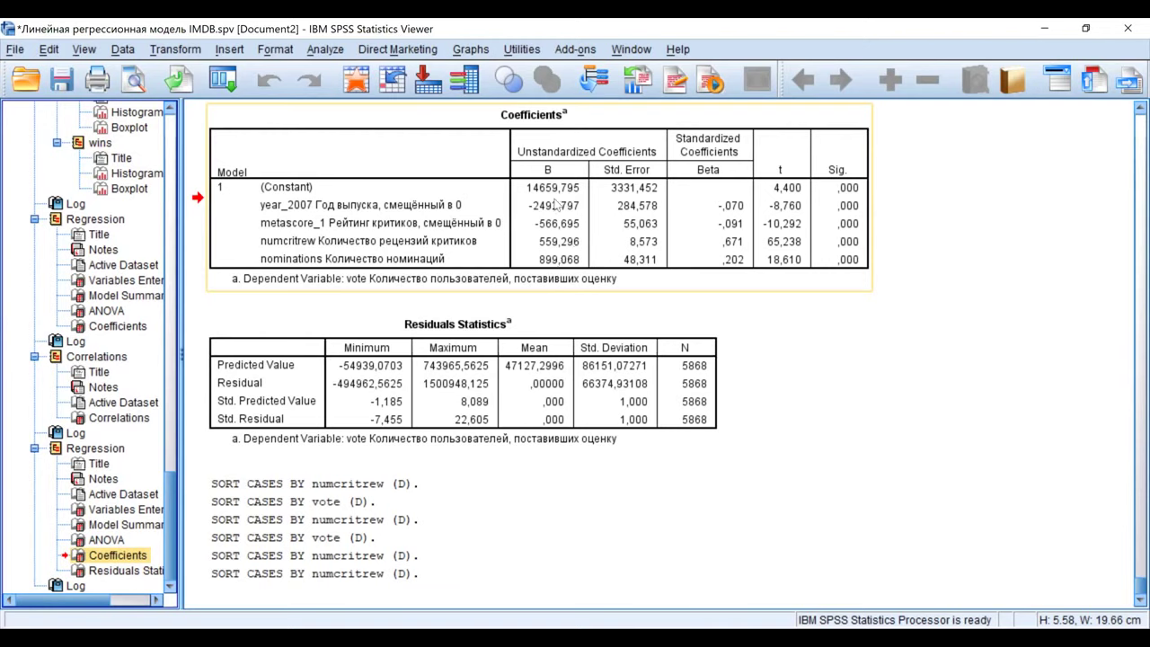
# Step: Switch to the Excel workbook with the regression coefficients and review the predictor values in H5:H8
pyautogui.rightClick(555, 204)
pyautogui.press('Escape')
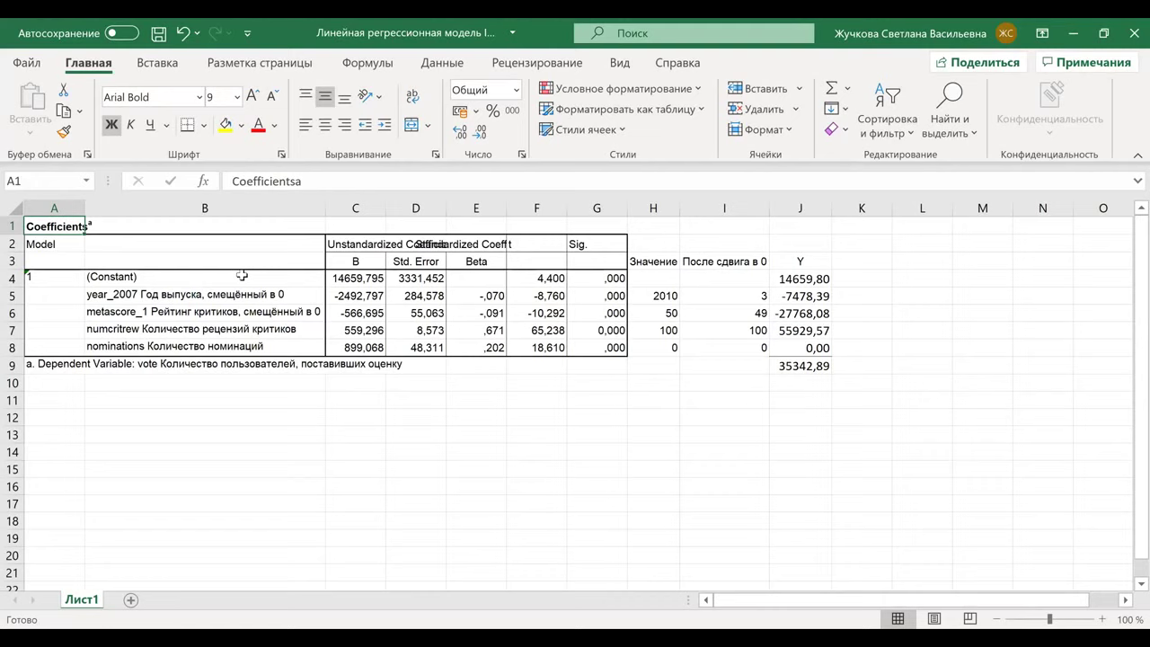
pyautogui.click(665, 296)
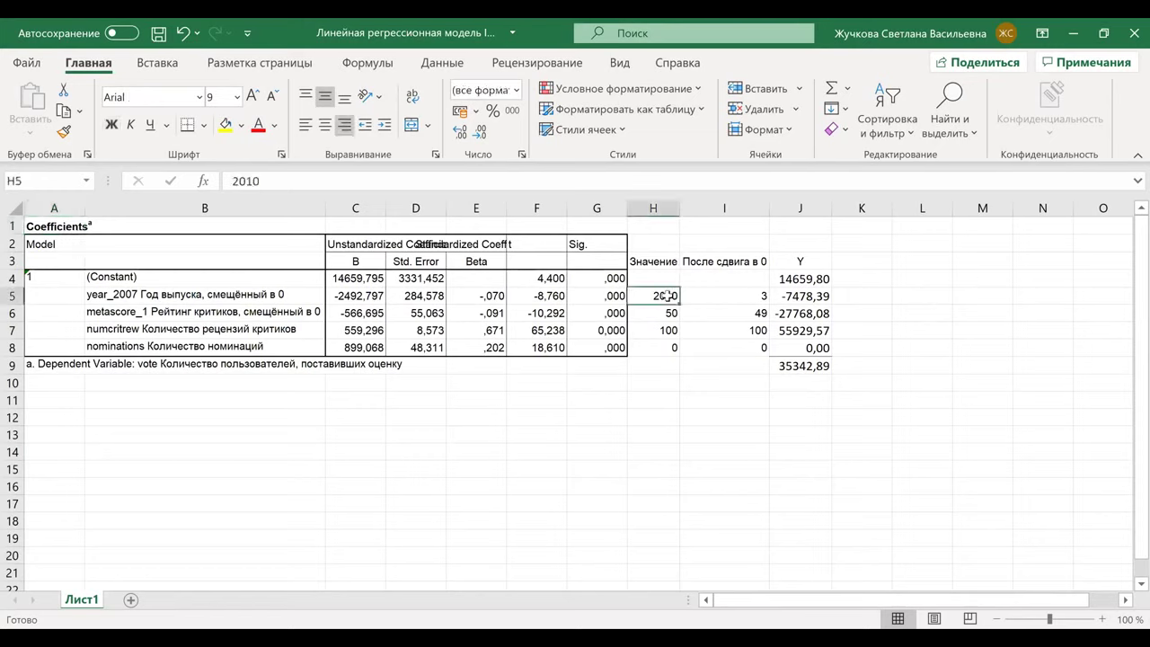
pyautogui.click(659, 311)
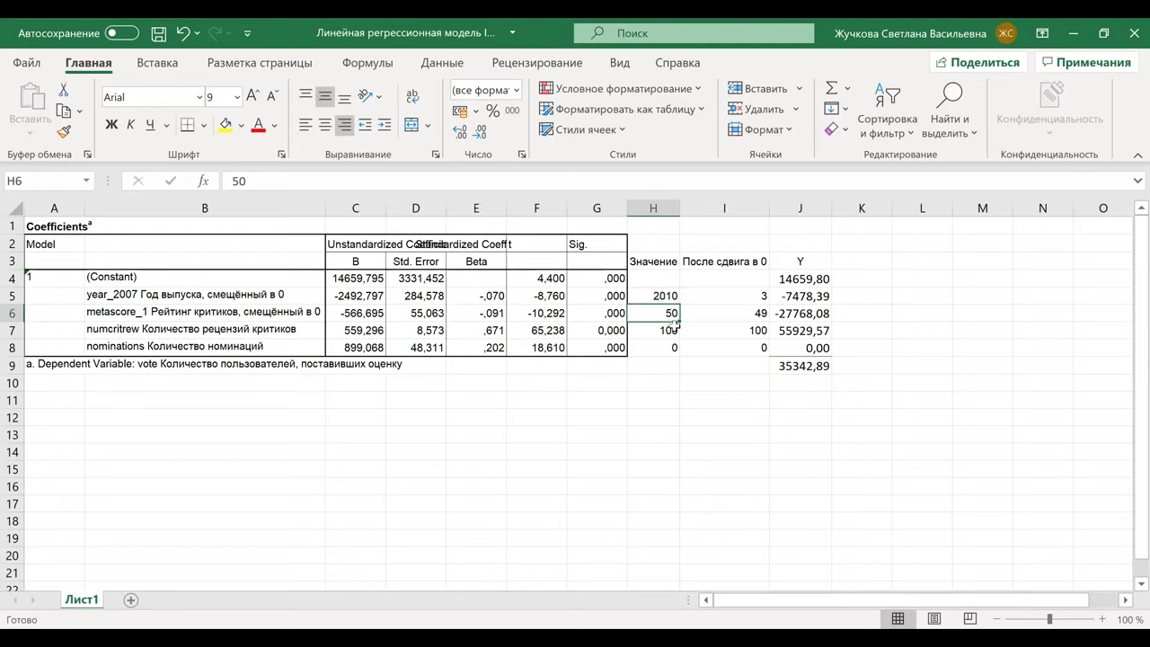
pyautogui.click(669, 334)
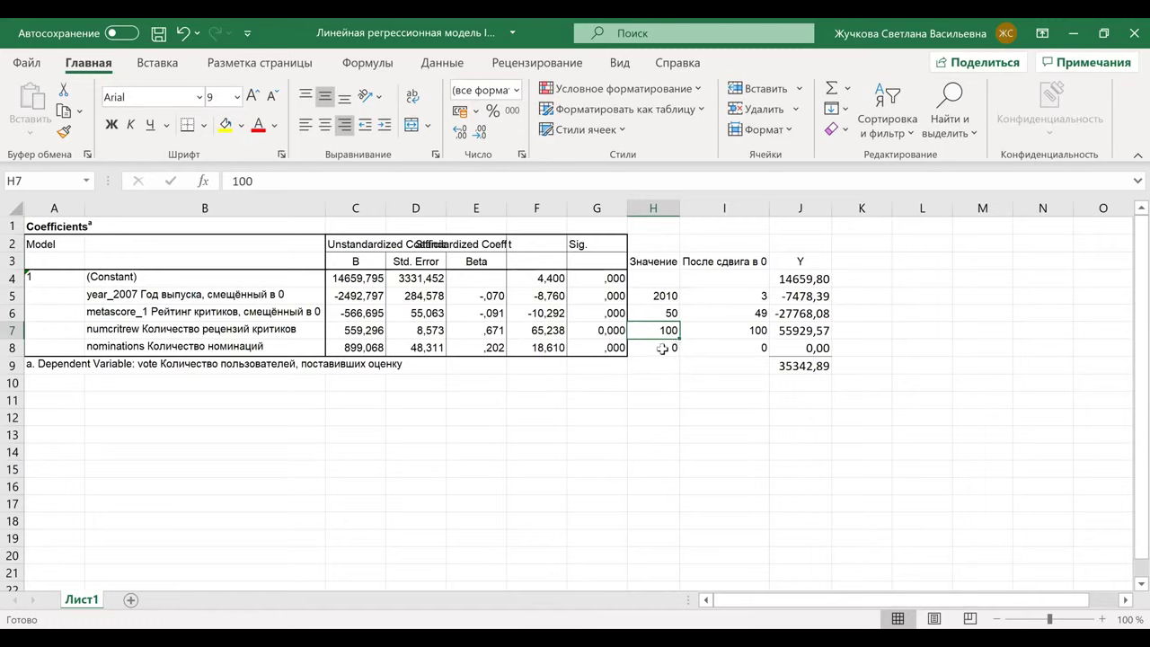
pyautogui.click(662, 348)
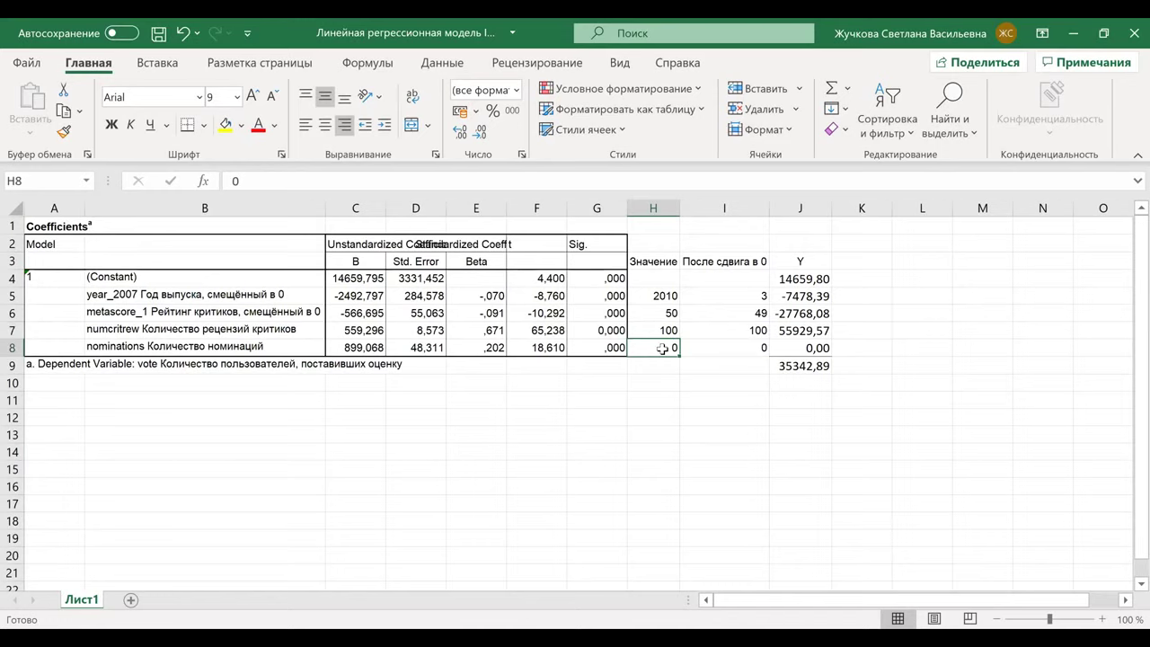
pyautogui.click(665, 296)
pyautogui.keyDown('shift'); pyautogui.click(667, 311); pyautogui.keyUp('shift')
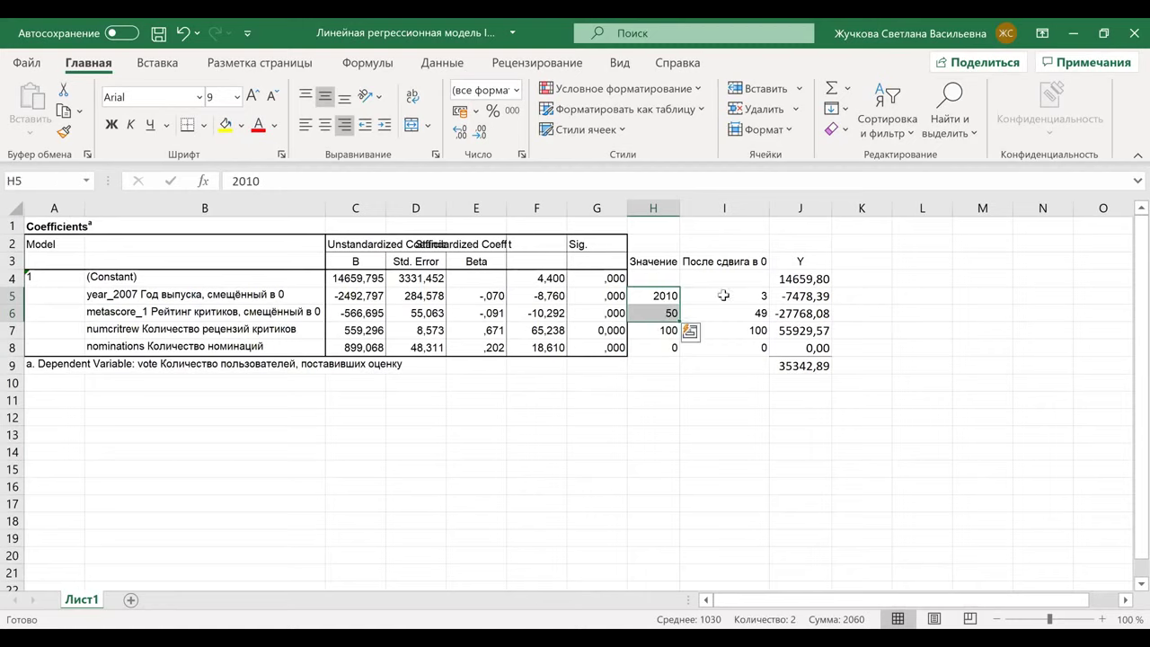
# Step: Inspect the formulas in I5 and I6 that shift the release year and metascore values to zero
pyautogui.click(722, 295)
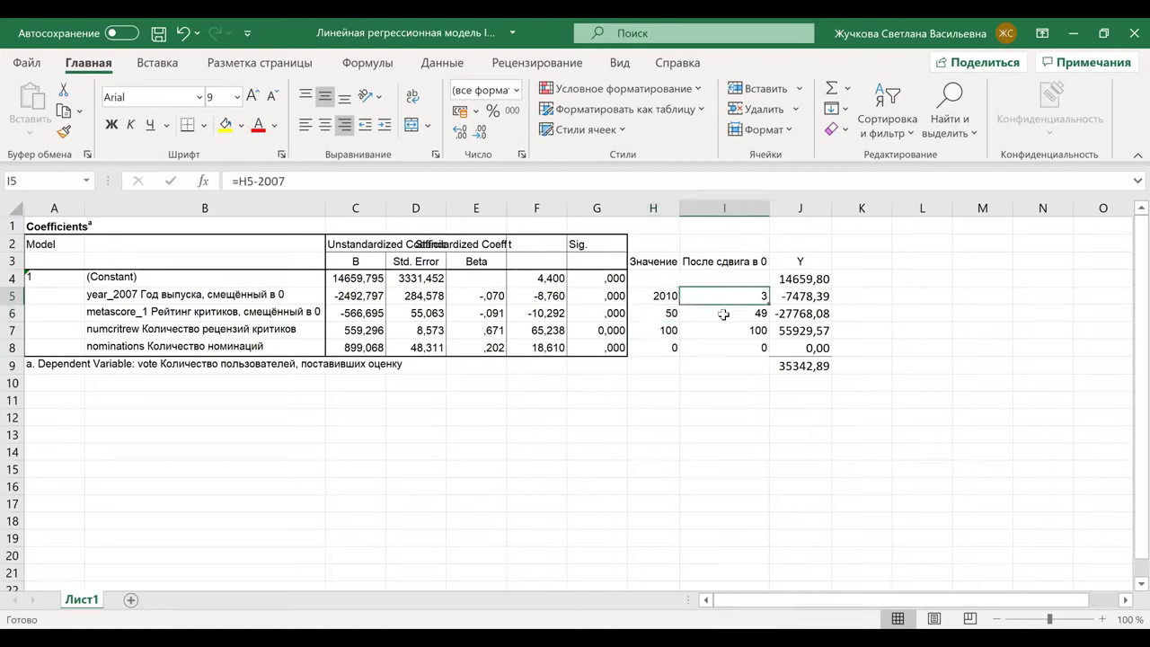
pyautogui.click(723, 314)
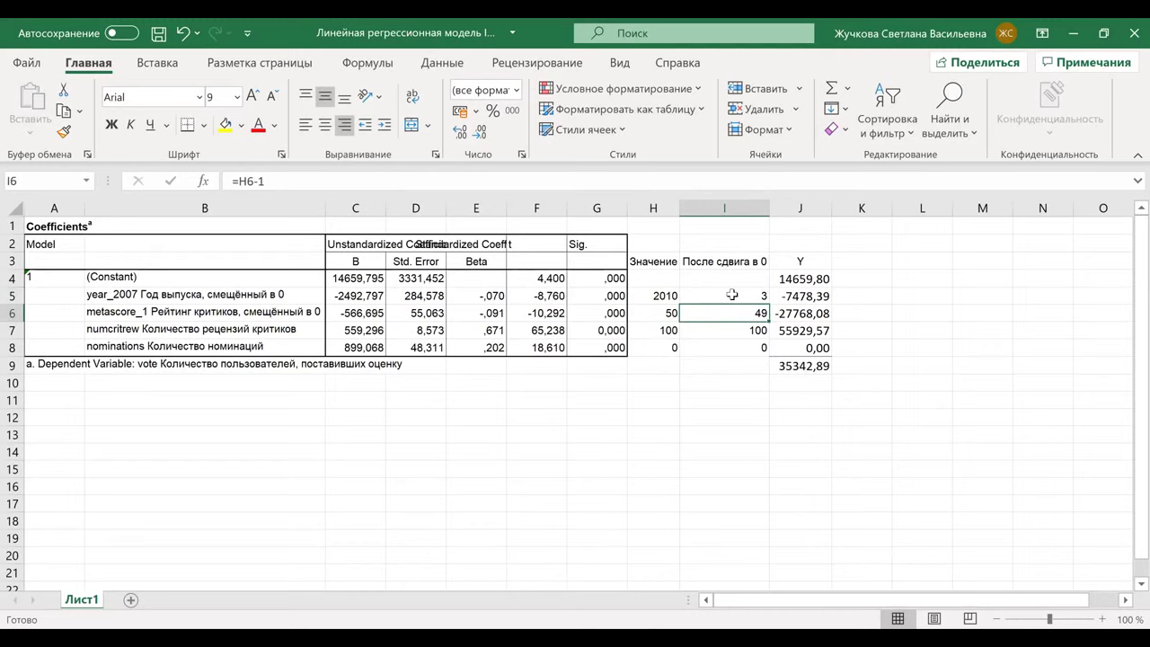
pyautogui.click(730, 299)
pyautogui.keyDown('shift'); pyautogui.click(735, 310); pyautogui.keyUp('shift')
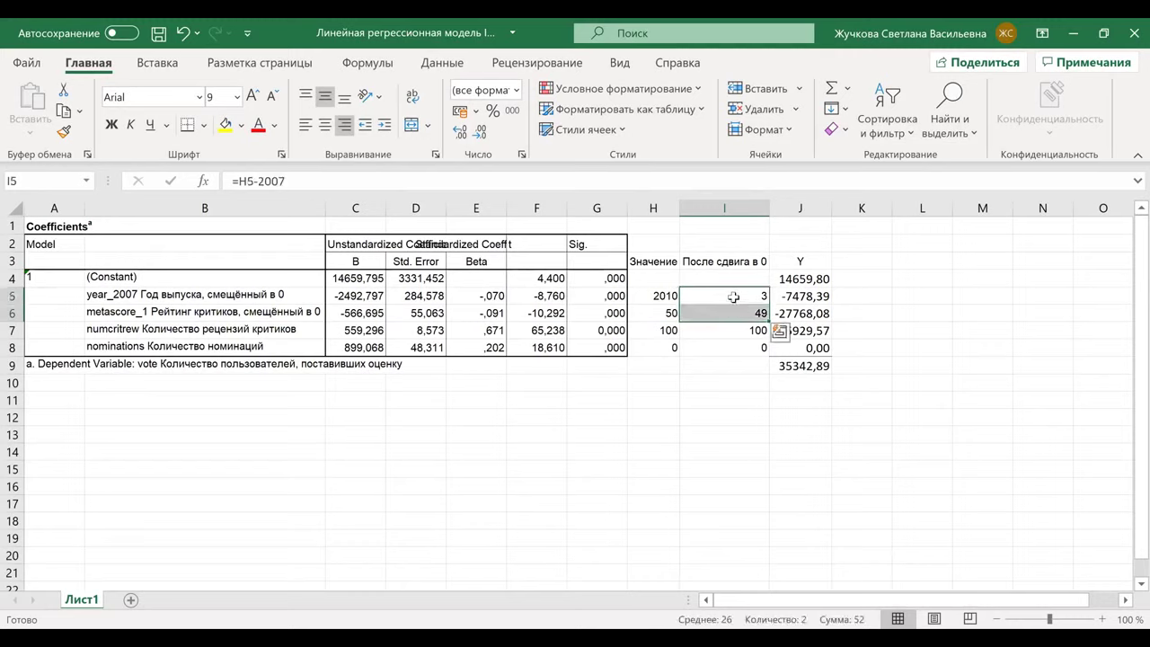
pyautogui.click(733, 296)
pyautogui.click(728, 314)
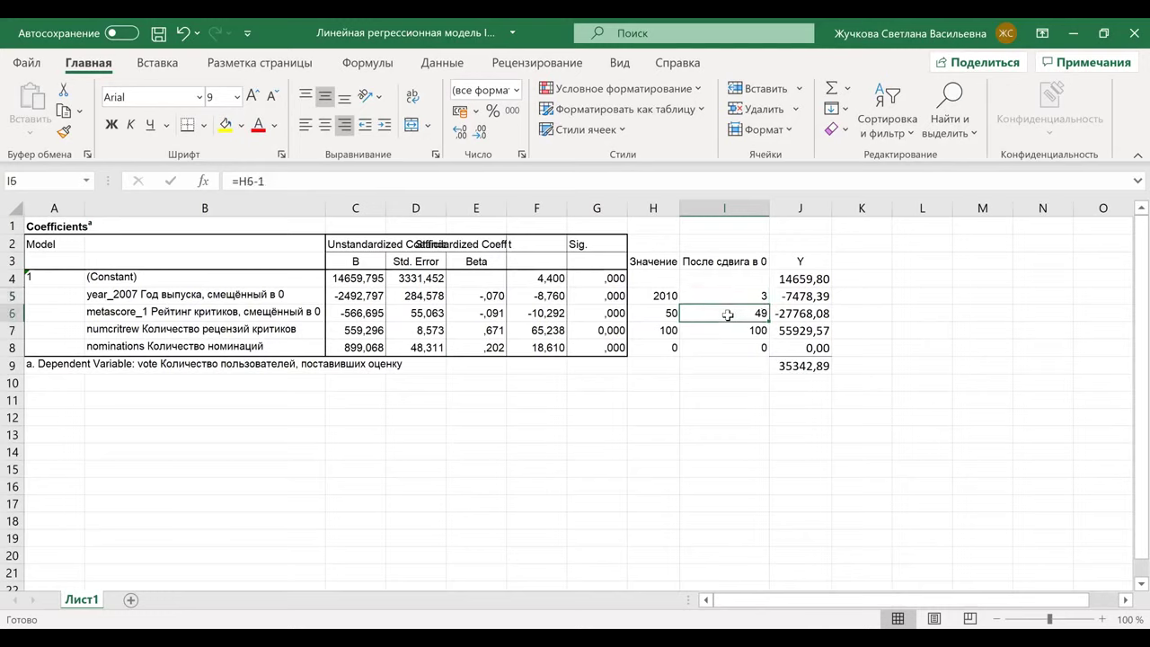
pyautogui.click(739, 297)
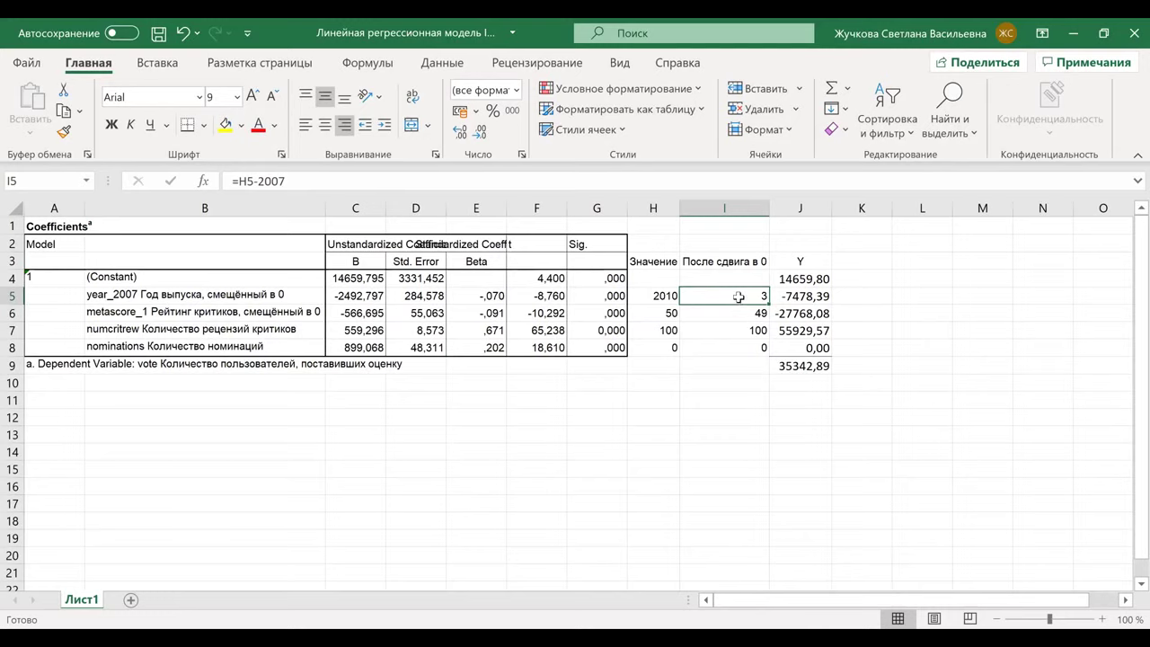
# Step: Inspect the Y column formulas for the constant and the predictor products, and the sum formula in J9
pyautogui.click(817, 277)
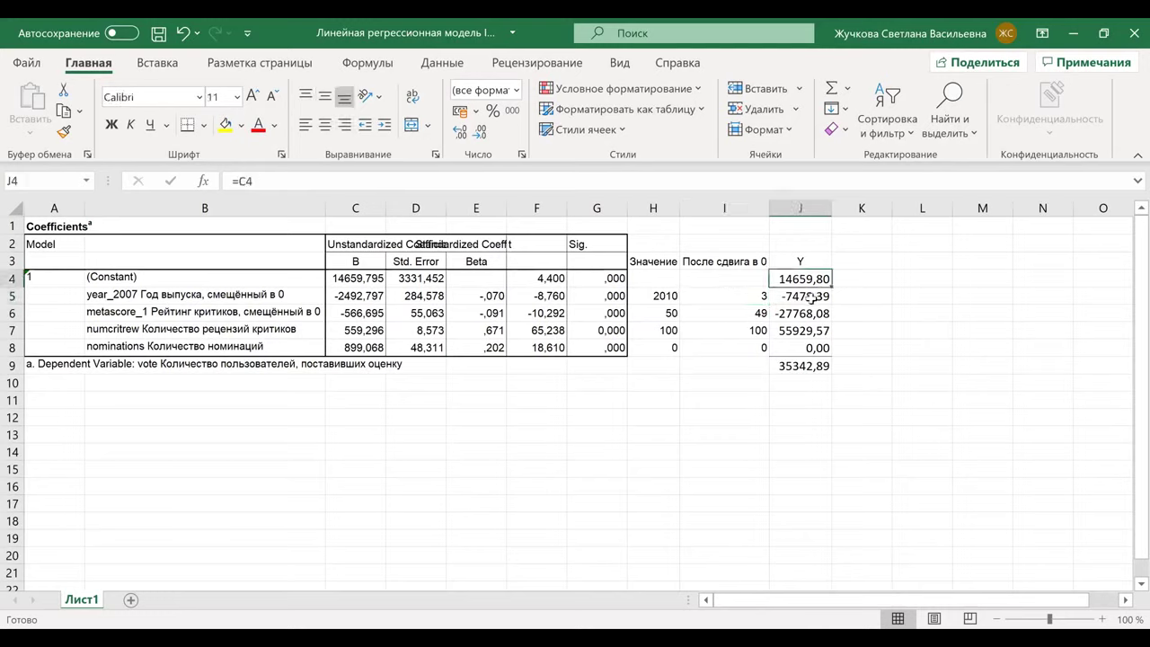
pyautogui.press('Down')
pyautogui.press('F2')
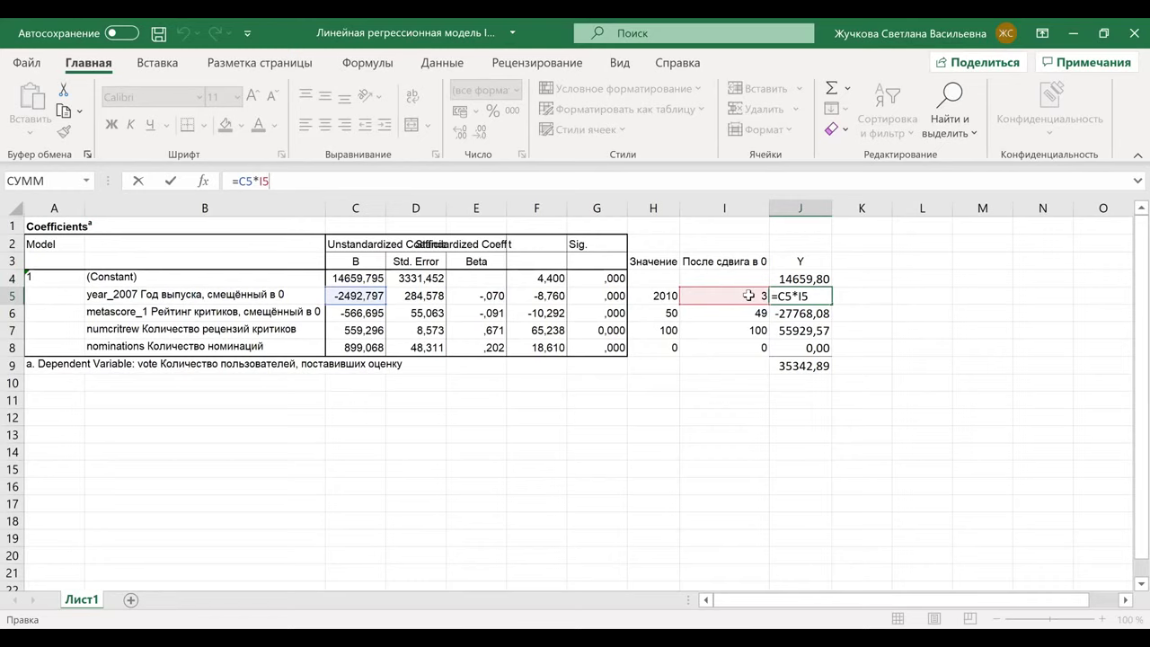
pyautogui.press('Return')
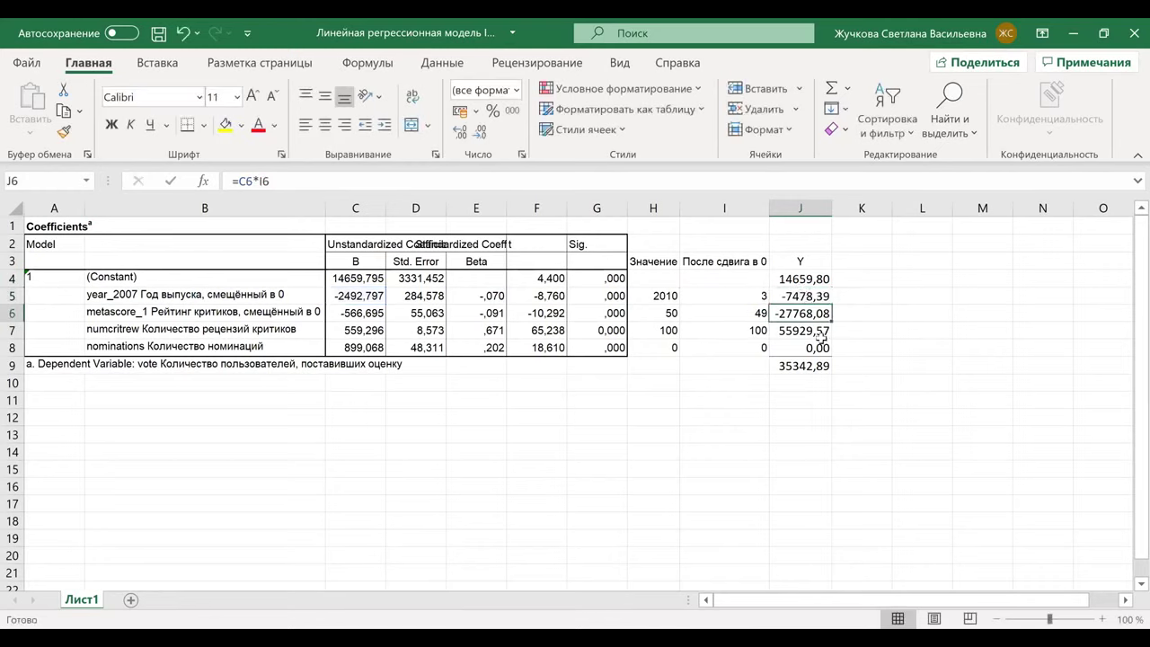
pyautogui.moveTo(799, 278); pyautogui.dragTo(800, 365)
pyautogui.hotkey('ctrl', 'Down')
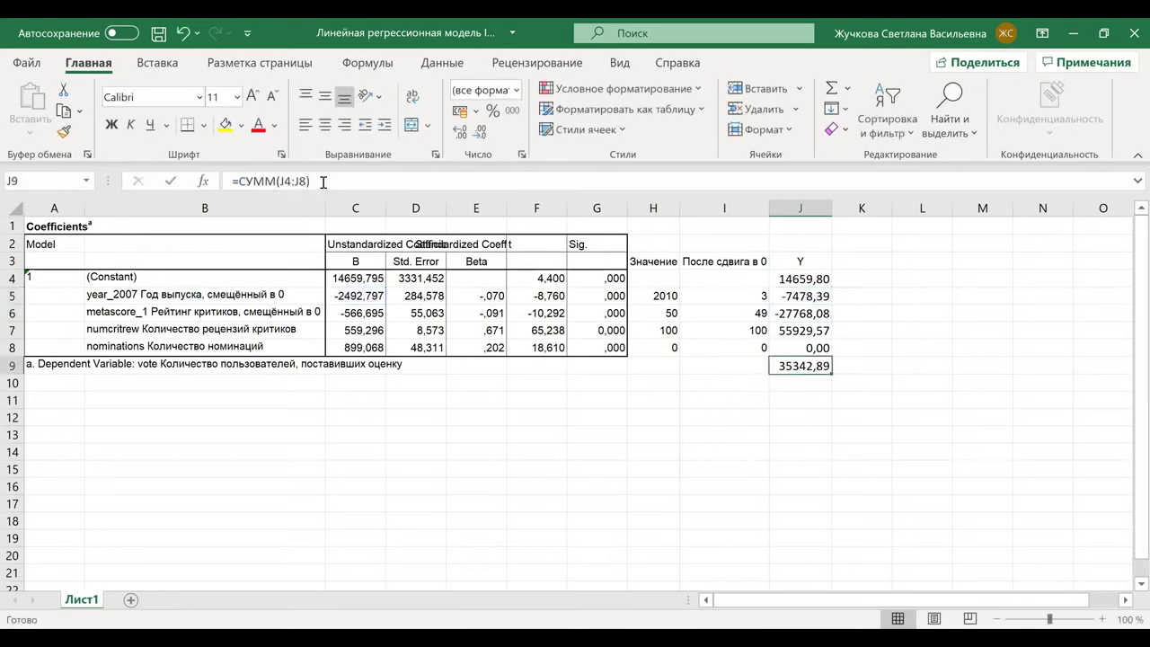
pyautogui.click(323, 182)
pyautogui.press('Return')
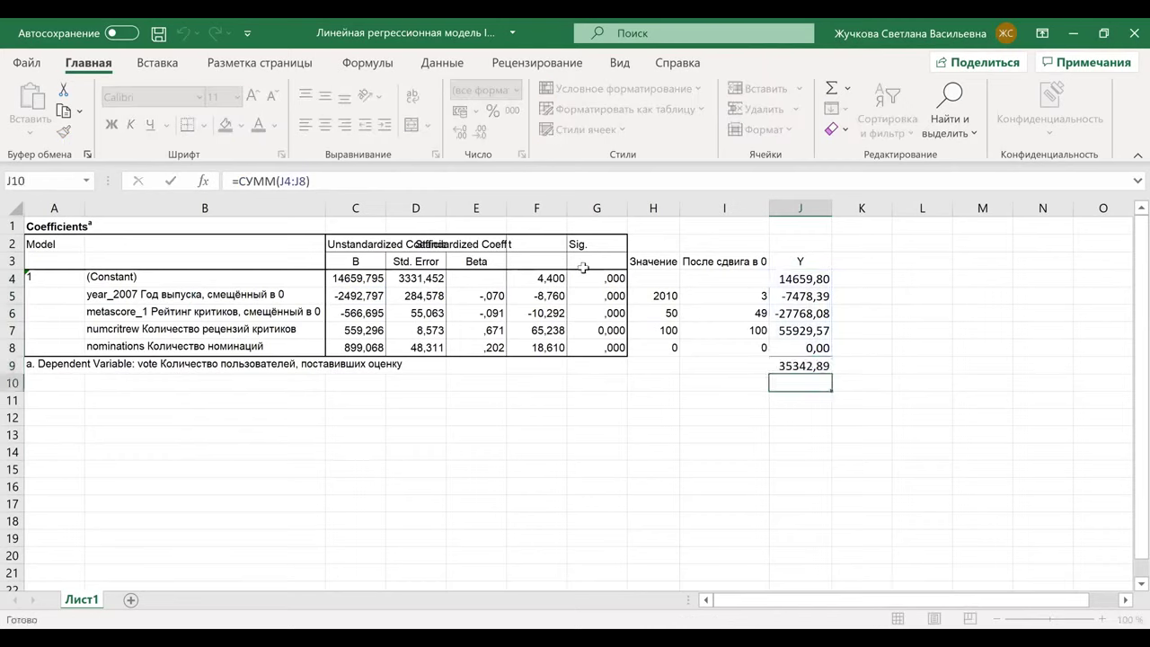
pyautogui.click(786, 363)
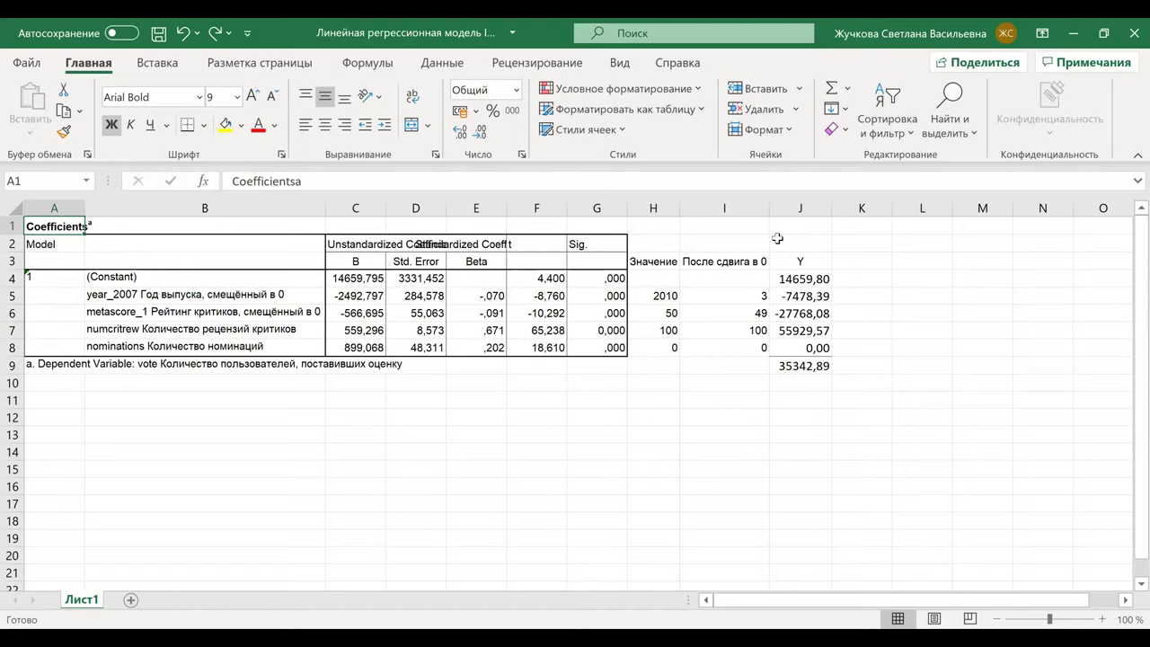
# Step: Set the release year value in H5 to 2020
pyautogui.click(661, 294)
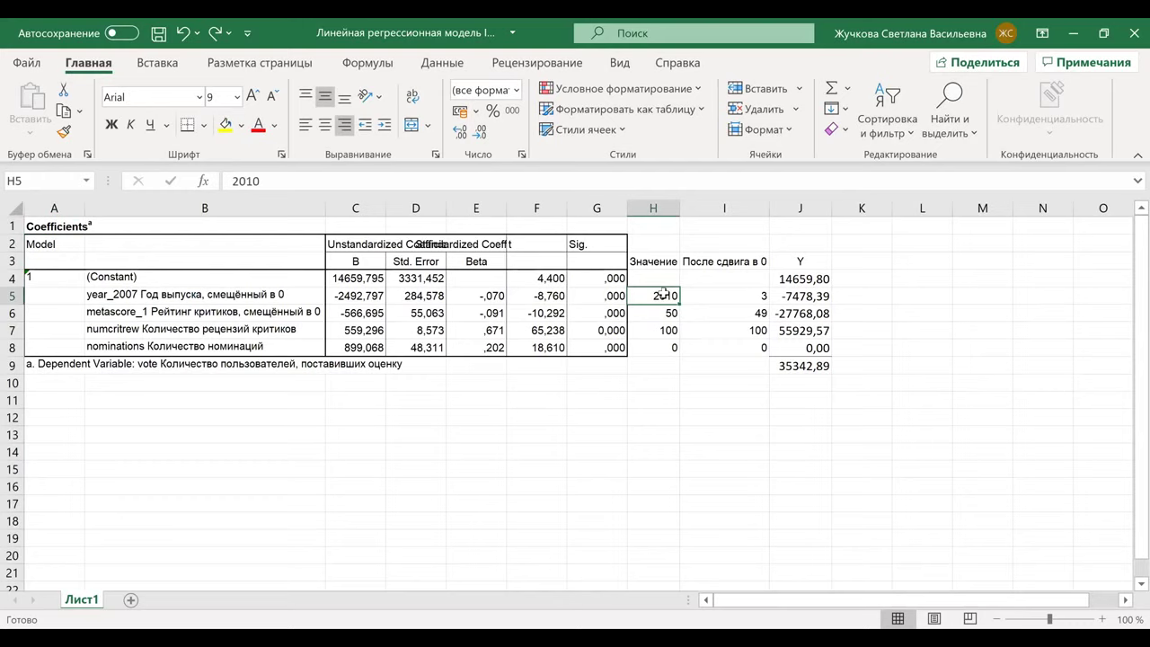
pyautogui.click(255, 179)
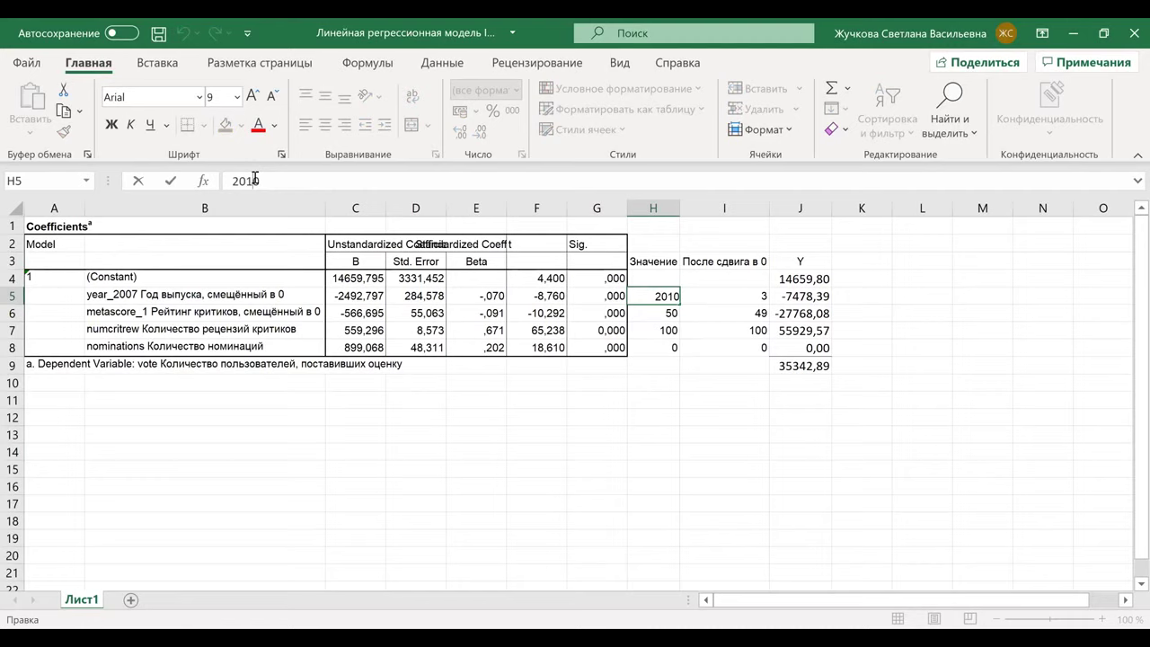
pyautogui.press('BackSpace')
pyautogui.write('2')
pyautogui.hotkey('ctrl', 'Return')
pyautogui.press('Down')
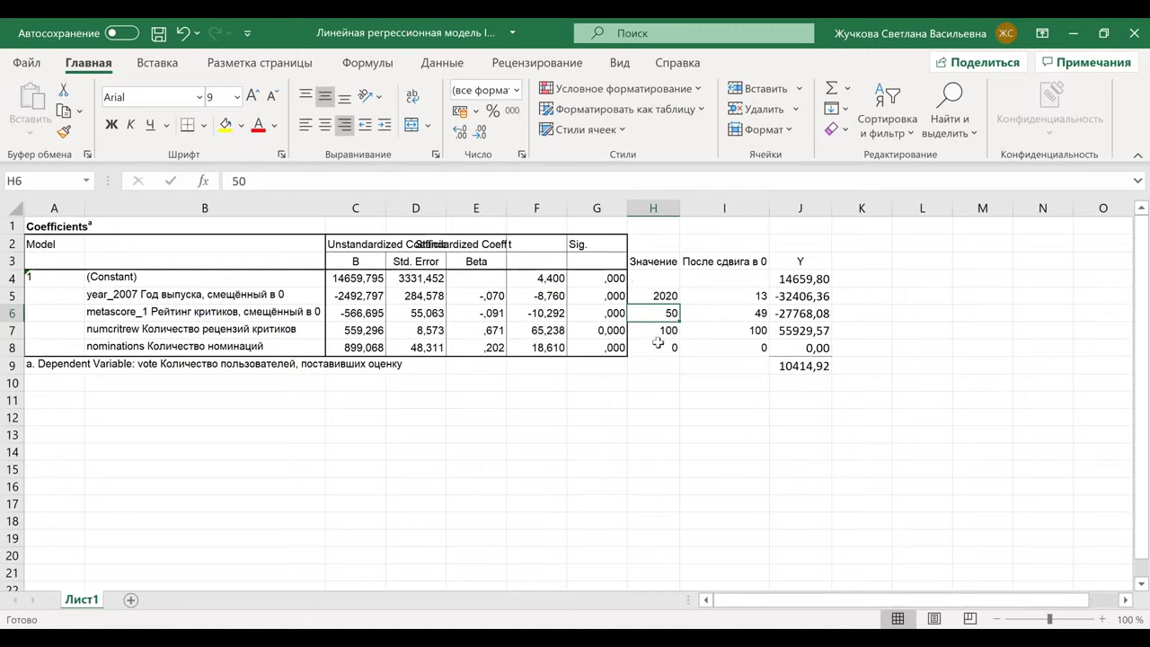
# Step: Set the number of critic reviews in H7 to 10
pyautogui.click(652, 298)
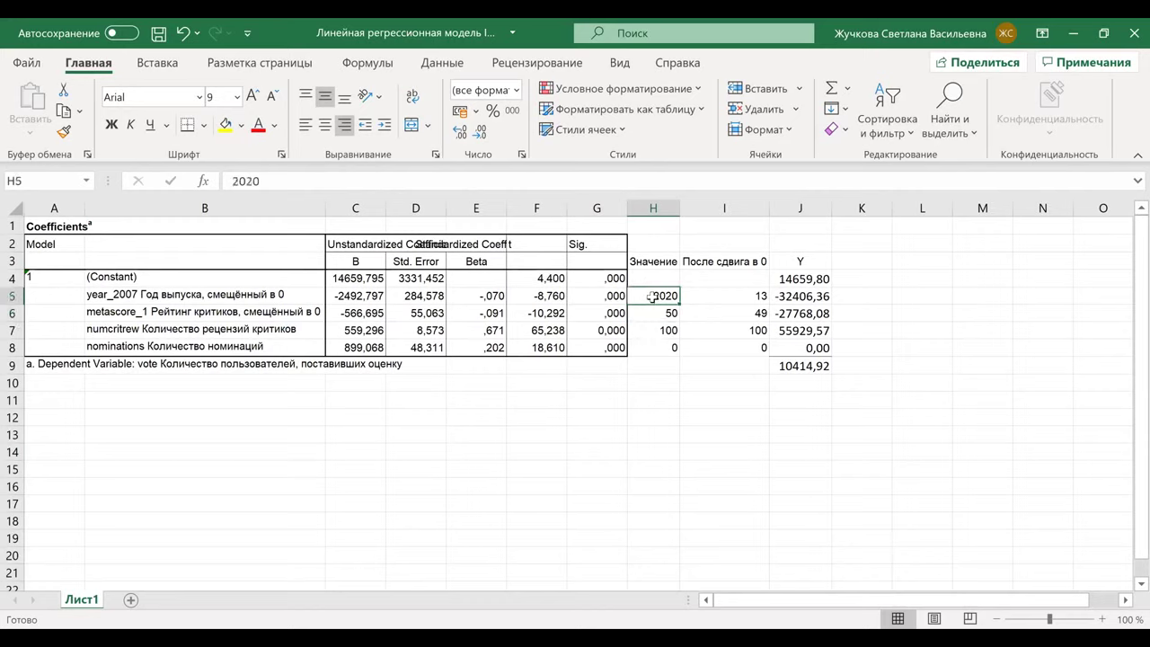
pyautogui.click(665, 330)
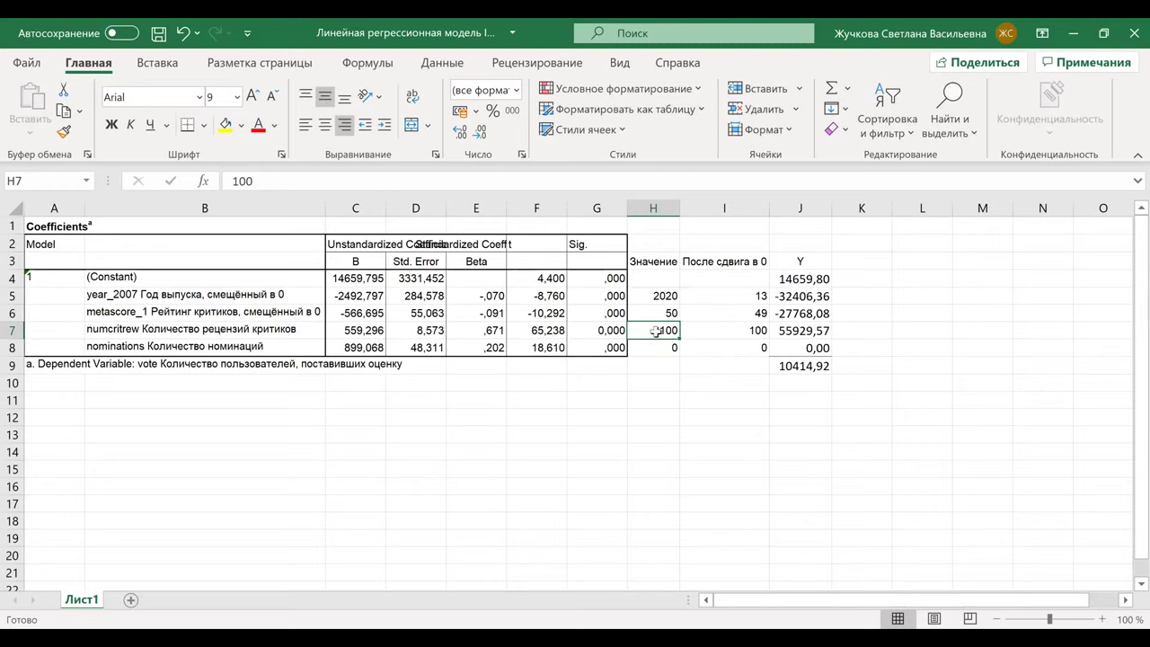
pyautogui.click(306, 184)
pyautogui.press('BackSpace')
pyautogui.press('Return')
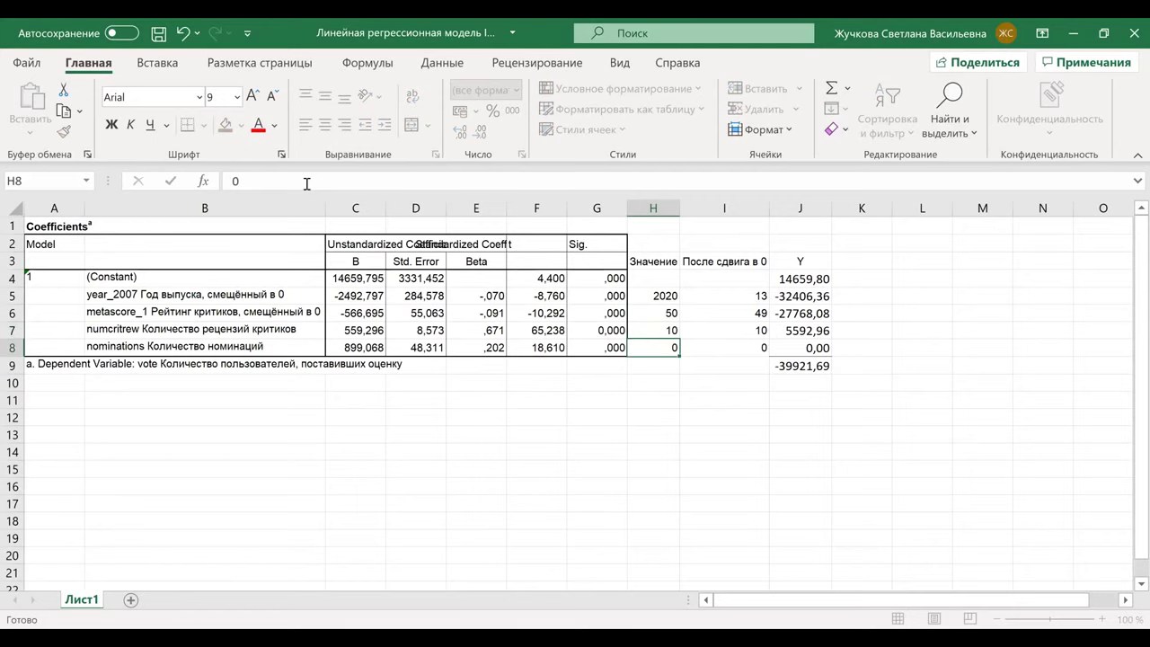
# Step: Enter 0 in K9 beside the predicted Y total
pyautogui.click(802, 366)
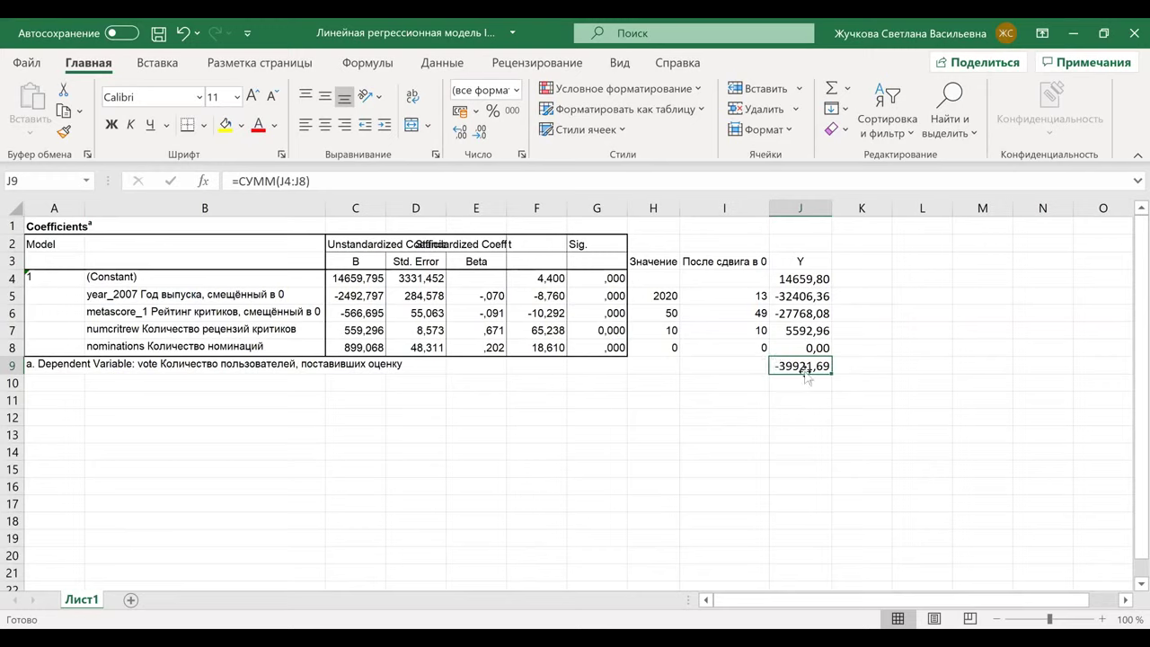
pyautogui.click(858, 366)
pyautogui.write('0')
pyautogui.press('Return')
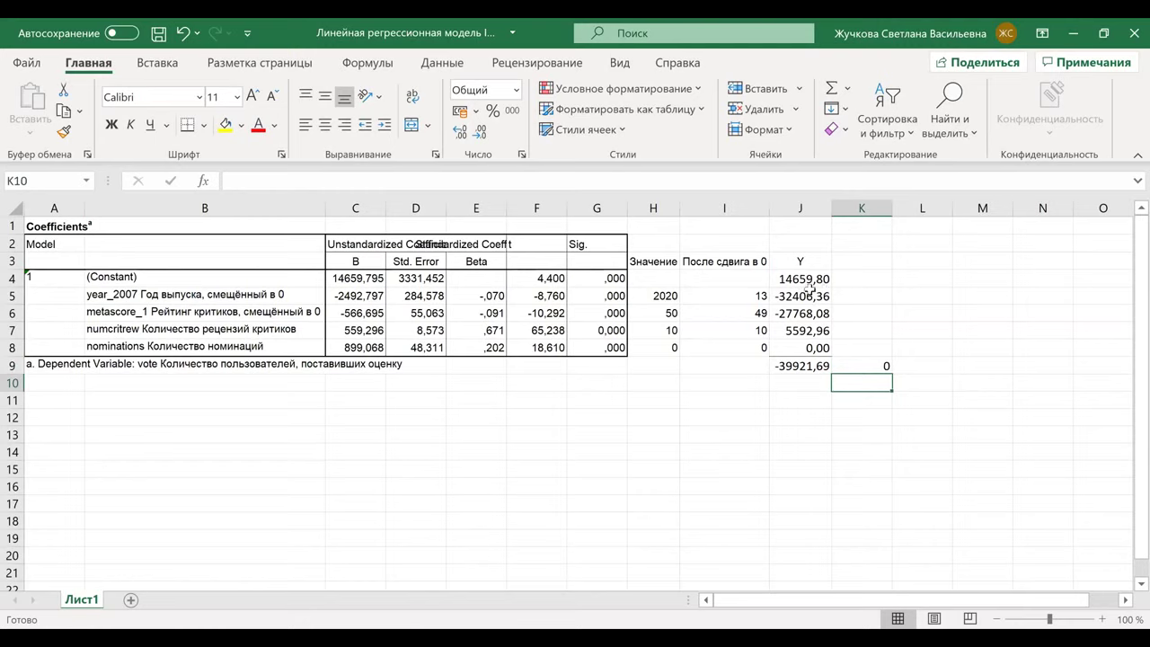
# Step: Examine the predictor contributions in J5:J8 and compare the Y total in J9 with the value in K9
pyautogui.moveTo(799, 296); pyautogui.dragTo(807, 348)
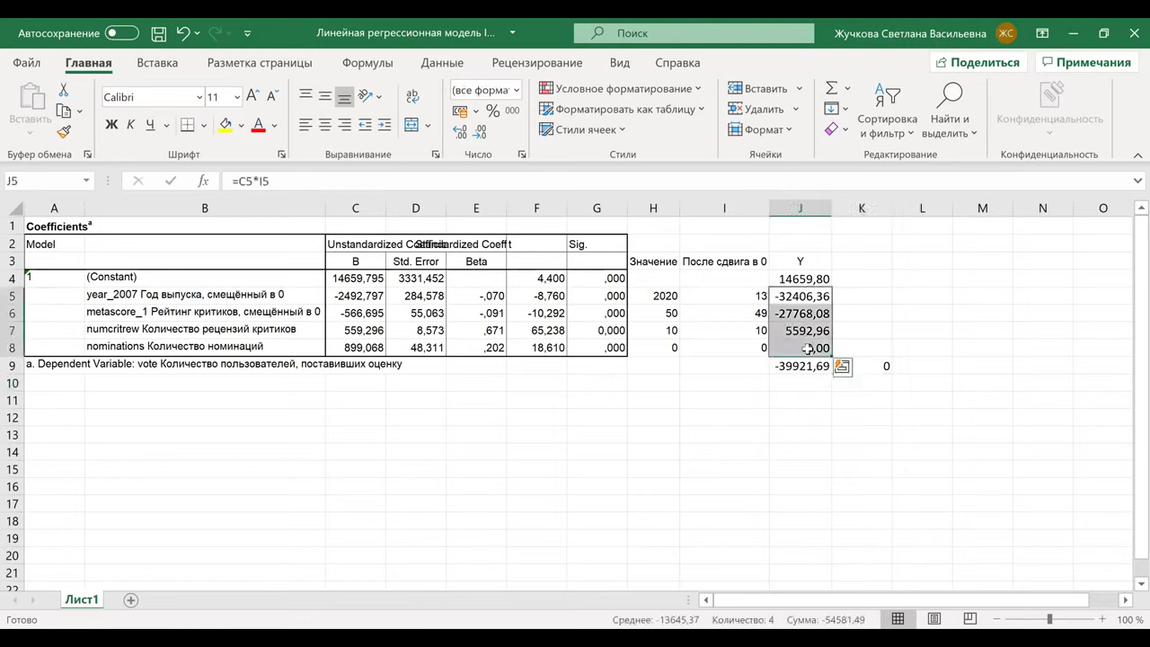
pyautogui.click(802, 366)
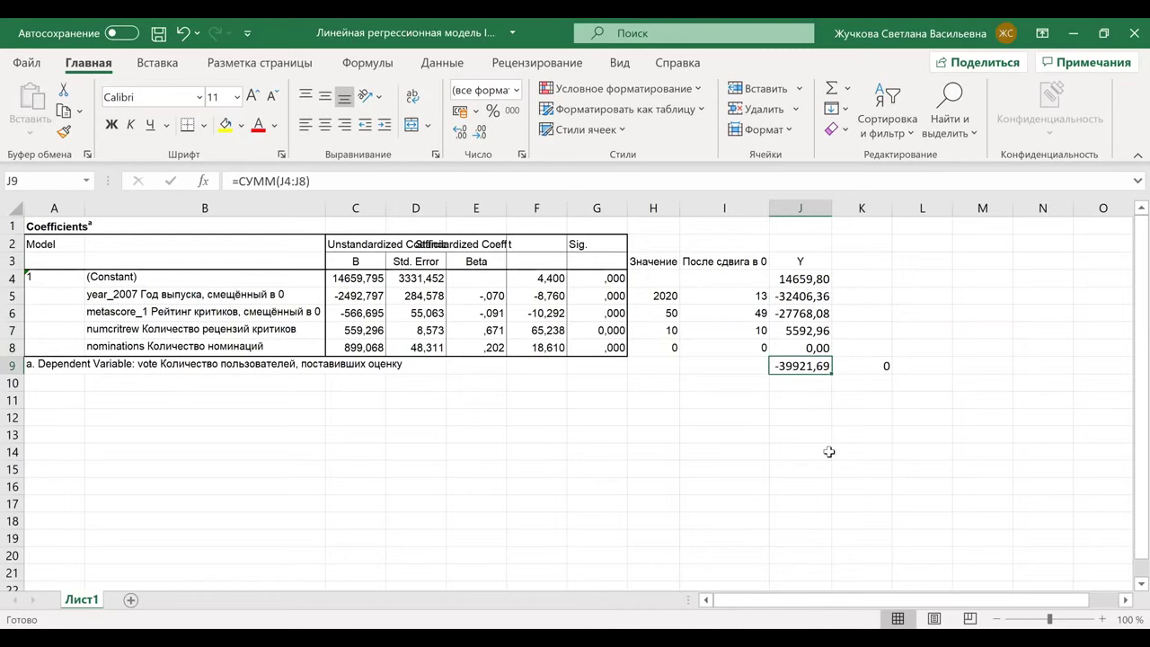
pyautogui.click(872, 361)
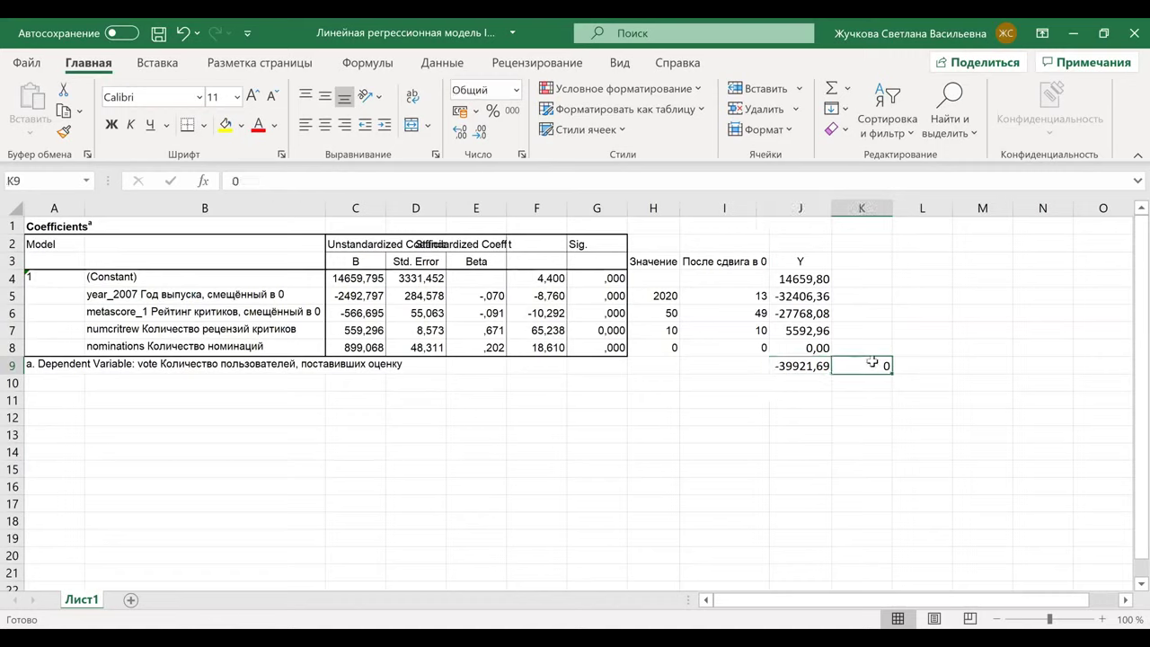
pyautogui.click(791, 263)
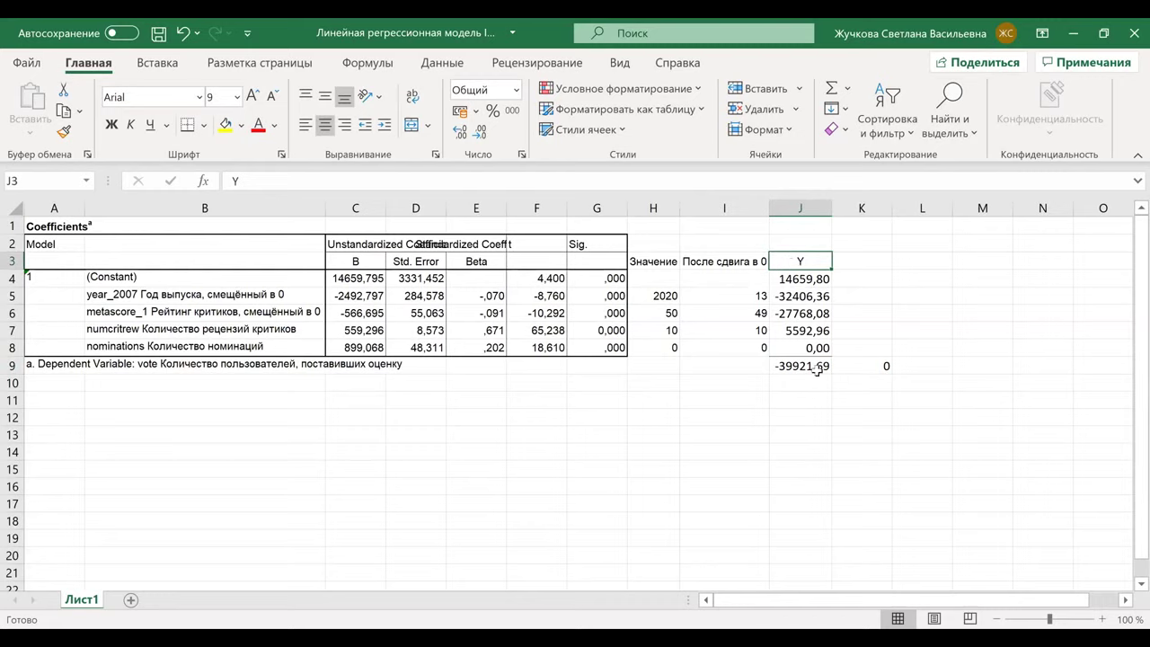
# Step: Set the critics' metascore value in H6 to 100
pyautogui.click(670, 312)
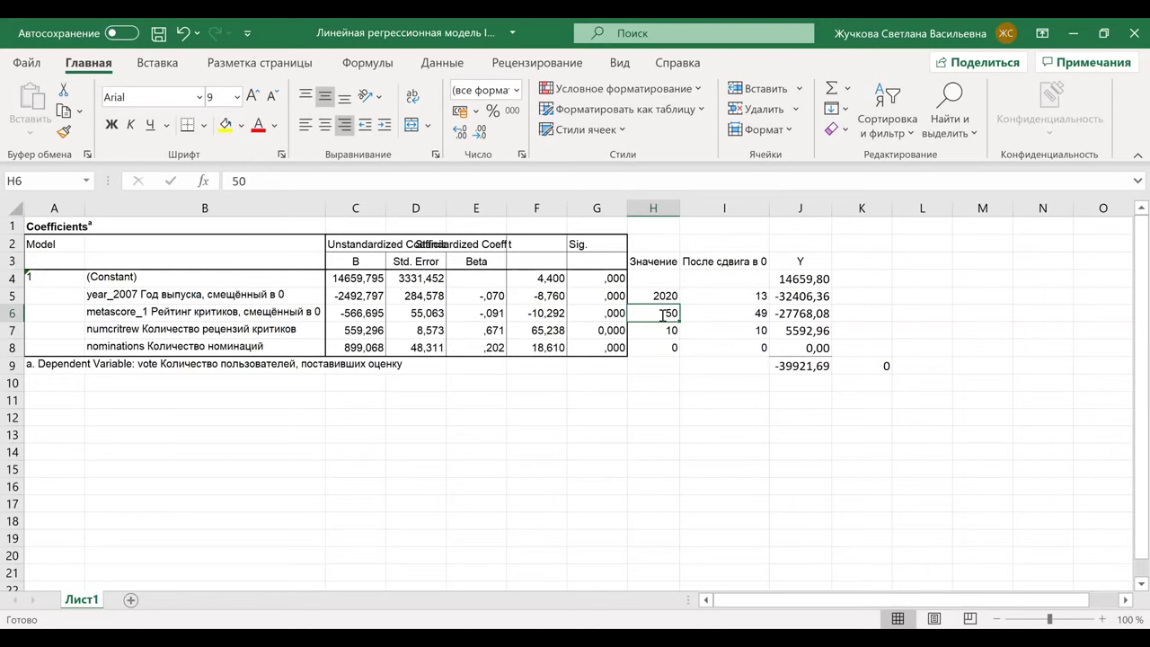
pyautogui.write('100')
pyautogui.press('Return')
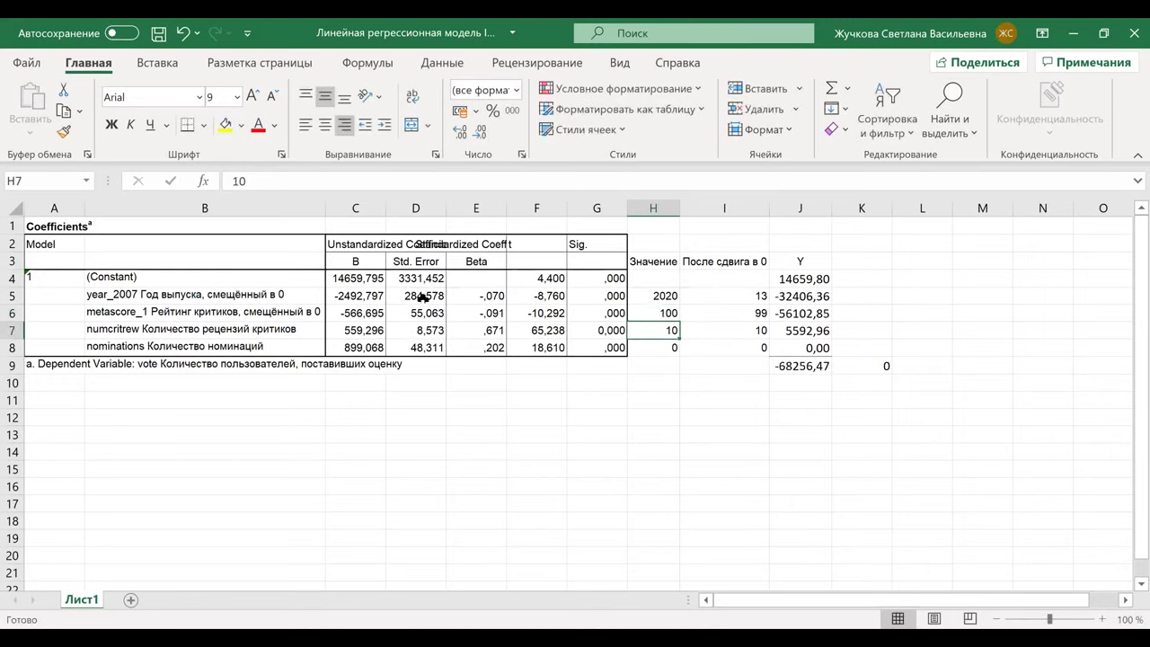
# Step: Examine the metascore coefficient in C6, the review and nomination values in H7 and H8, and the comparison value in K9
pyautogui.press('Up')
pyautogui.press('Left')
pyautogui.press('Left')
pyautogui.press('Left')
pyautogui.press('Left')
pyautogui.press('Left')
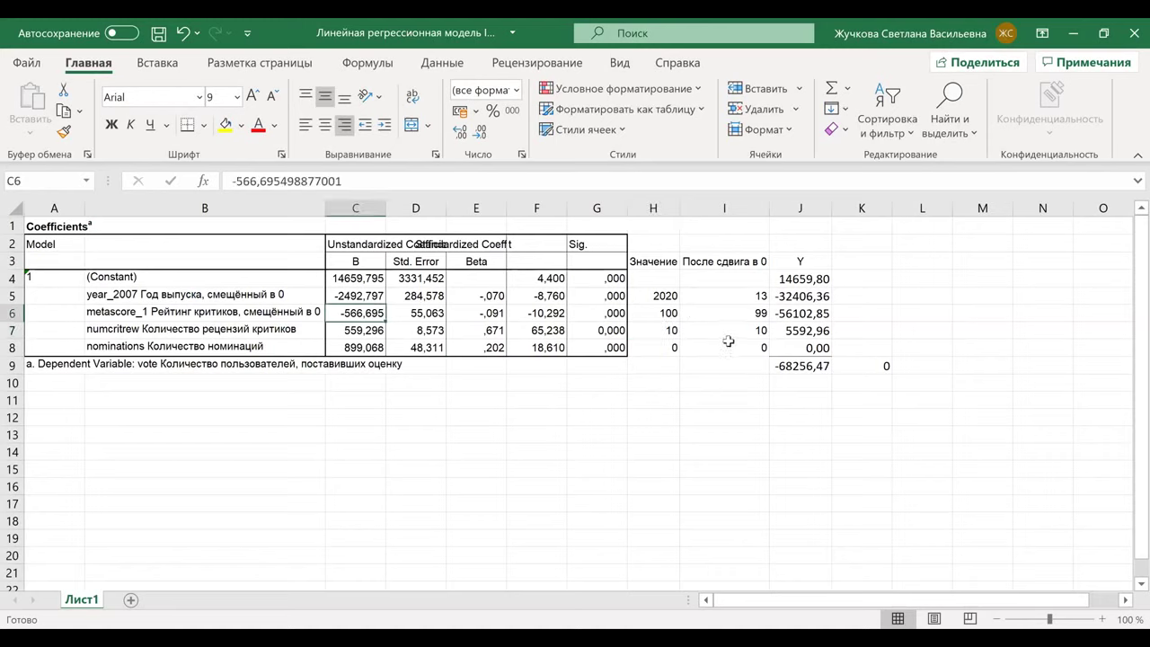
pyautogui.click(675, 334)
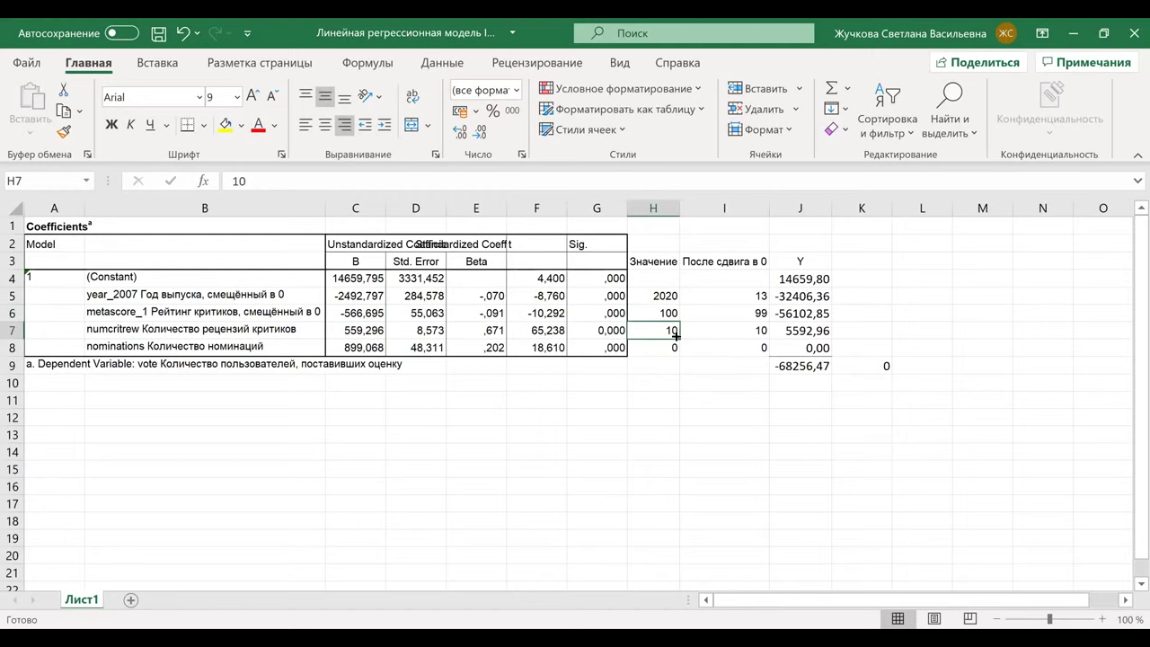
pyautogui.click(661, 347)
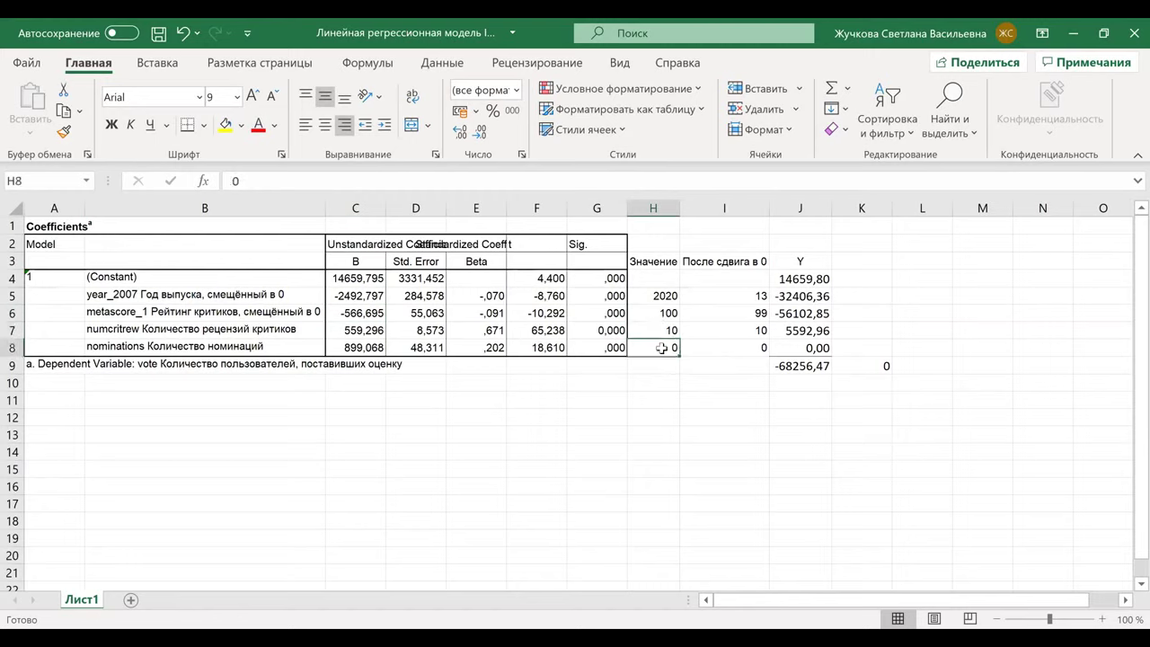
pyautogui.click(874, 365)
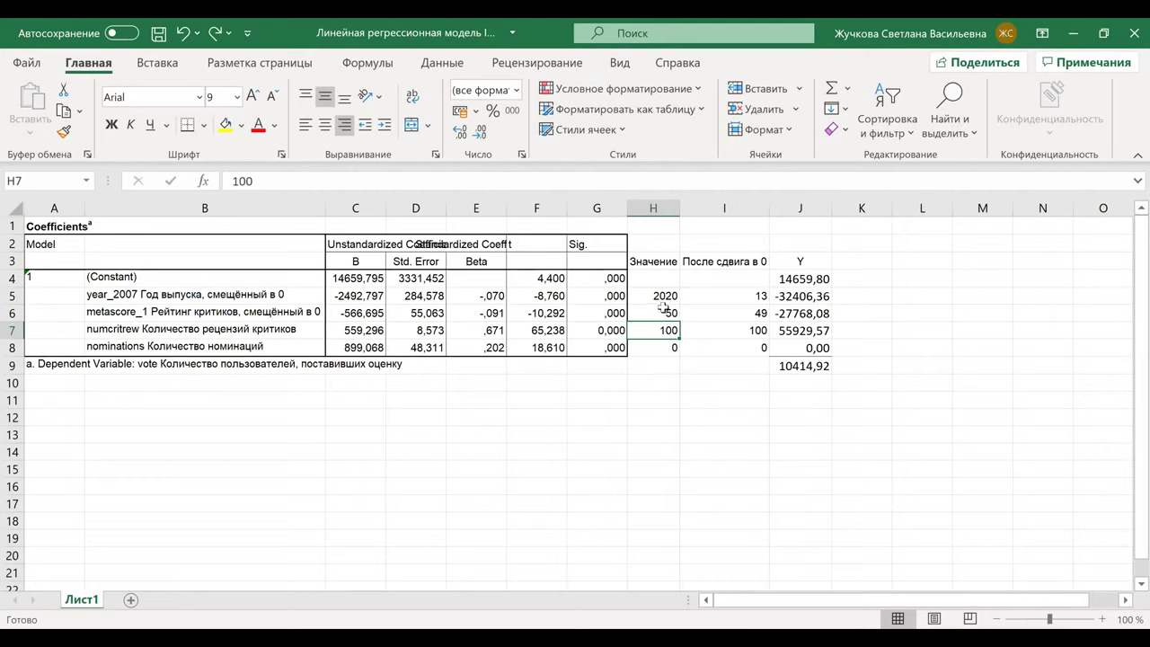
# Step: Set the number of critics' reviews in H7 to 98
pyautogui.click(804, 368)
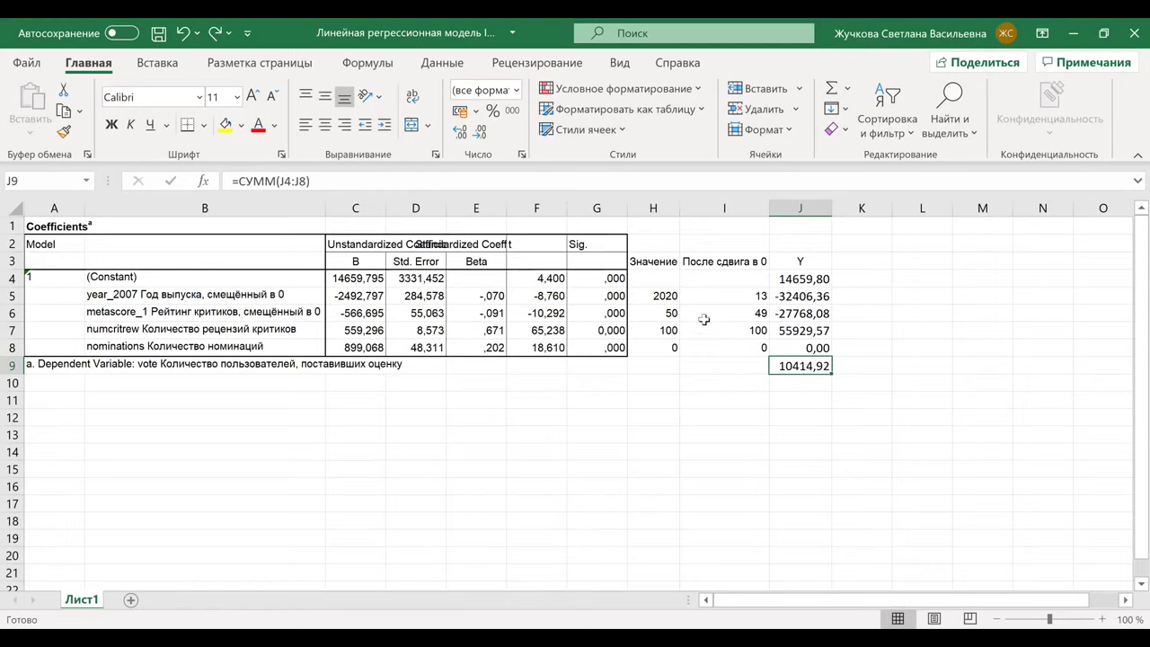
pyautogui.moveTo(674, 293); pyautogui.dragTo(667, 351)
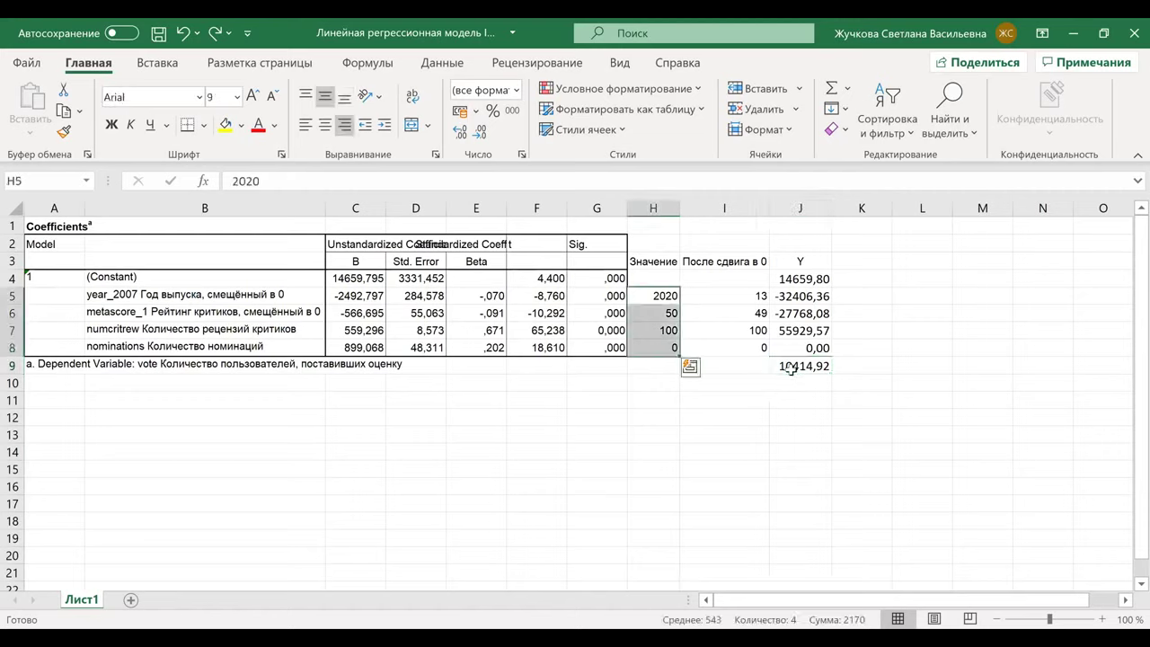
pyautogui.hotkey('ctrl', 'z')
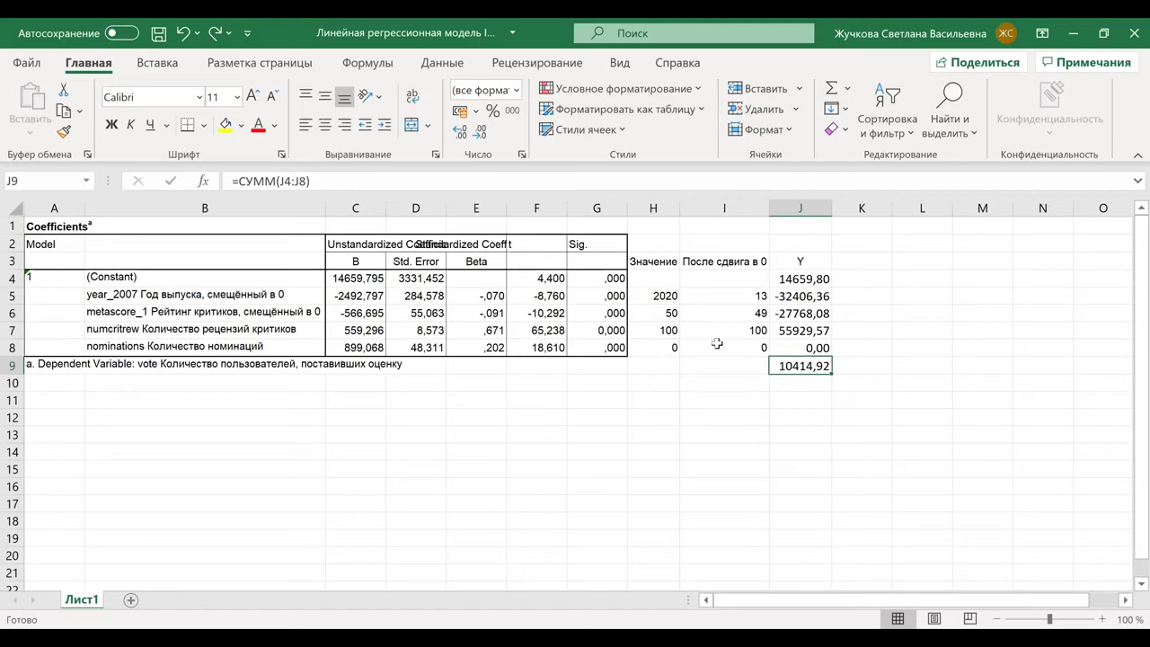
pyautogui.hotkey('ctrl', 'z')
pyautogui.write('9')
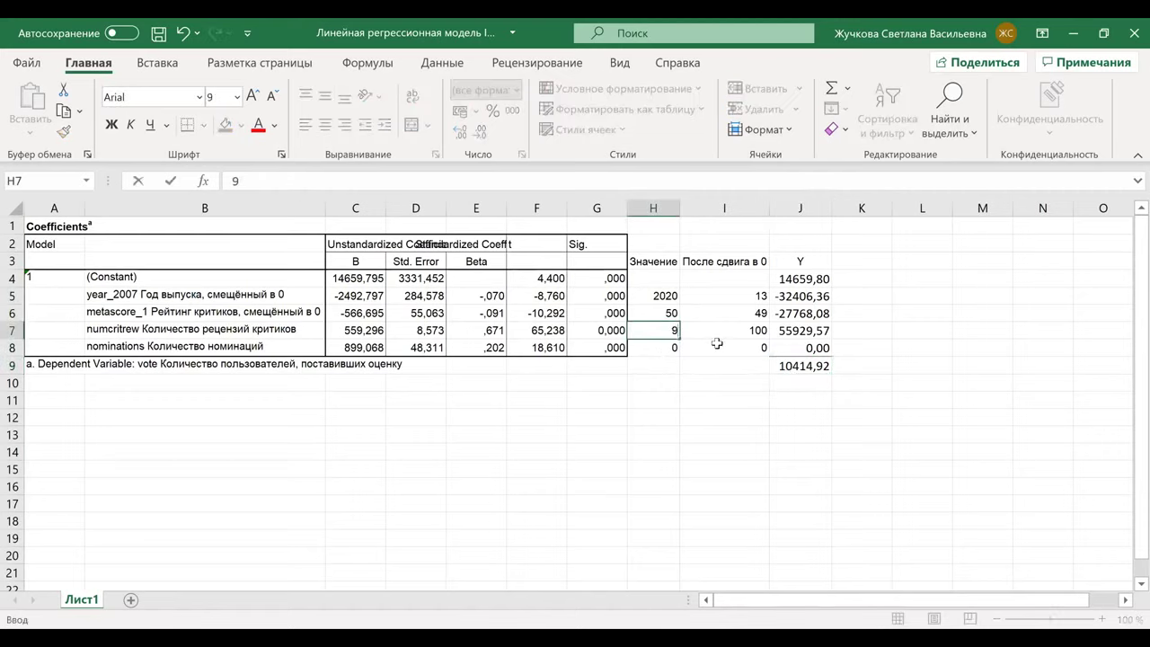
pyautogui.write('8')
pyautogui.press('Return')
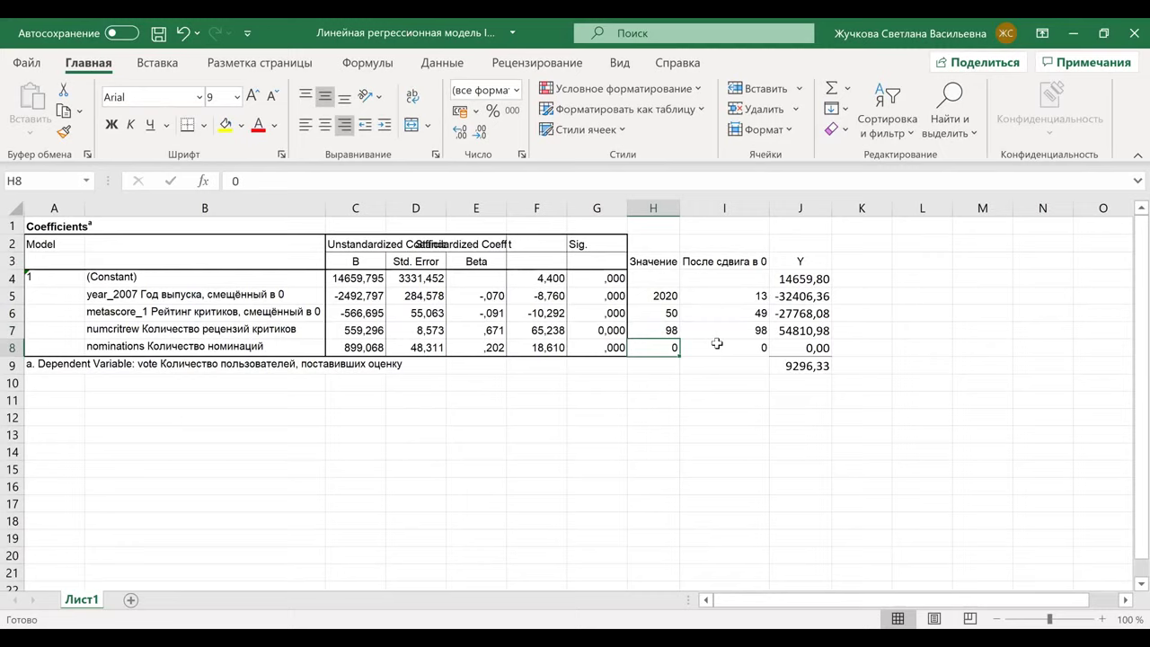
# Step: Test the critics' metascore value in H6 at 51 and at 52
pyautogui.press('Up')
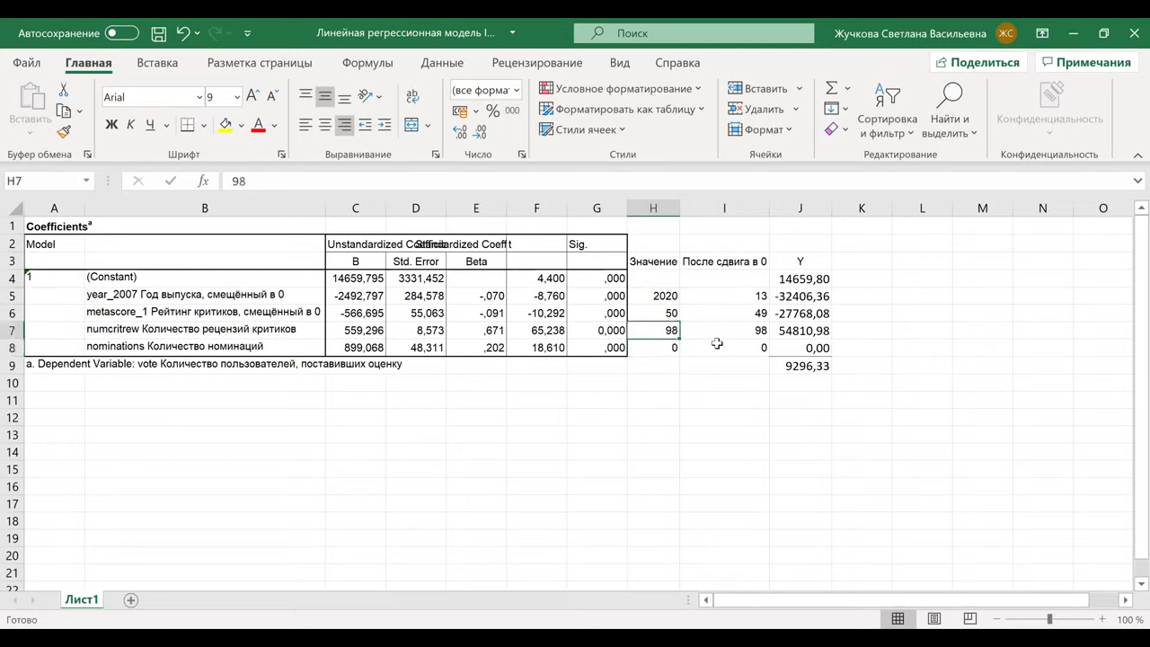
pyautogui.press('Up')
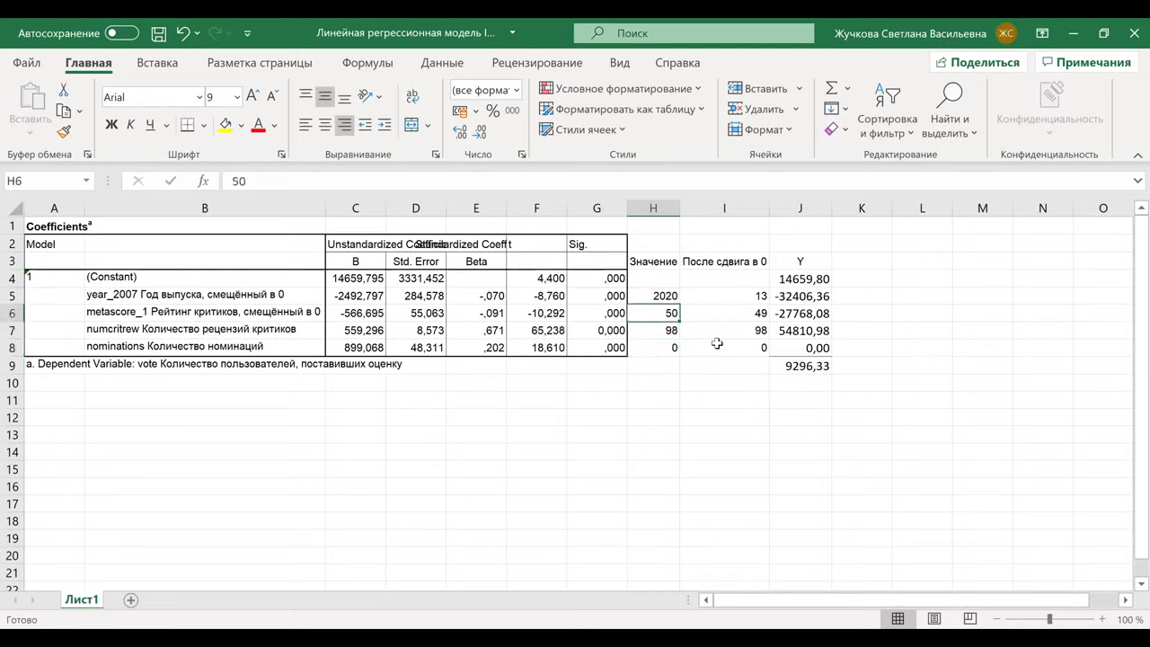
pyautogui.write('5')
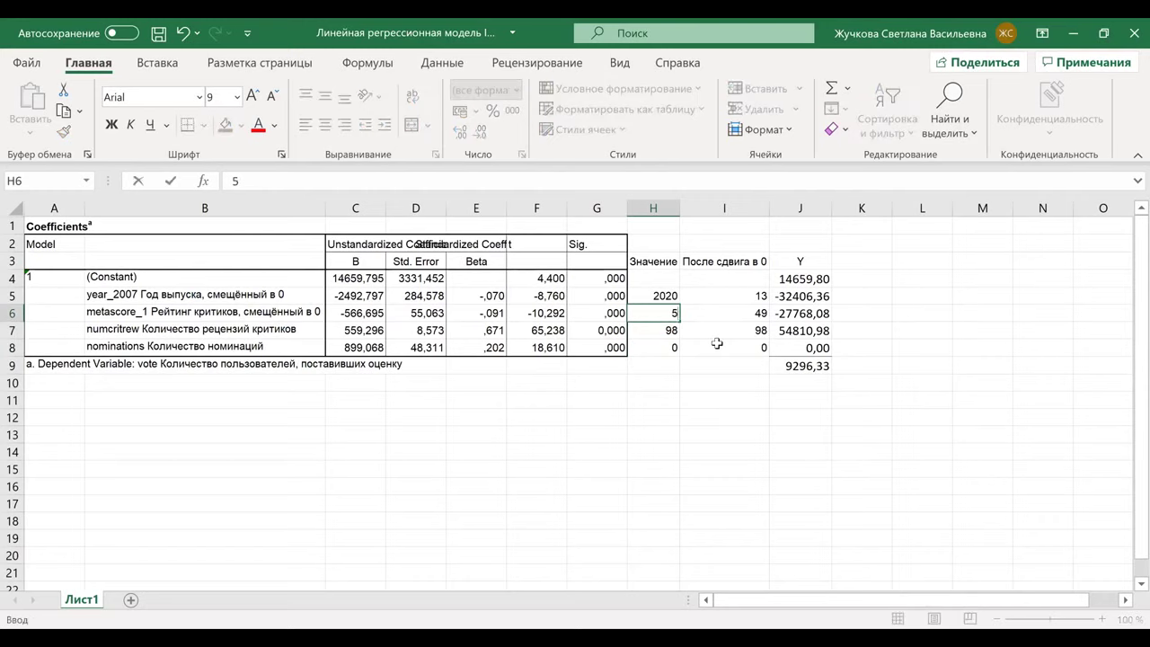
pyautogui.write('1')
pyautogui.press('Return')
pyautogui.press('Up')
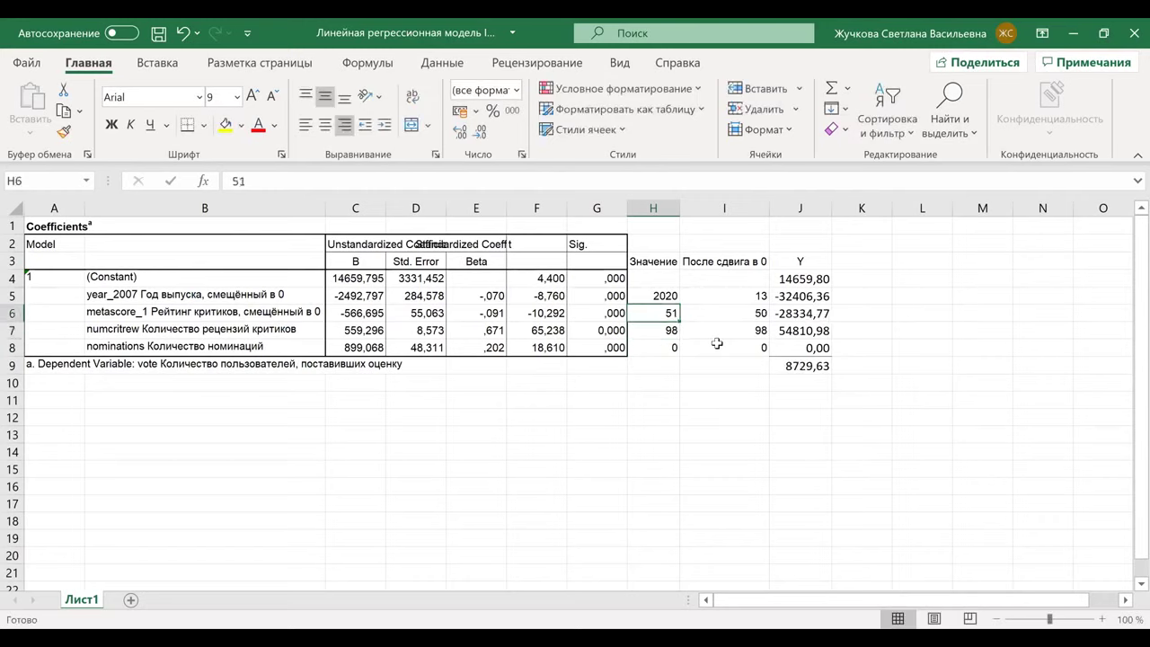
pyautogui.write('52')
pyautogui.press('Return')
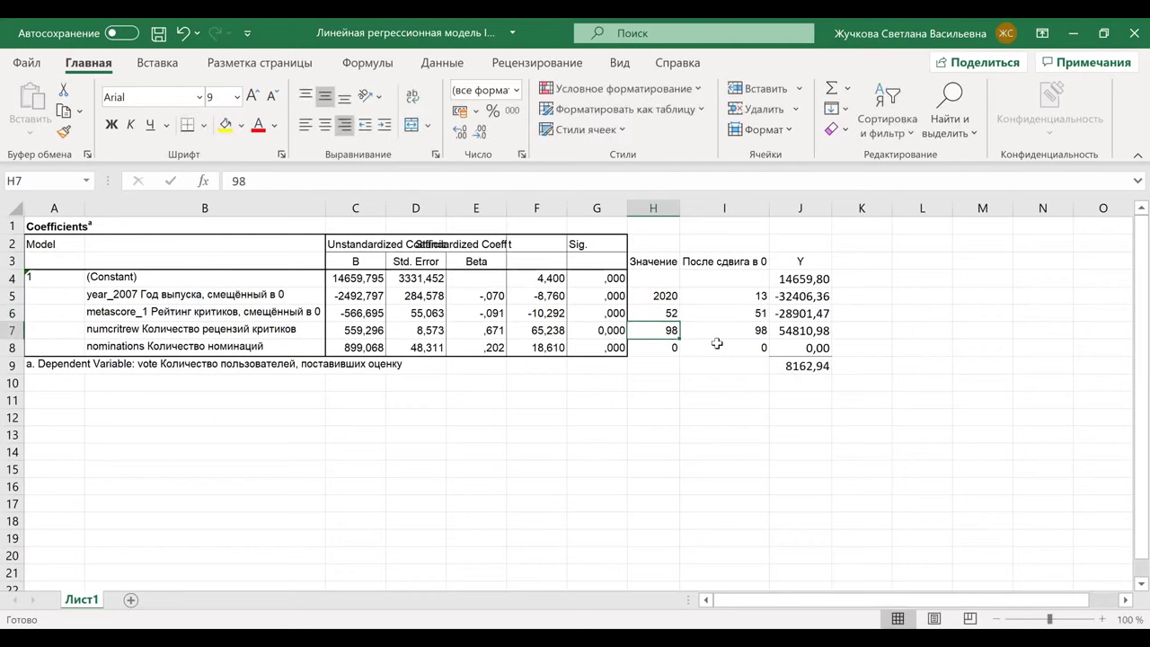
# Step: Set the film's release year in H5 to 2021 and check the predicted Y total in J9
pyautogui.press('Down')
pyautogui.press('Up')
pyautogui.press('Up')
pyautogui.press('Up')
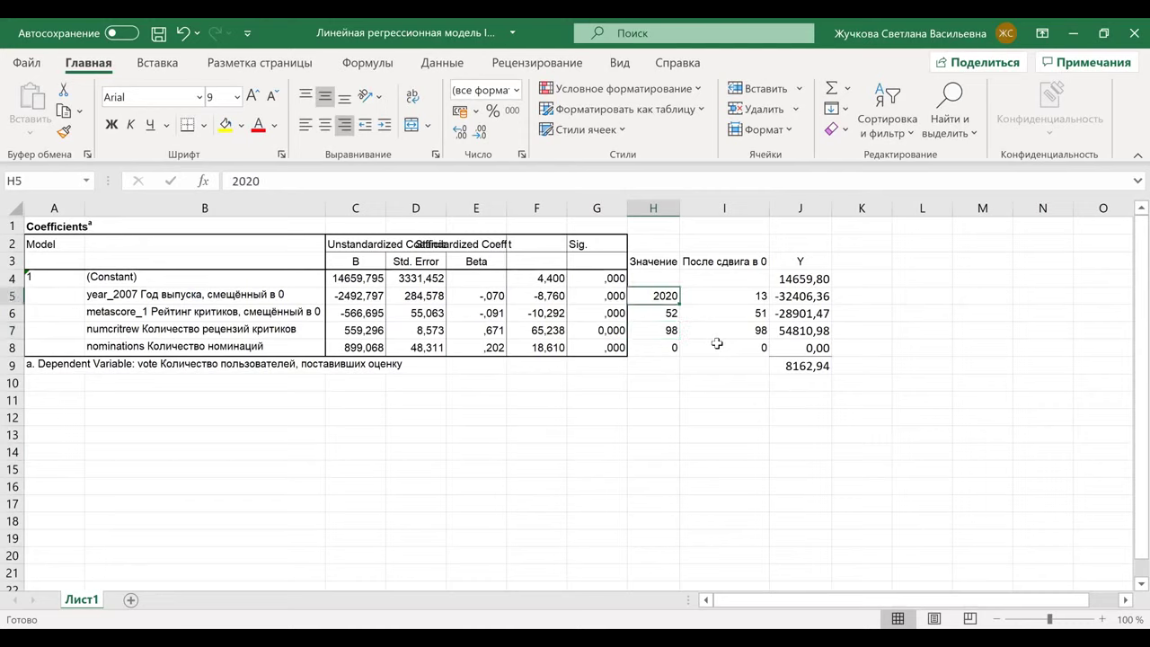
pyautogui.write('20')
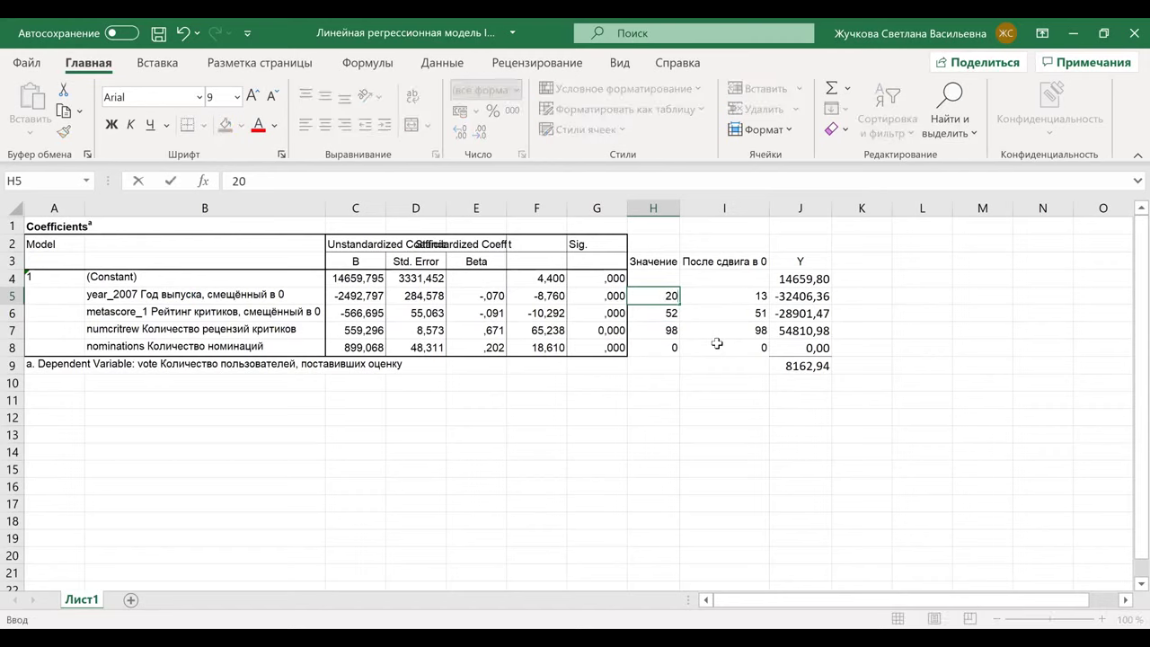
pyautogui.write('2')
pyautogui.write('1')
pyautogui.press('Return')
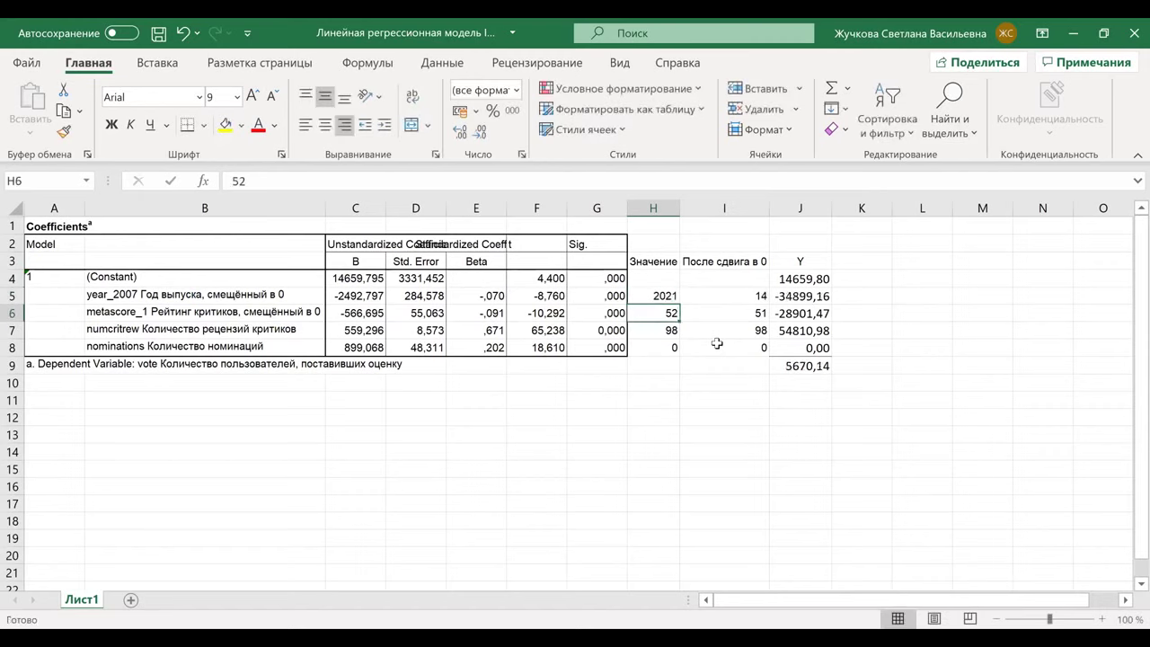
pyautogui.press('Up')
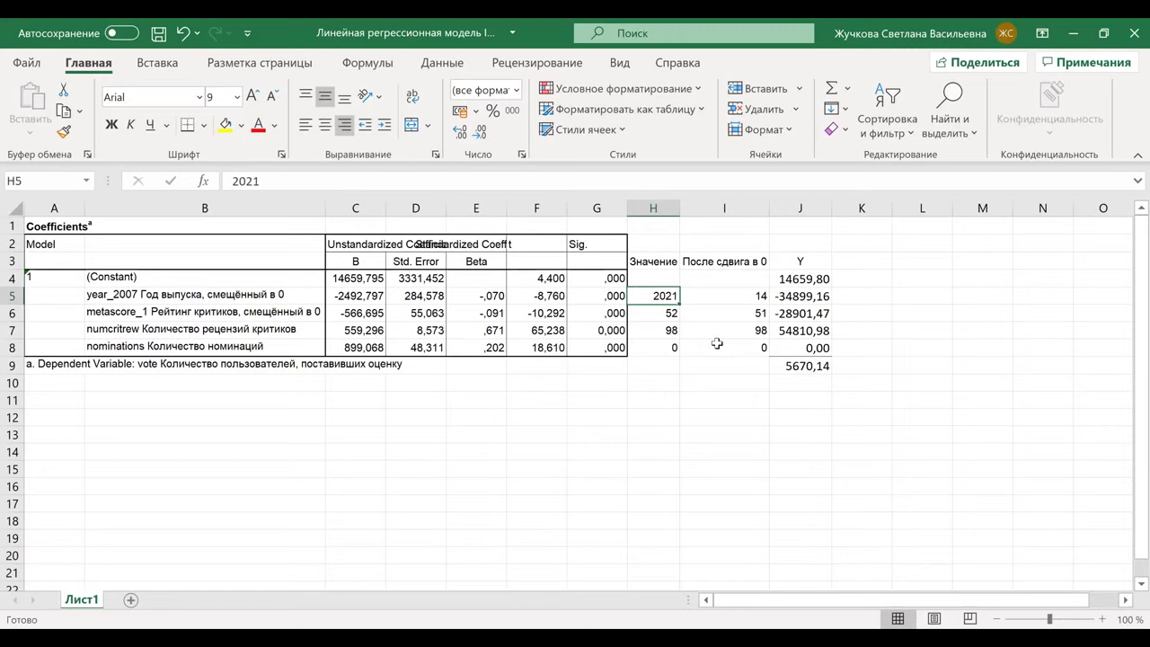
pyautogui.click(813, 365)
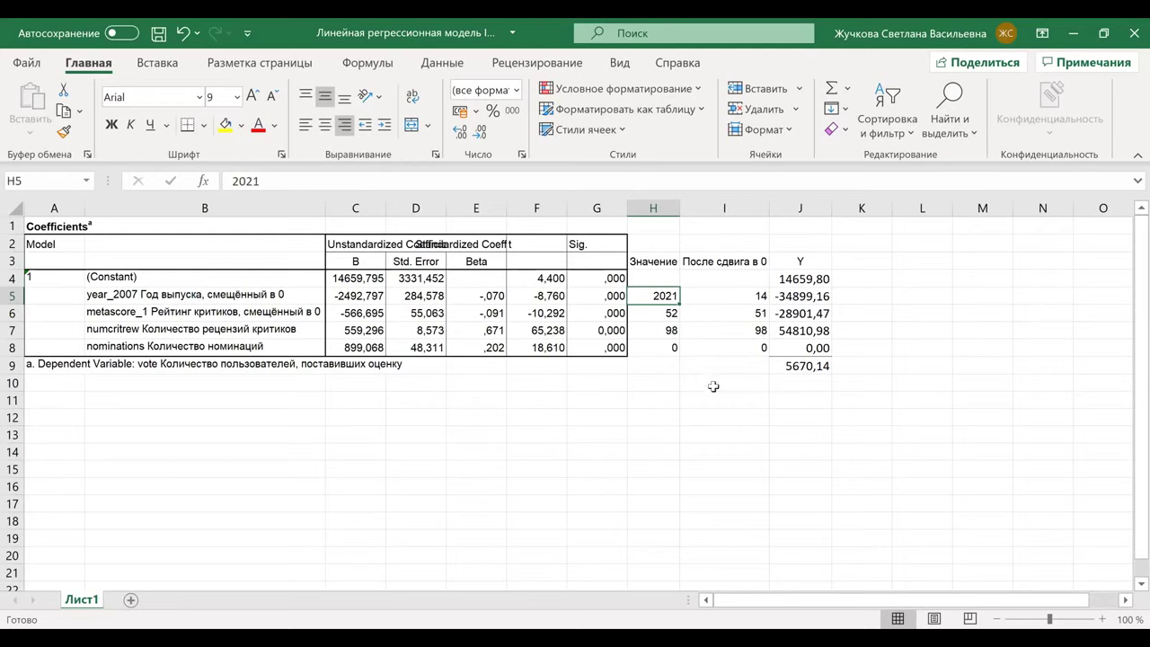
# Step: Set the critics' metascore value in H6 to 51
pyautogui.click(663, 313)
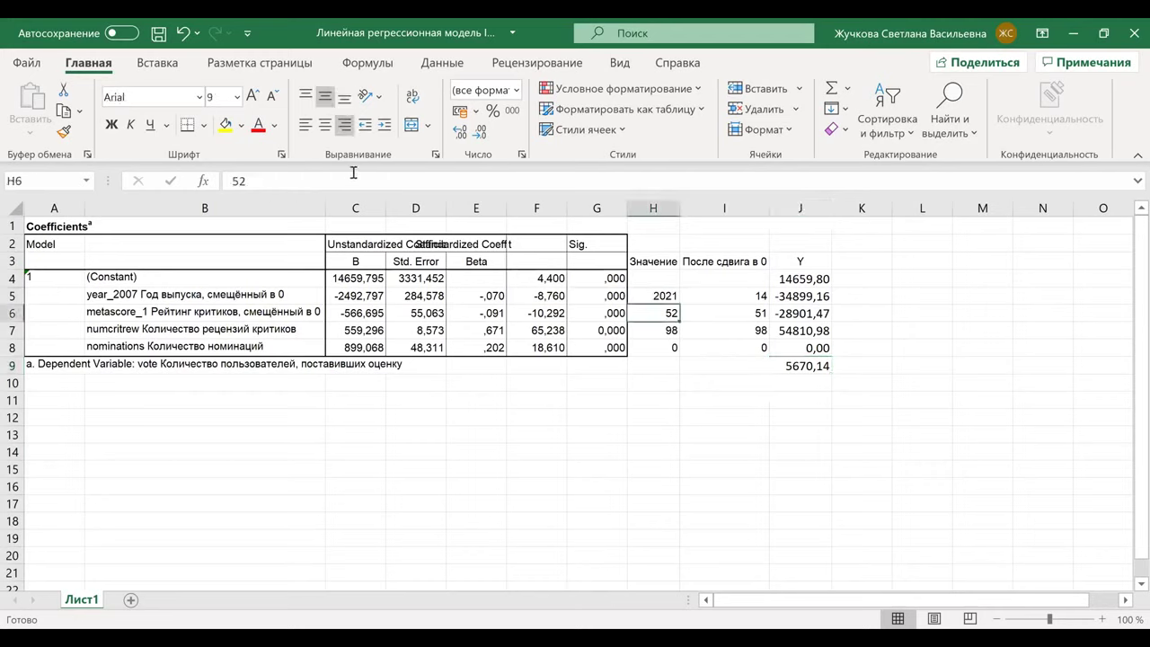
pyautogui.click(353, 173)
pyautogui.press('BackSpace')
pyautogui.write('1')
pyautogui.press('Return')
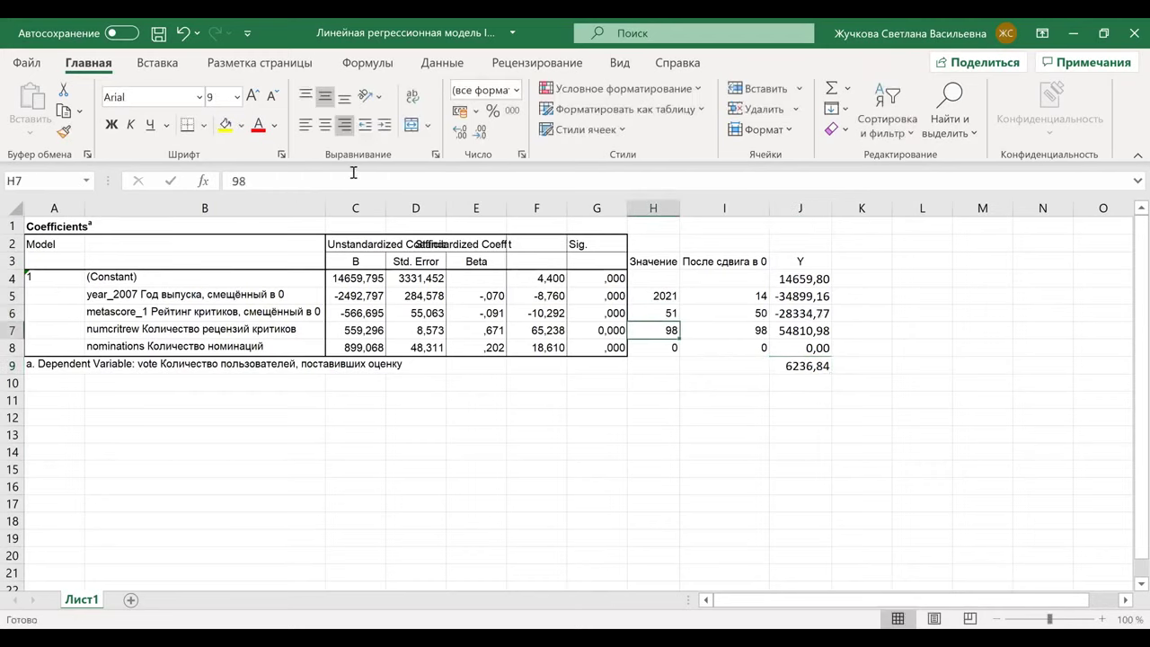
# Step: Set the number of critics' reviews in H7 to 99
pyautogui.click(353, 173)
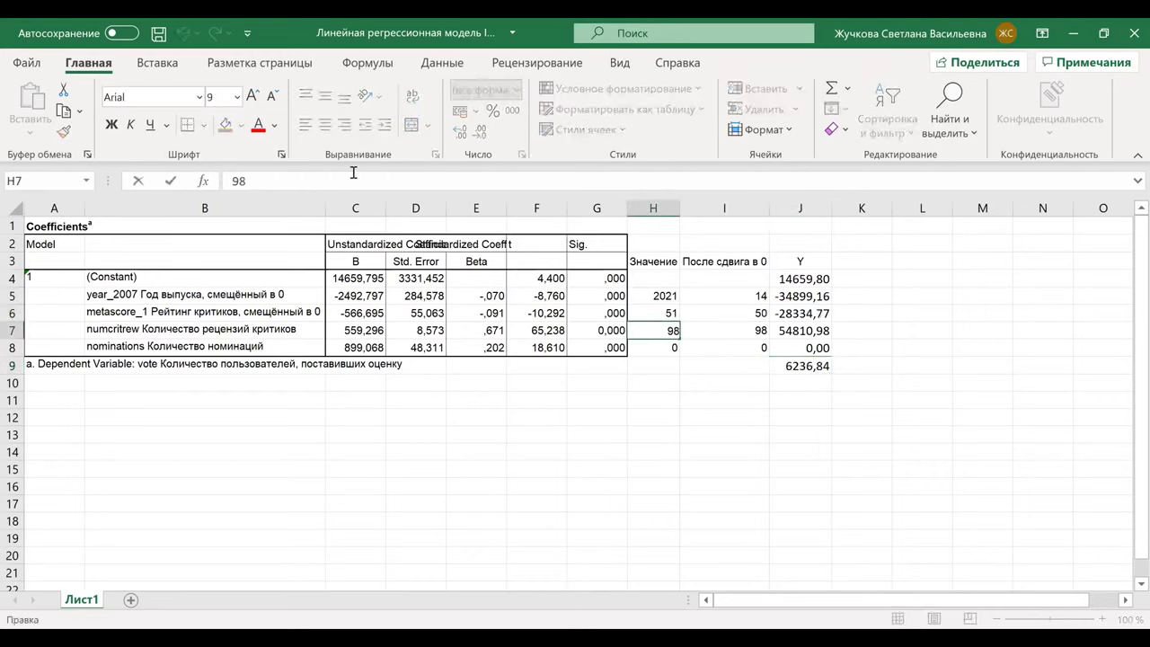
pyautogui.press('BackSpace')
pyautogui.write('9')
pyautogui.press('Return')
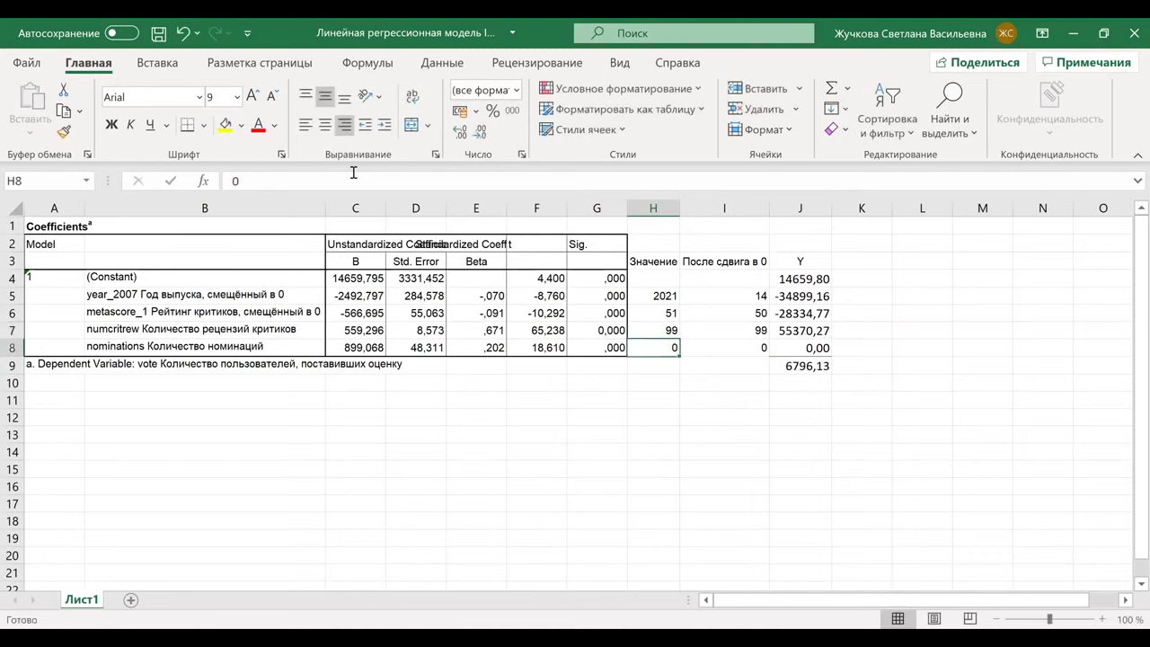
pyautogui.press('Up')
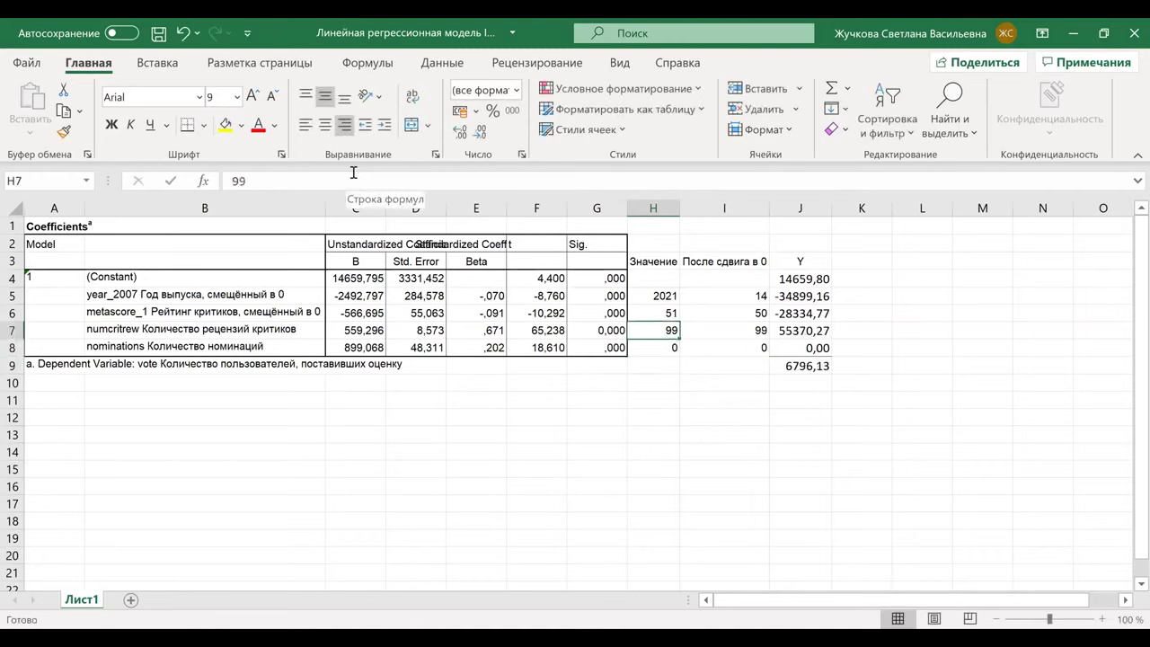
# Step: Set the number of nominations in H8 to 1
pyautogui.click(652, 348)
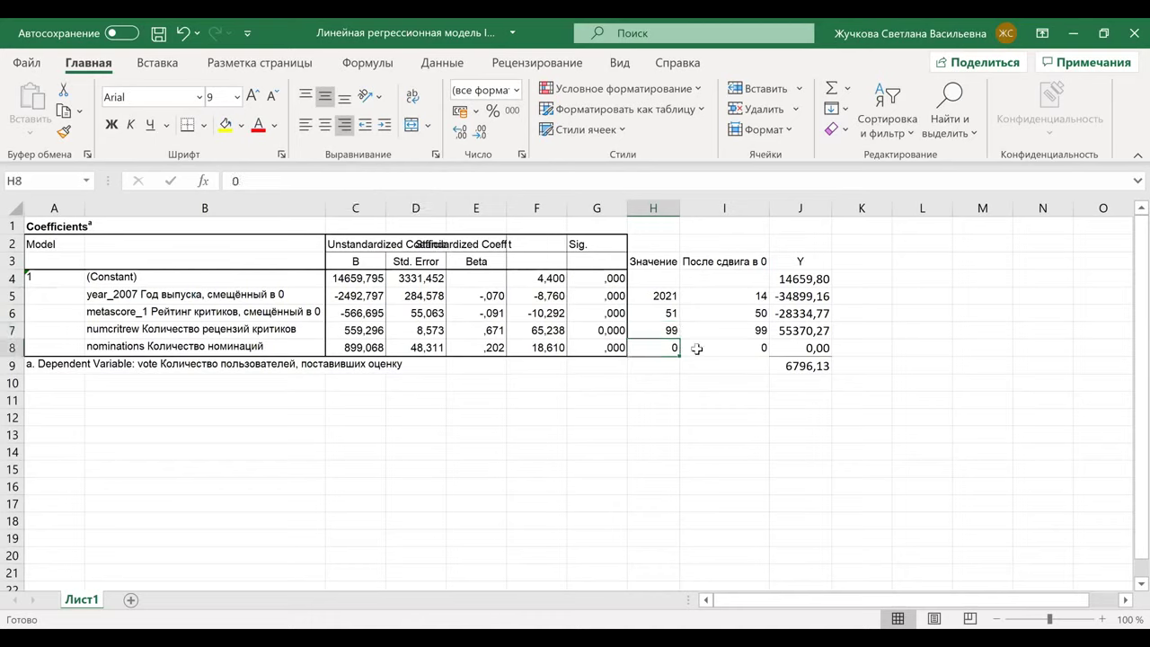
pyautogui.write('1')
pyautogui.press('Return')
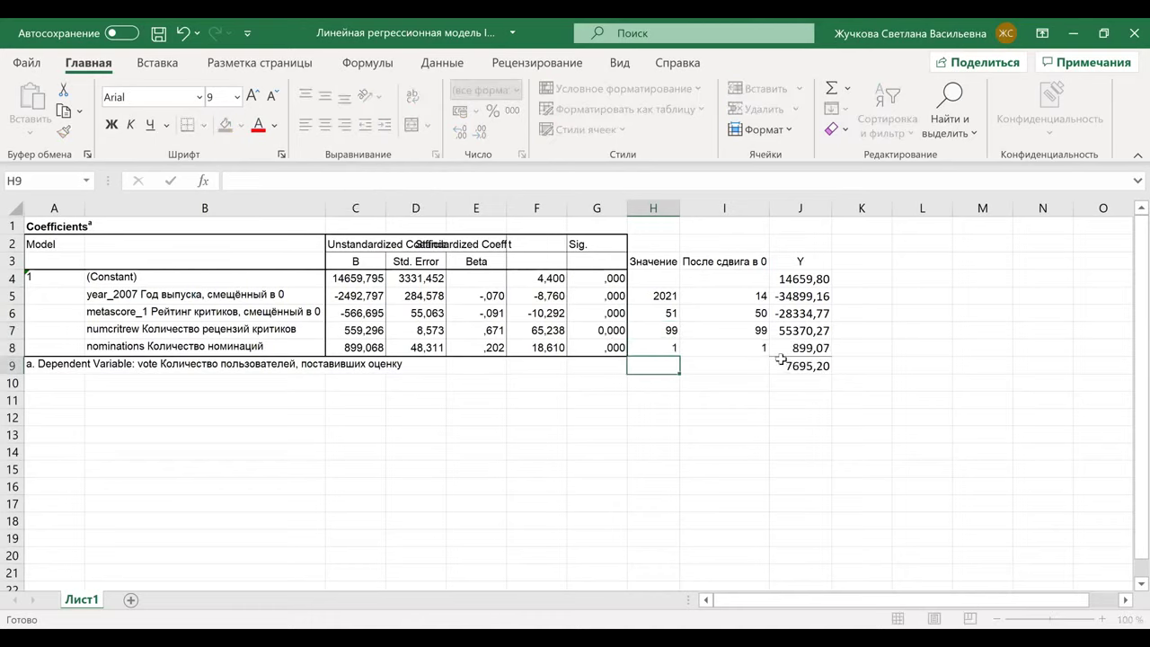
# Step: Examine the predictor values in H5:H8 against the predicted Y total in J9
pyautogui.click(795, 366)
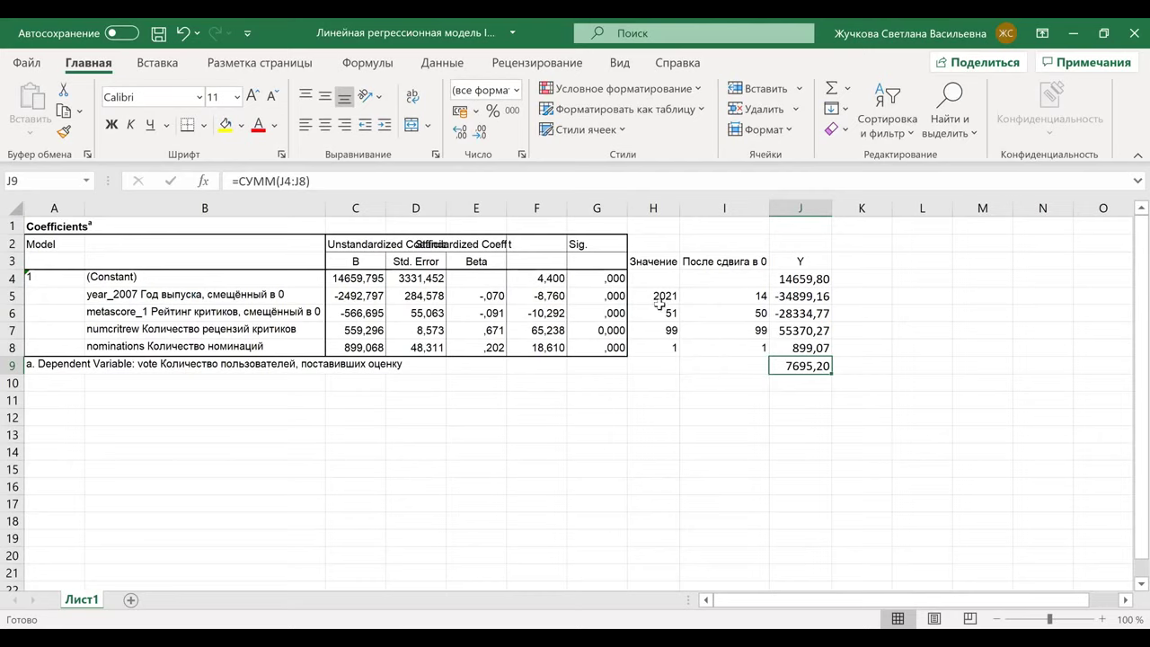
pyautogui.moveTo(659, 305); pyautogui.dragTo(666, 350)
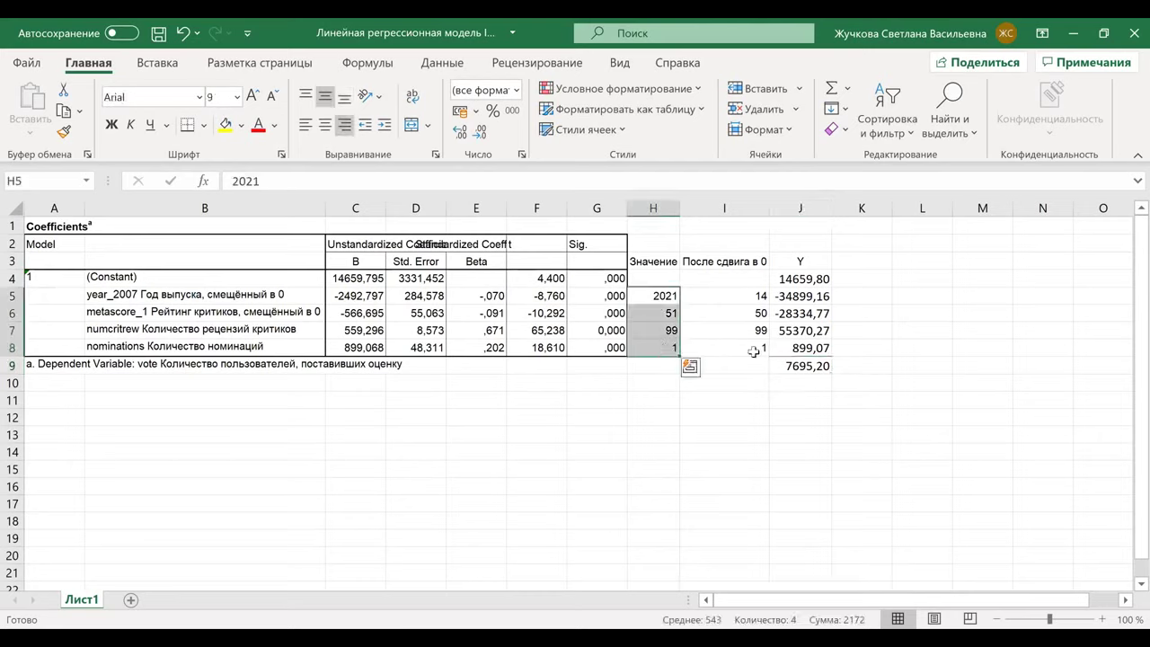
pyautogui.click(791, 365)
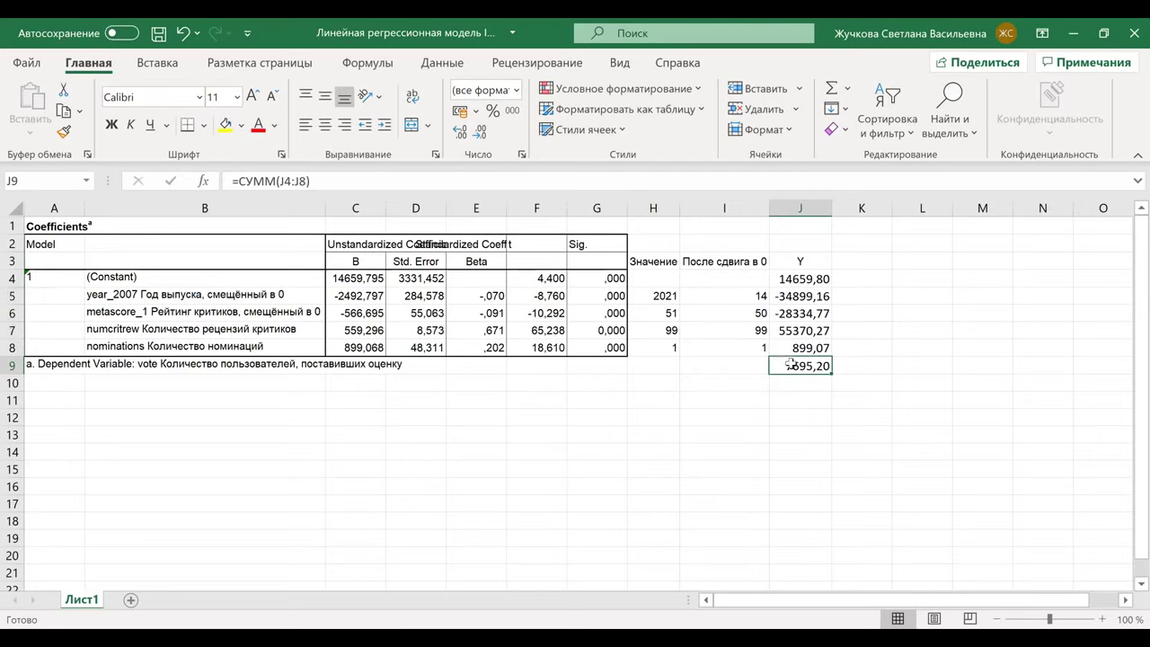
pyautogui.click(804, 263)
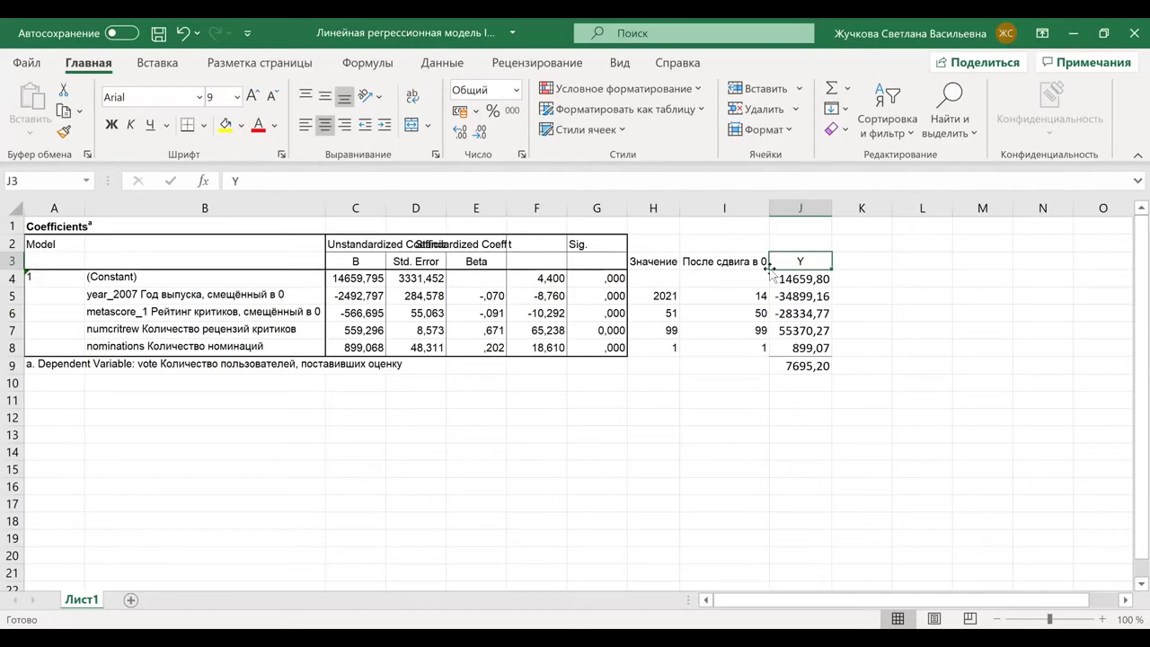
pyautogui.click(653, 295)
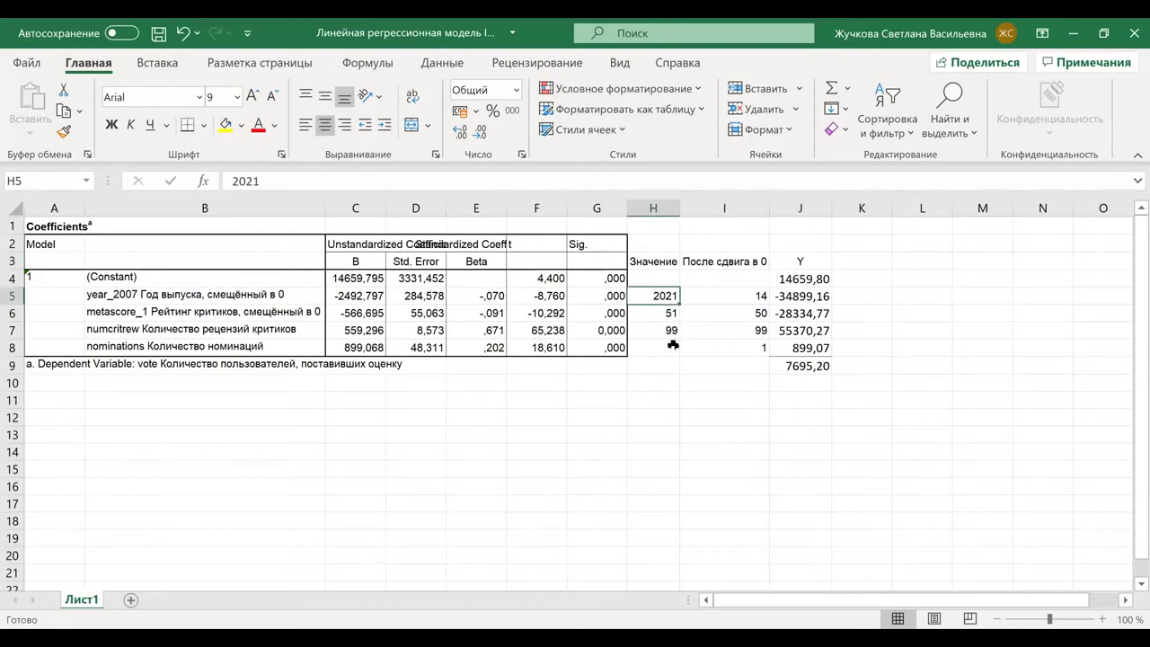
pyautogui.keyDown('shift'); pyautogui.click(672, 348); pyautogui.keyUp('shift')
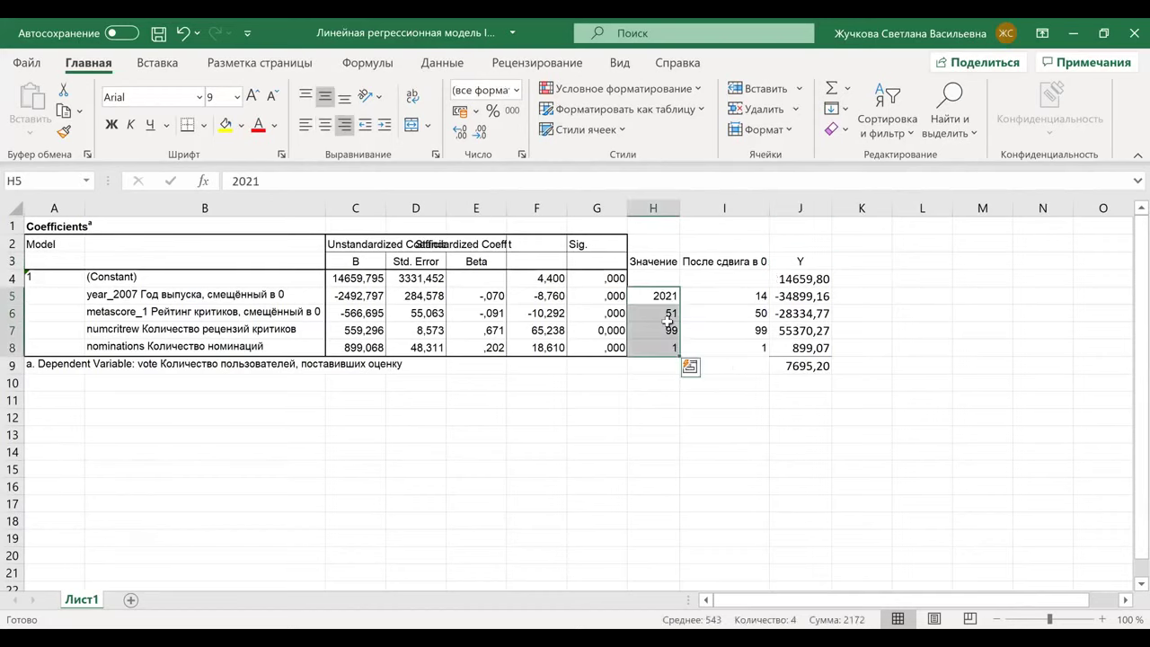
pyautogui.click(800, 365)
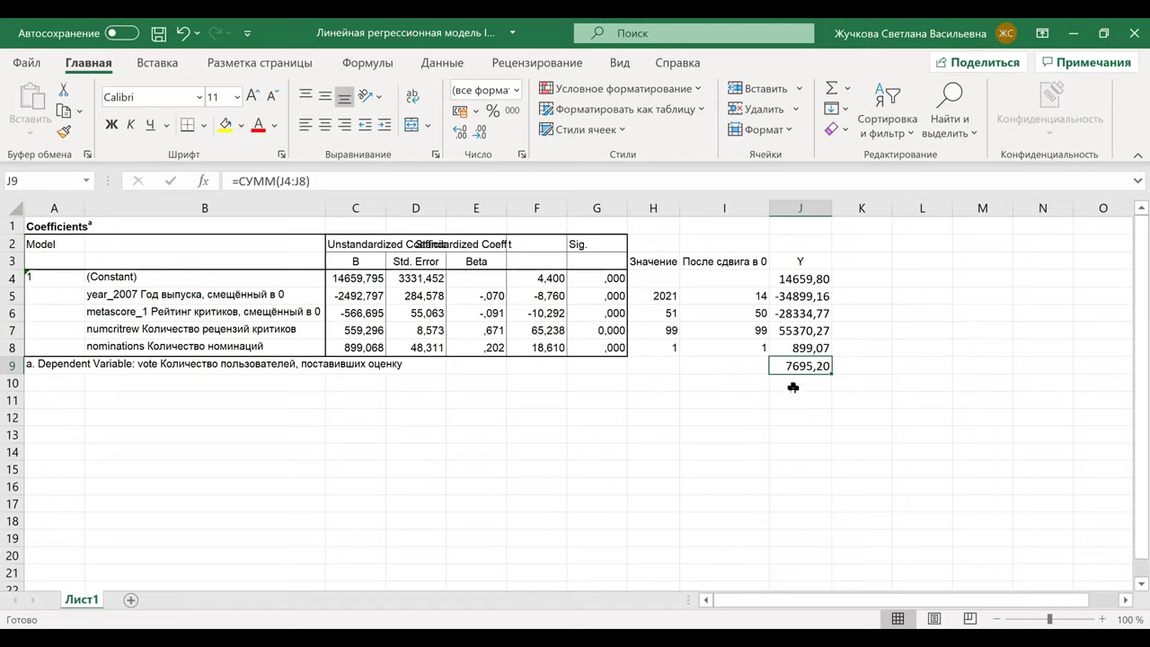
pyautogui.moveTo(656, 294); pyautogui.dragTo(655, 351)
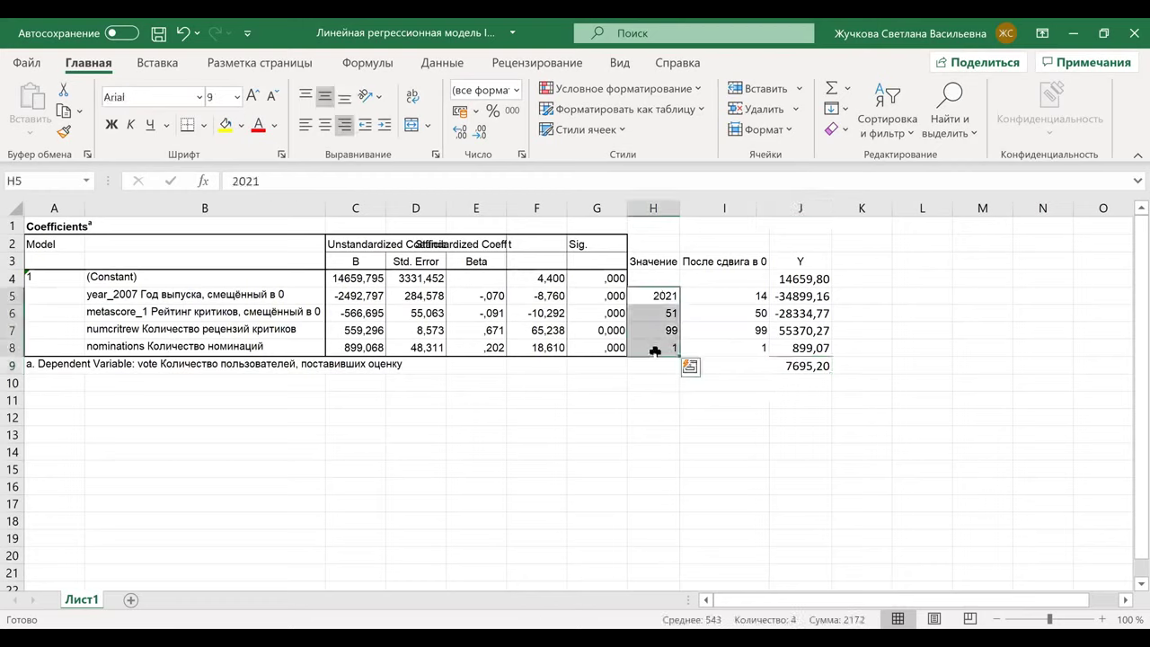
pyautogui.click(655, 297)
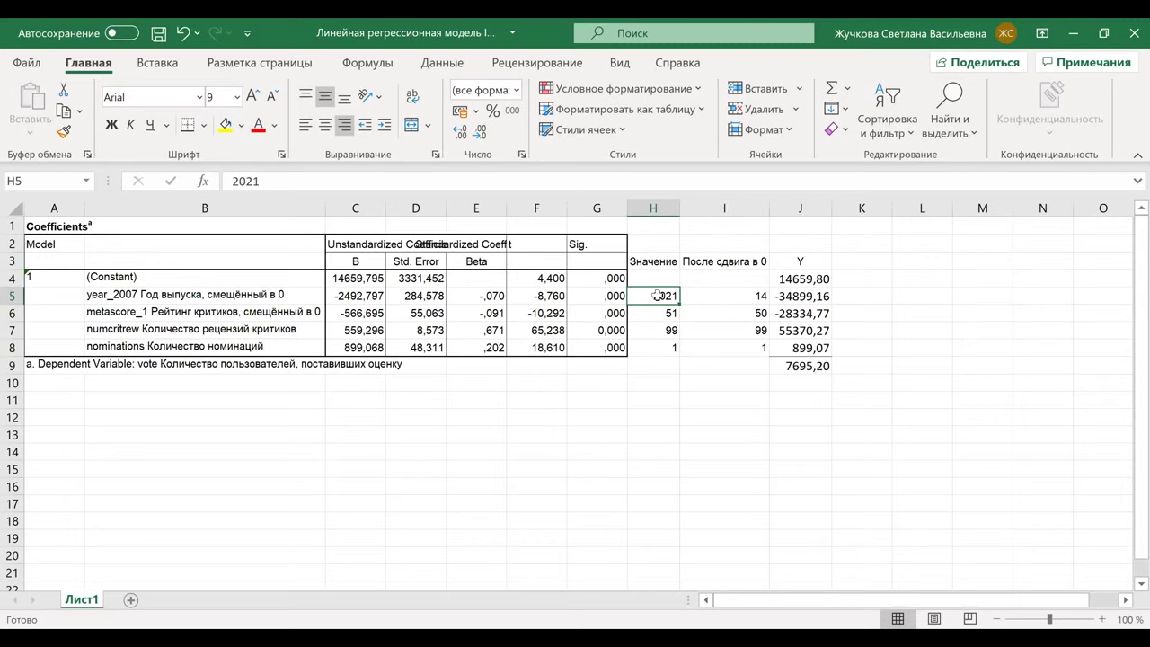
pyautogui.moveTo(659, 295); pyautogui.dragTo(672, 339)
pyautogui.moveTo(811, 366); pyautogui.dragTo(673, 349)
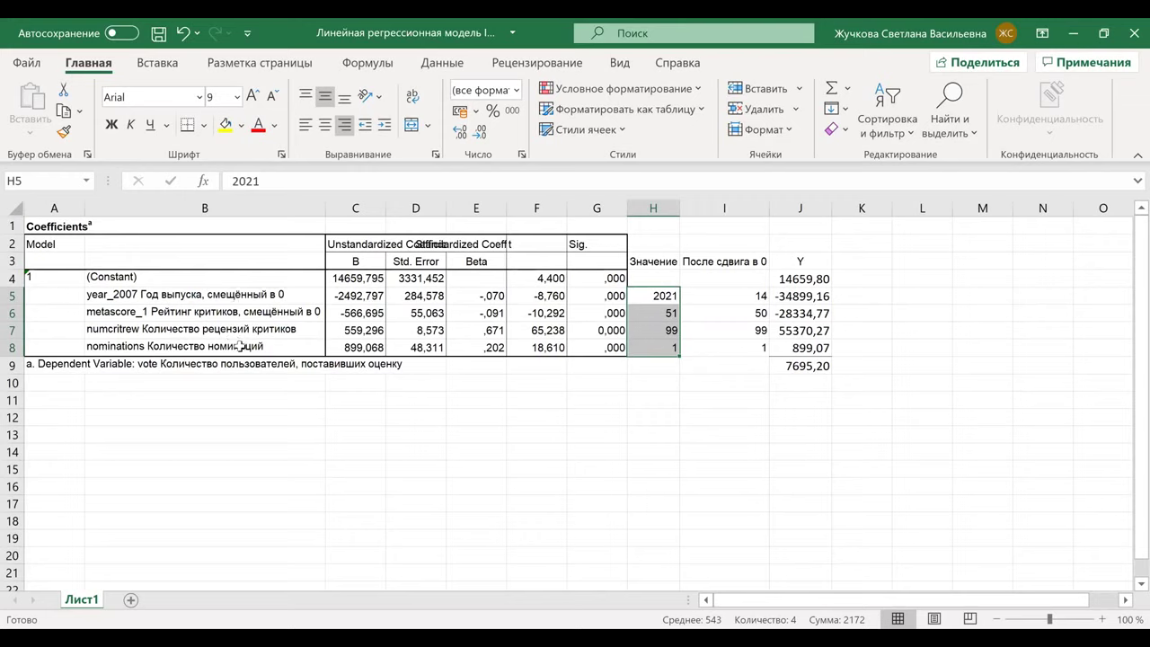
pyautogui.moveTo(649, 344)
pyautogui.click(811, 367)
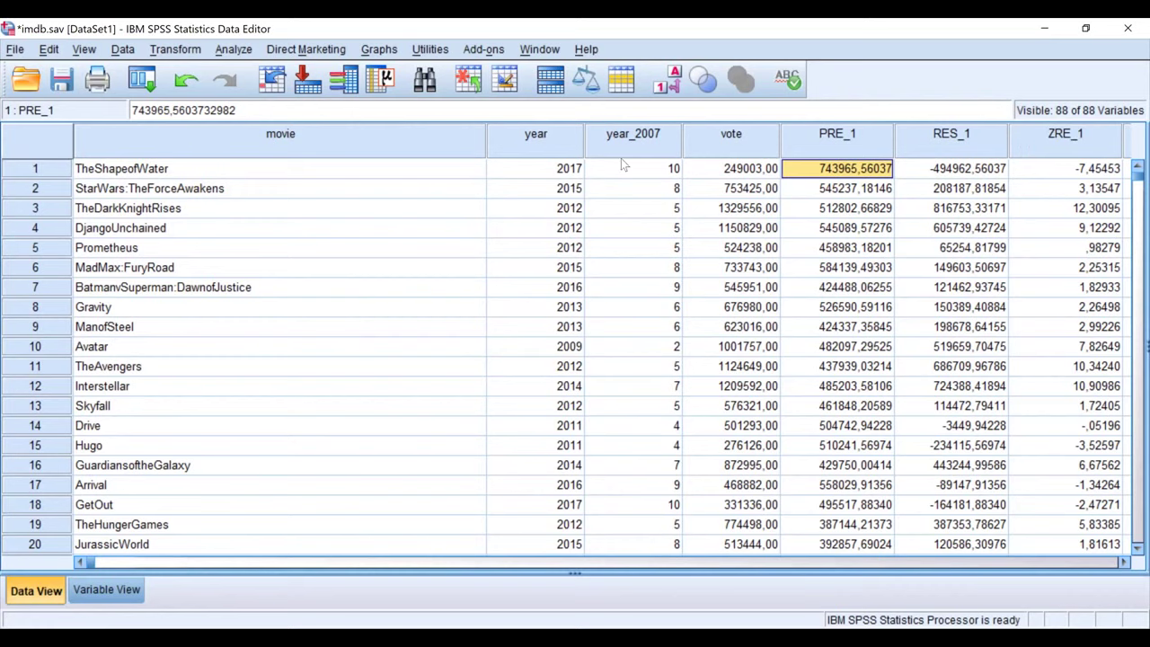
# Step: Review which predicted values and residuals are set to be saved in the Linear Regression settings, leaving them unchanged
pyautogui.click(232, 49)
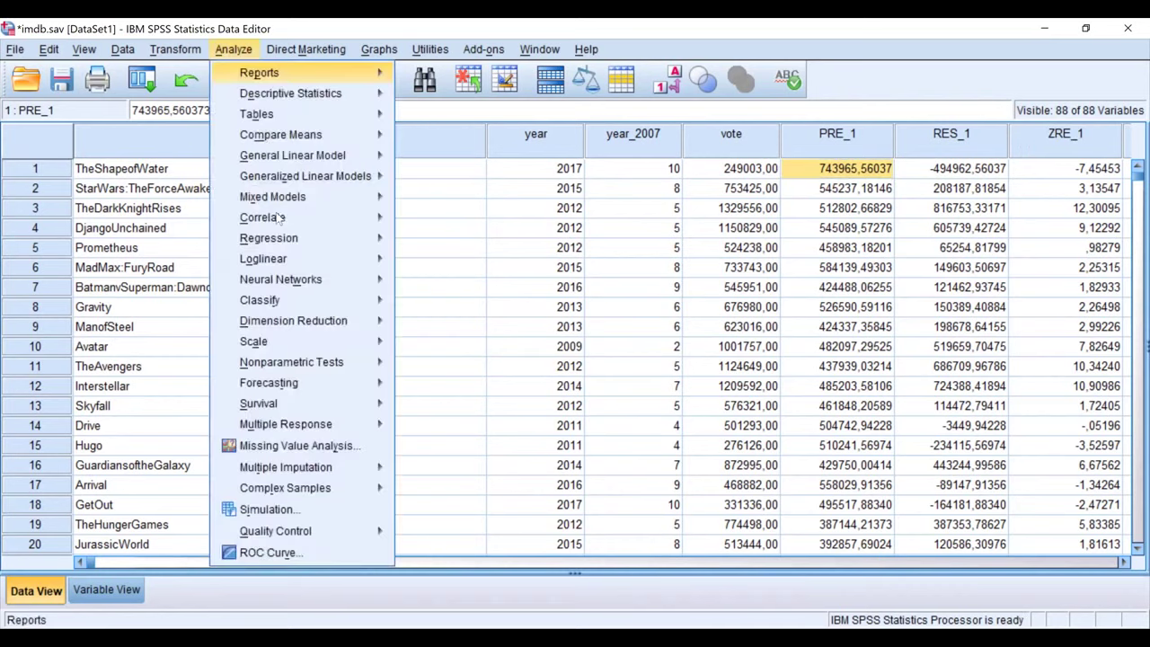
pyautogui.moveTo(379, 241)
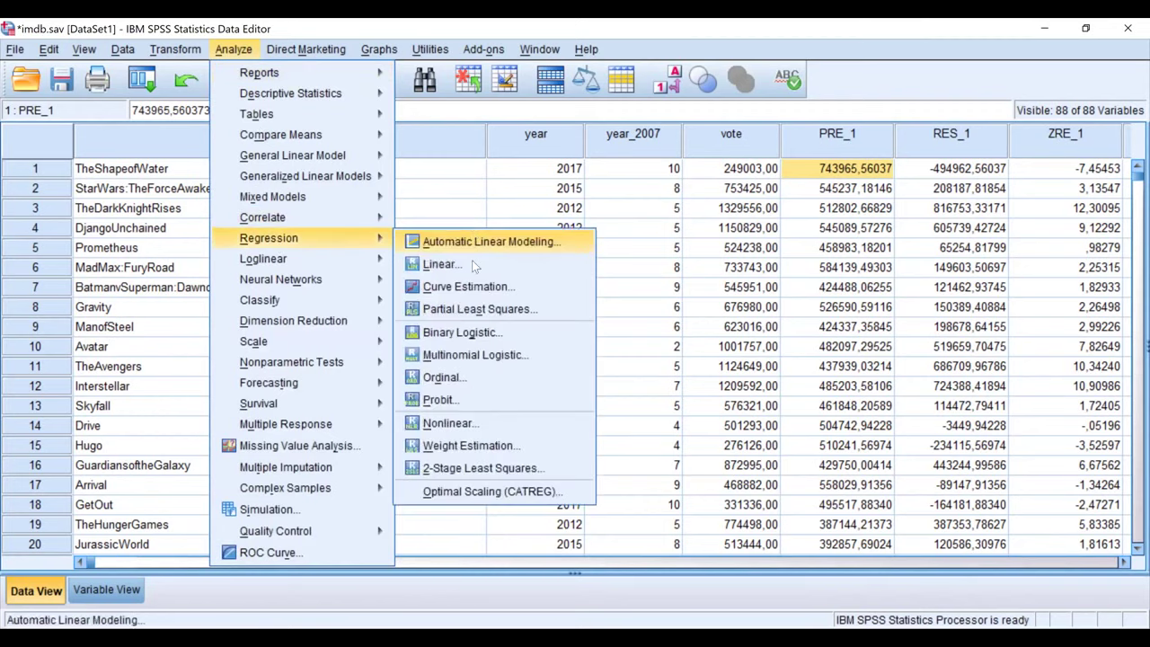
pyautogui.click(471, 263)
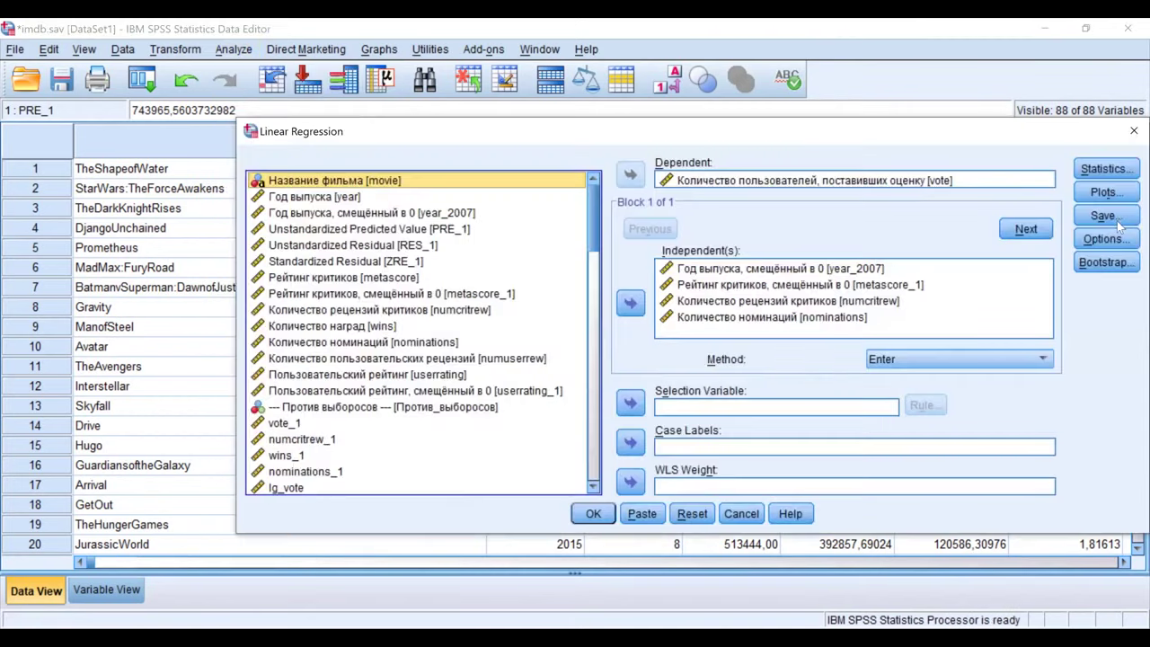
pyautogui.click(1105, 216)
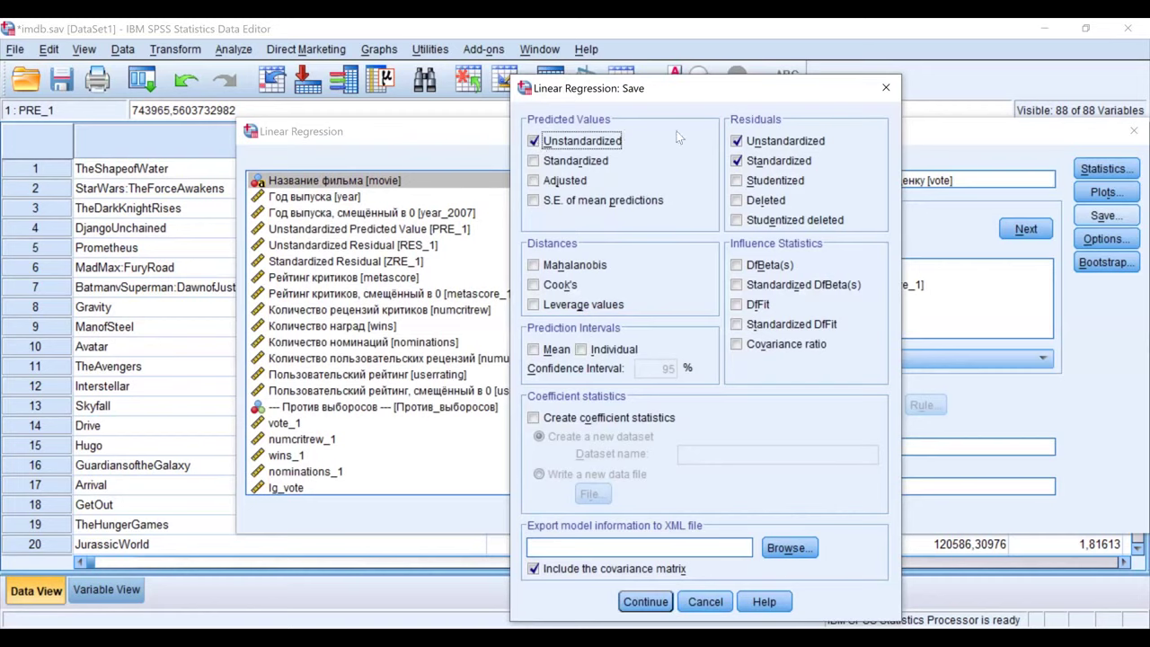
pyautogui.click(885, 89)
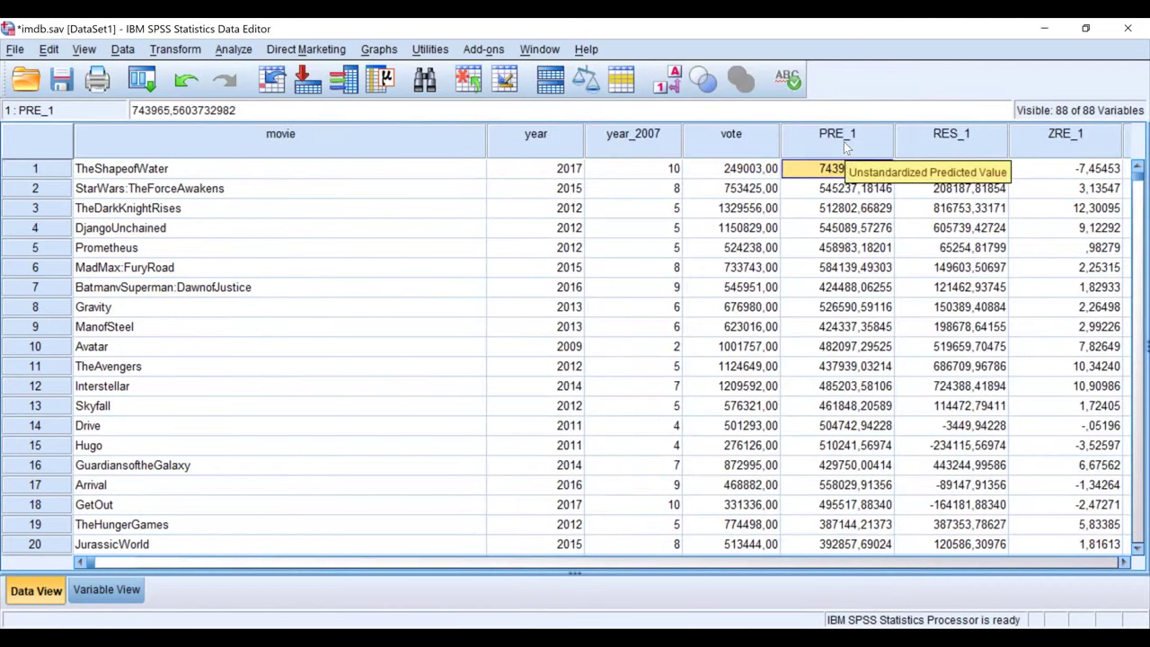
# Step: Compare the actual vote, predicted value PRE_1 and residual RES_1 for TheShapeofWater
pyautogui.click(742, 140)
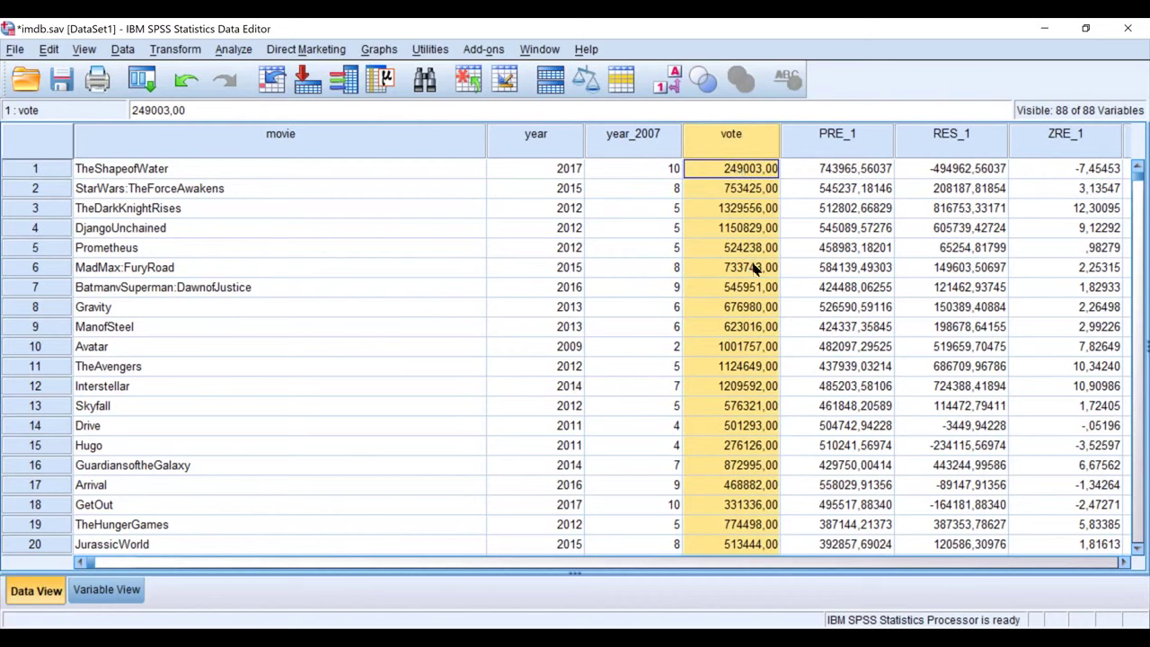
pyautogui.click(738, 174)
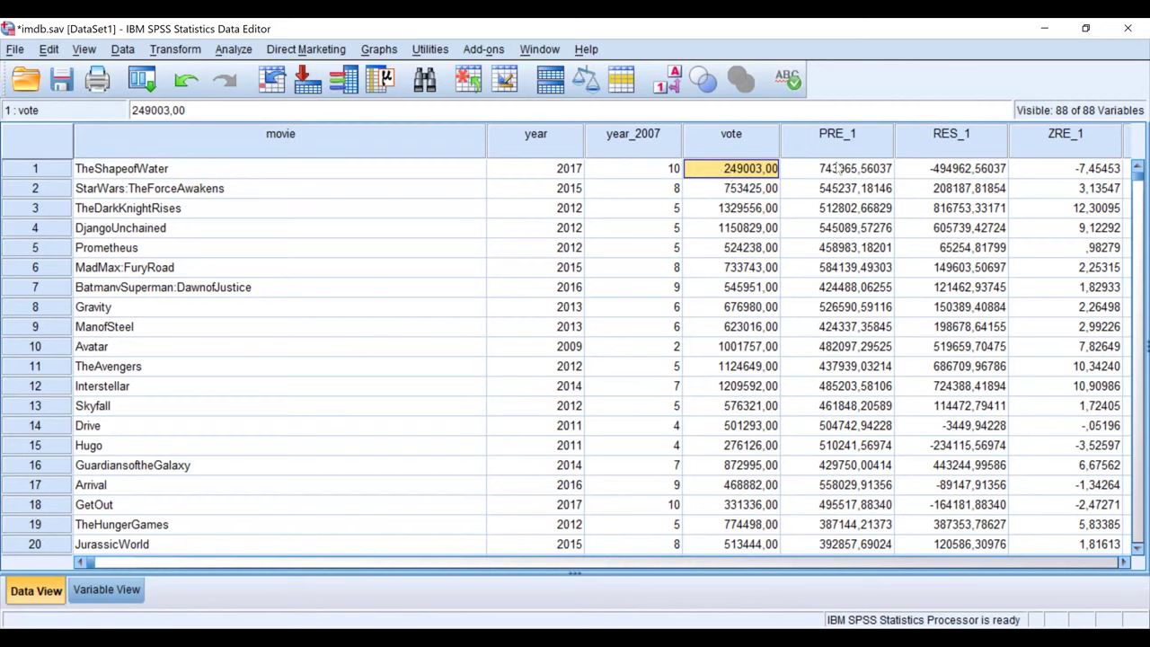
pyautogui.click(886, 178)
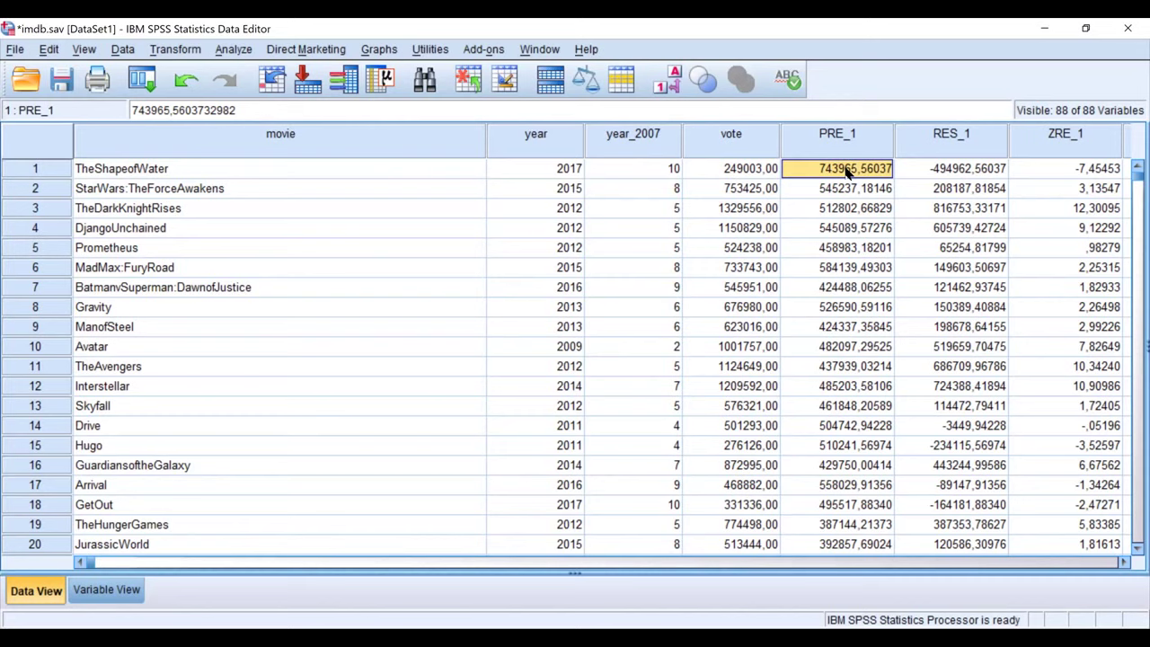
pyautogui.click(955, 170)
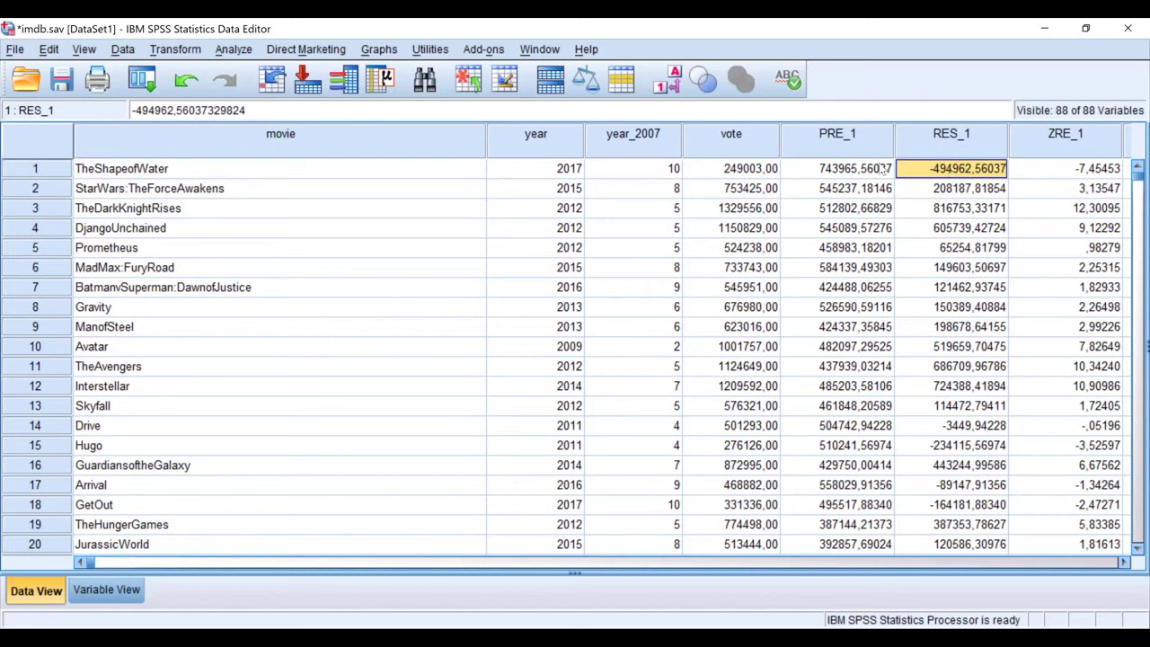
pyautogui.click(730, 170)
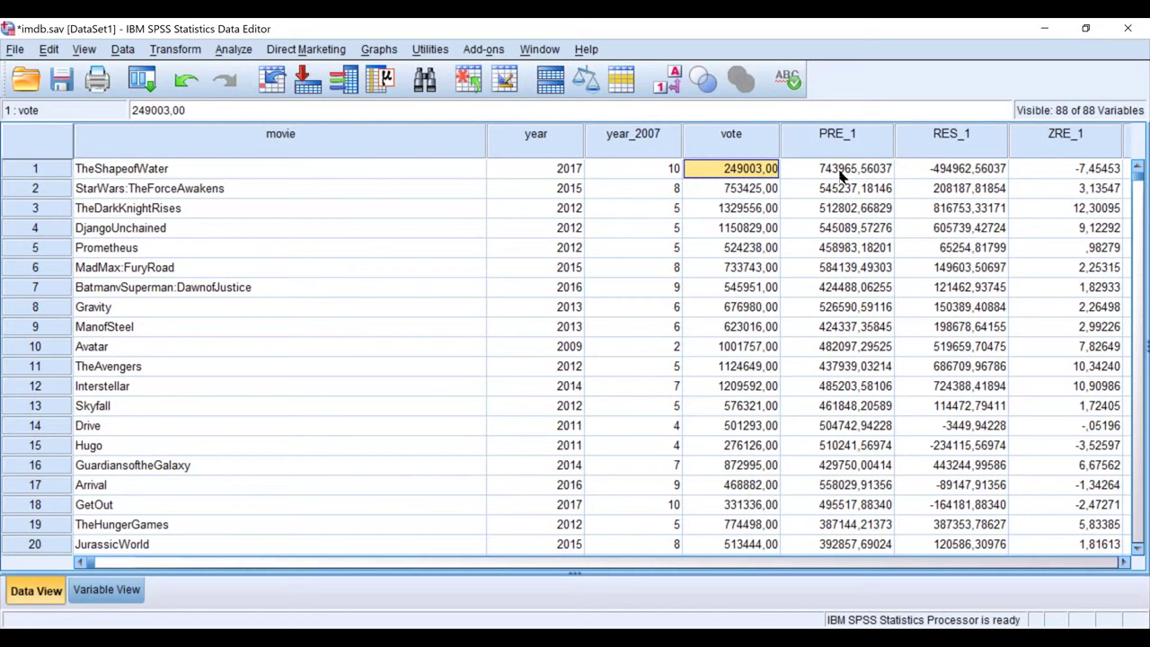
pyautogui.click(878, 172)
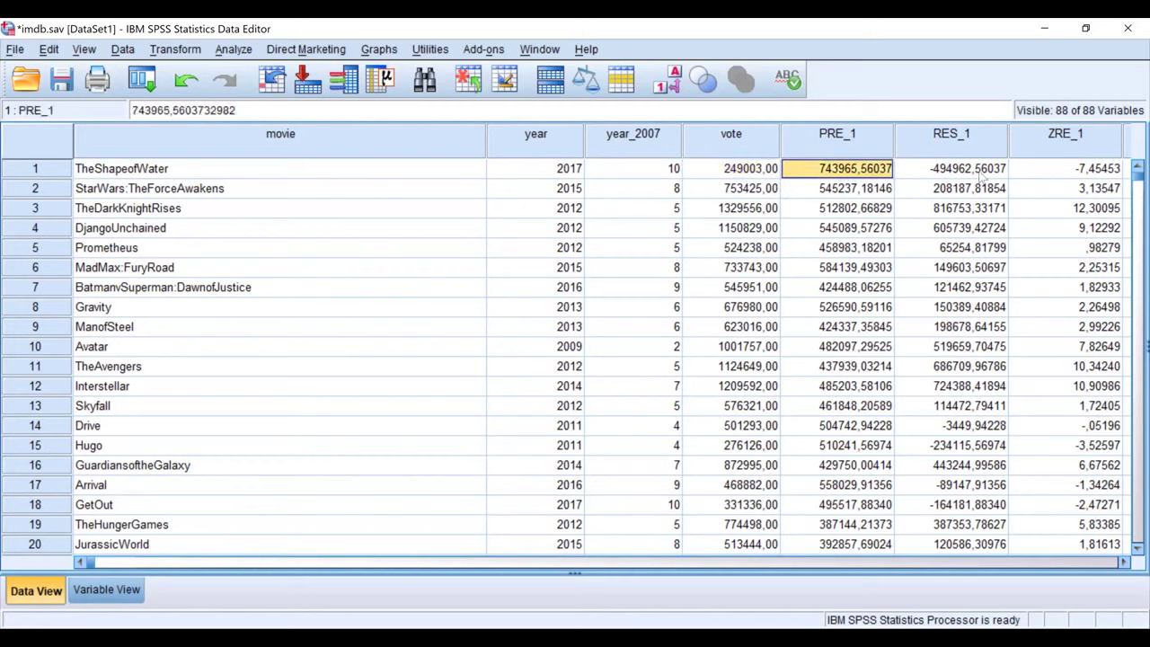
pyautogui.click(968, 176)
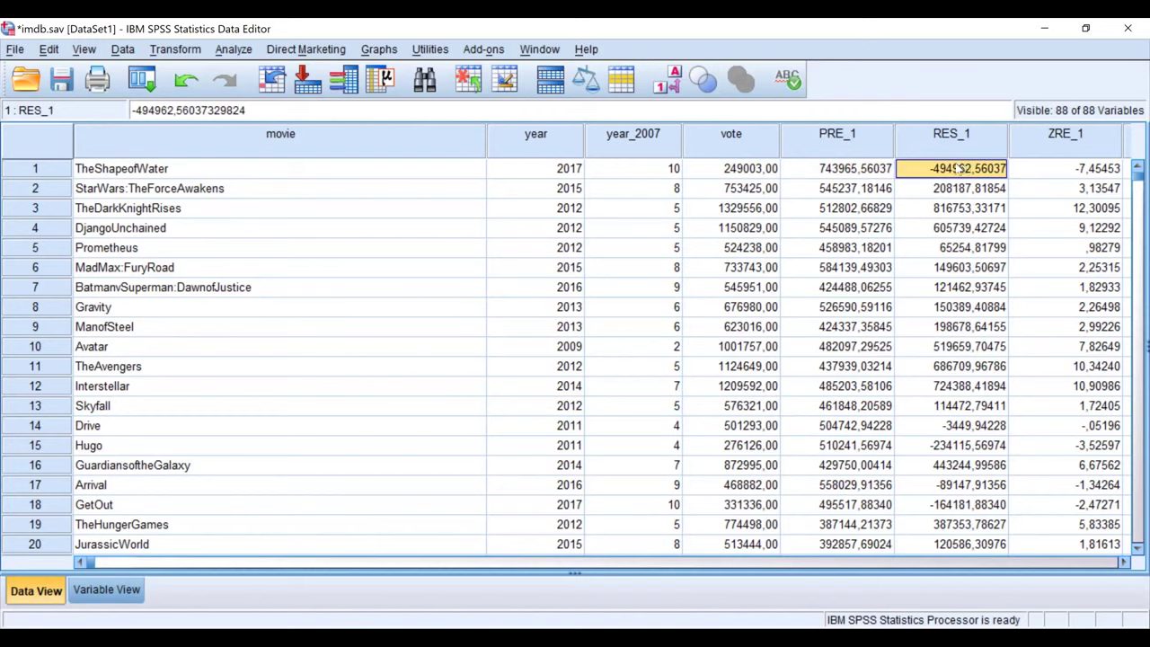
pyautogui.click(858, 174)
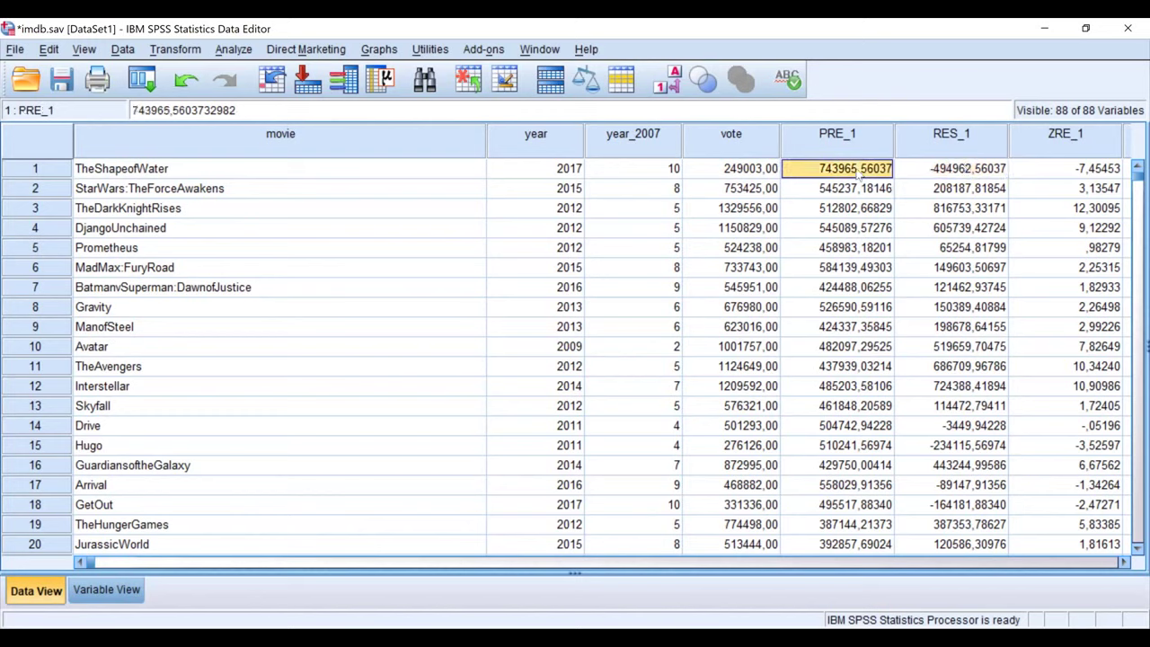
pyautogui.click(729, 171)
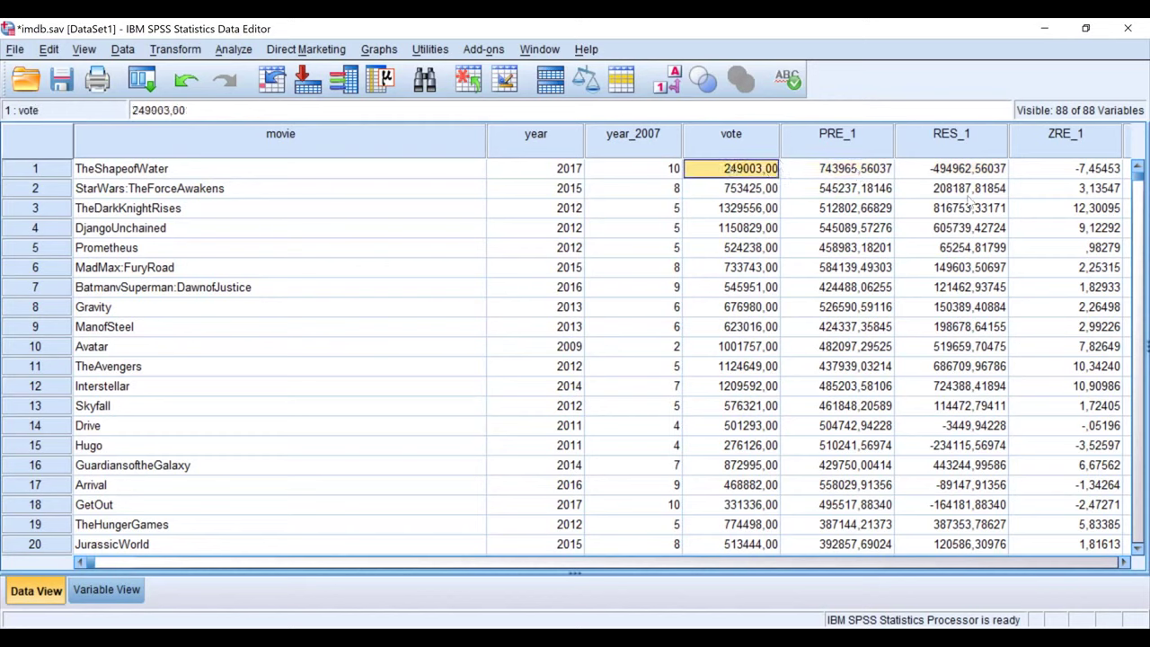
# Step: Compare the residual, actual vote and predicted value for StarWars:TheForceAwakens in row 2
pyautogui.click(971, 193)
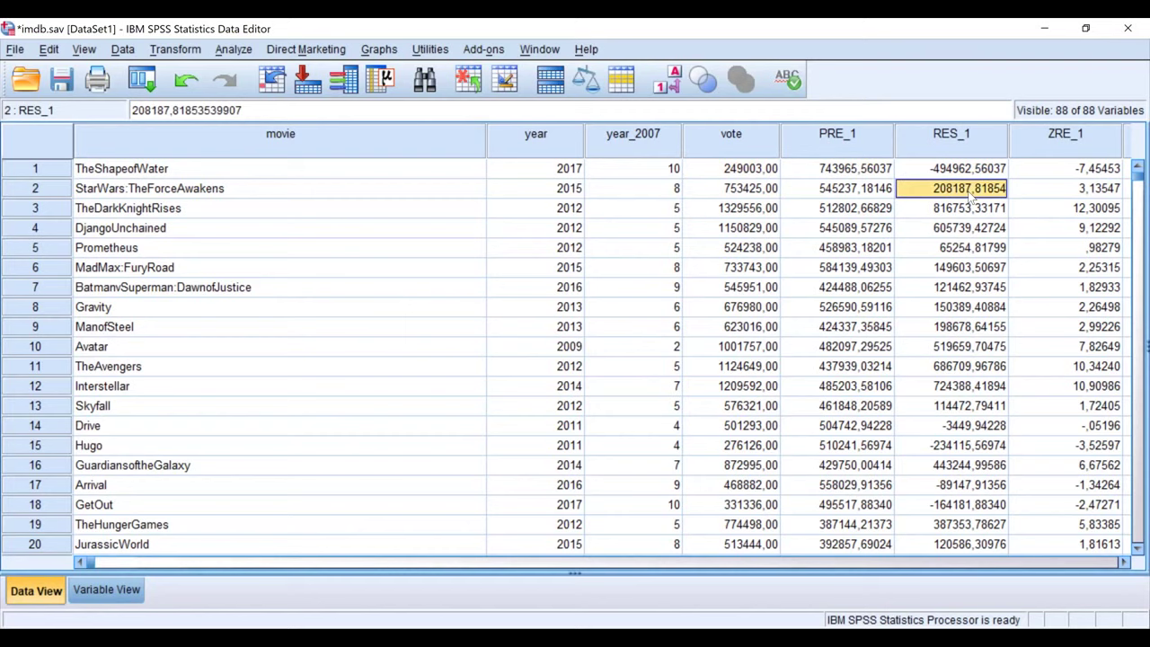
pyautogui.click(735, 184)
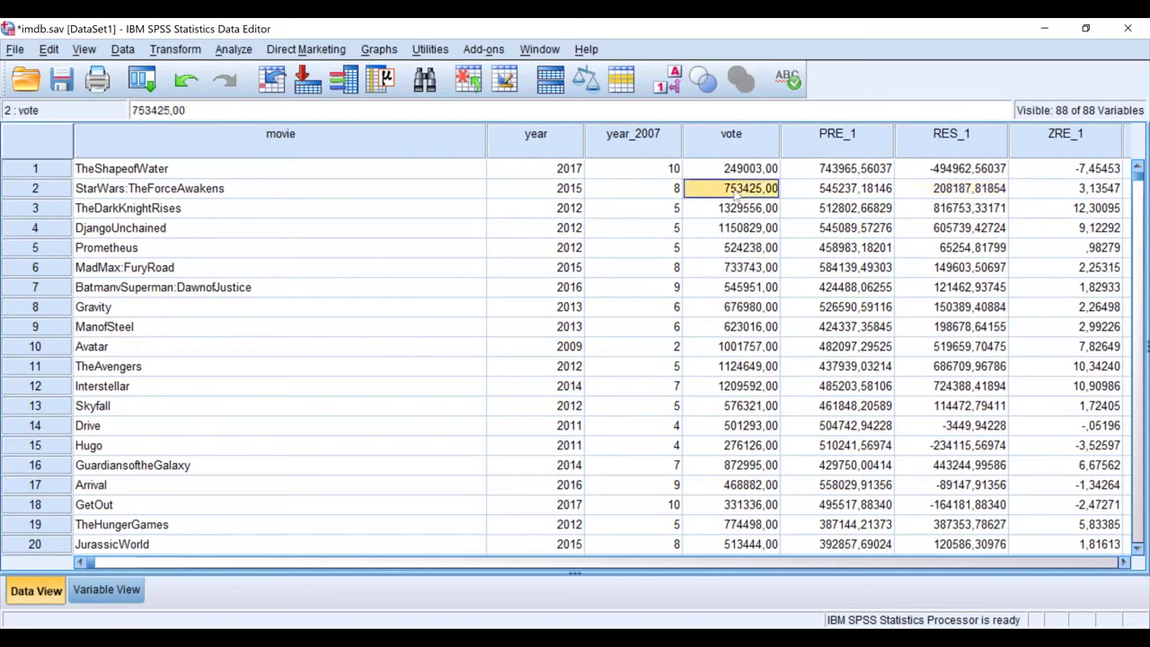
pyautogui.click(864, 200)
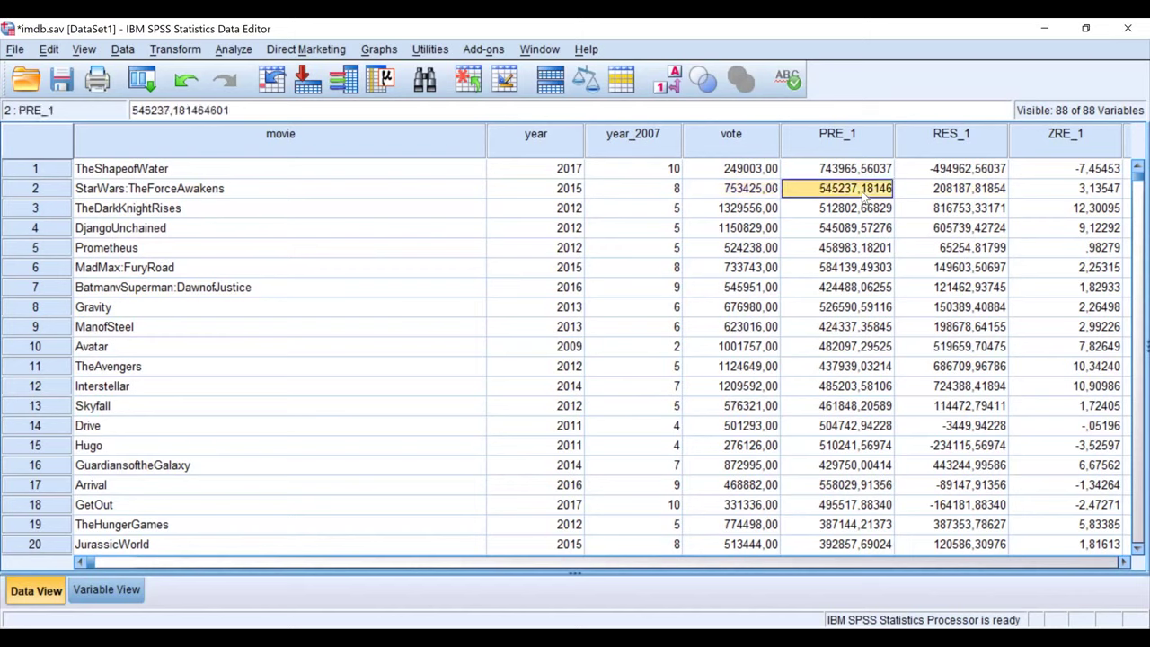
# Step: Examine the RES_1 column and compare the residual of Drive in row 14 with its actual and predicted votes
pyautogui.click(940, 140)
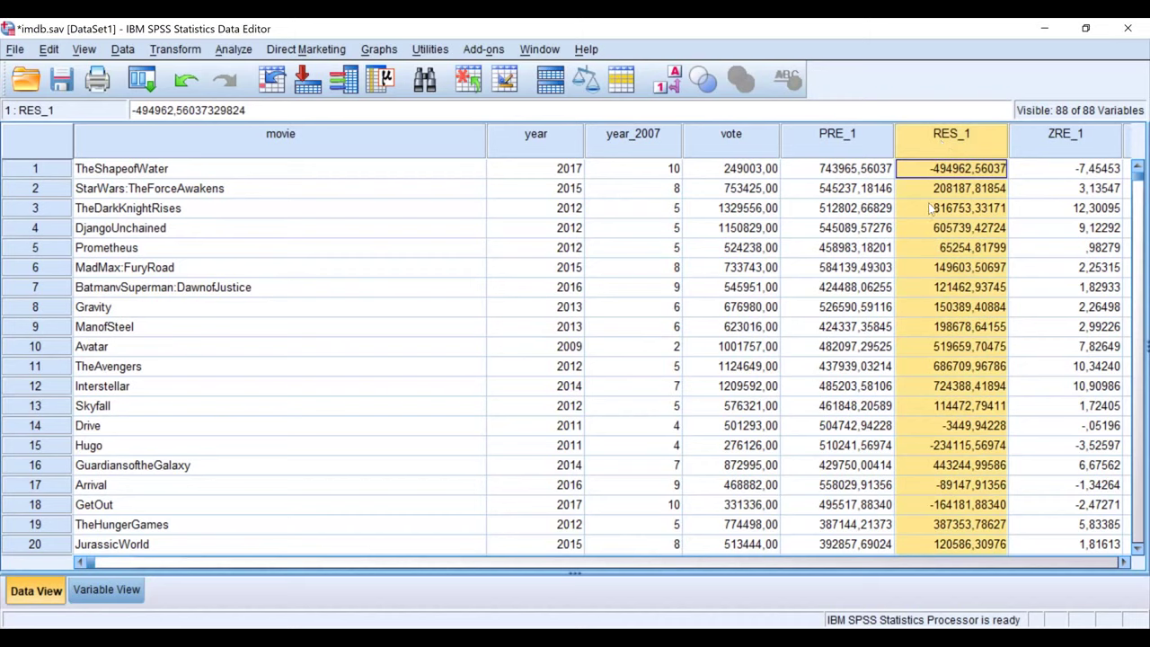
pyautogui.click(962, 431)
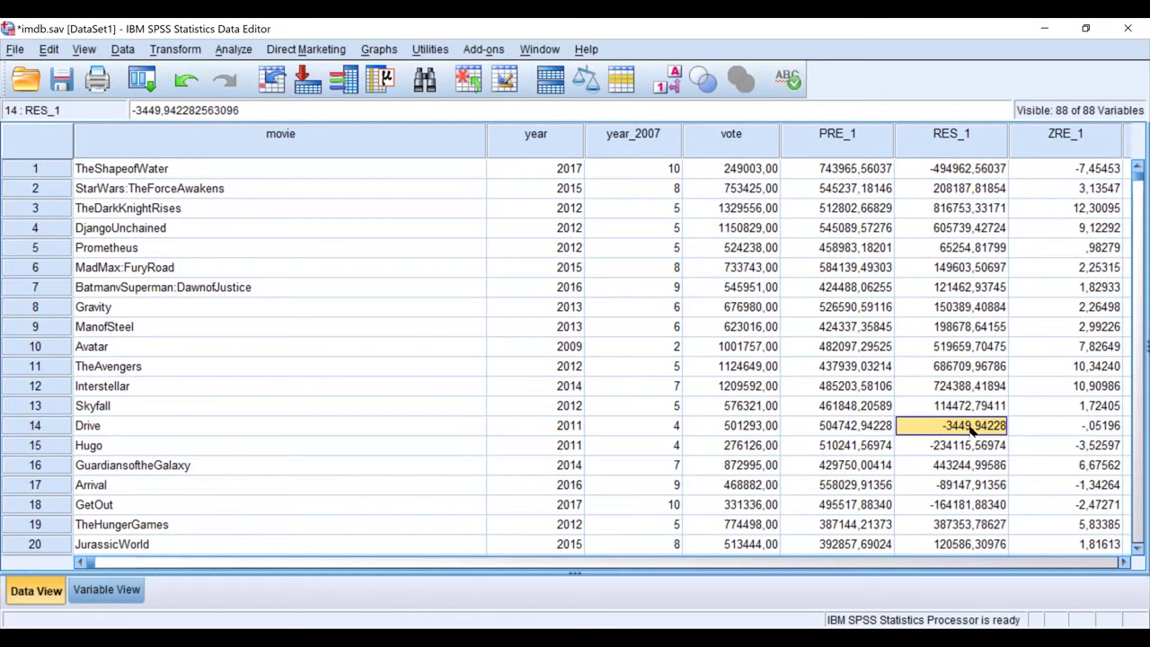
pyautogui.click(745, 429)
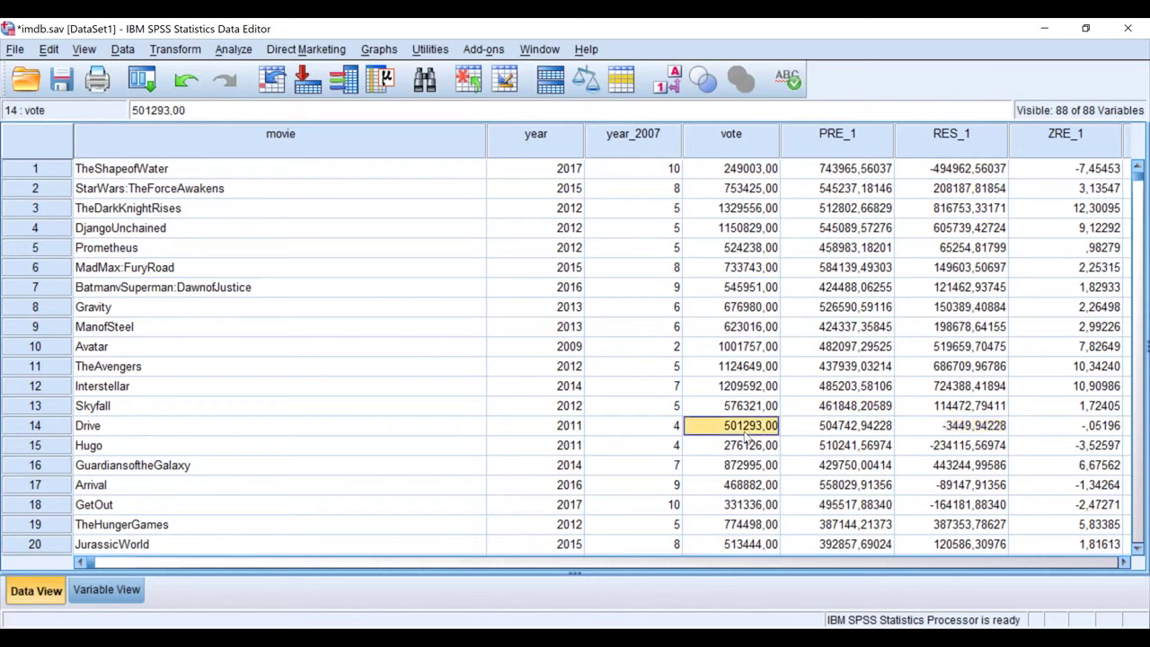
pyautogui.click(844, 429)
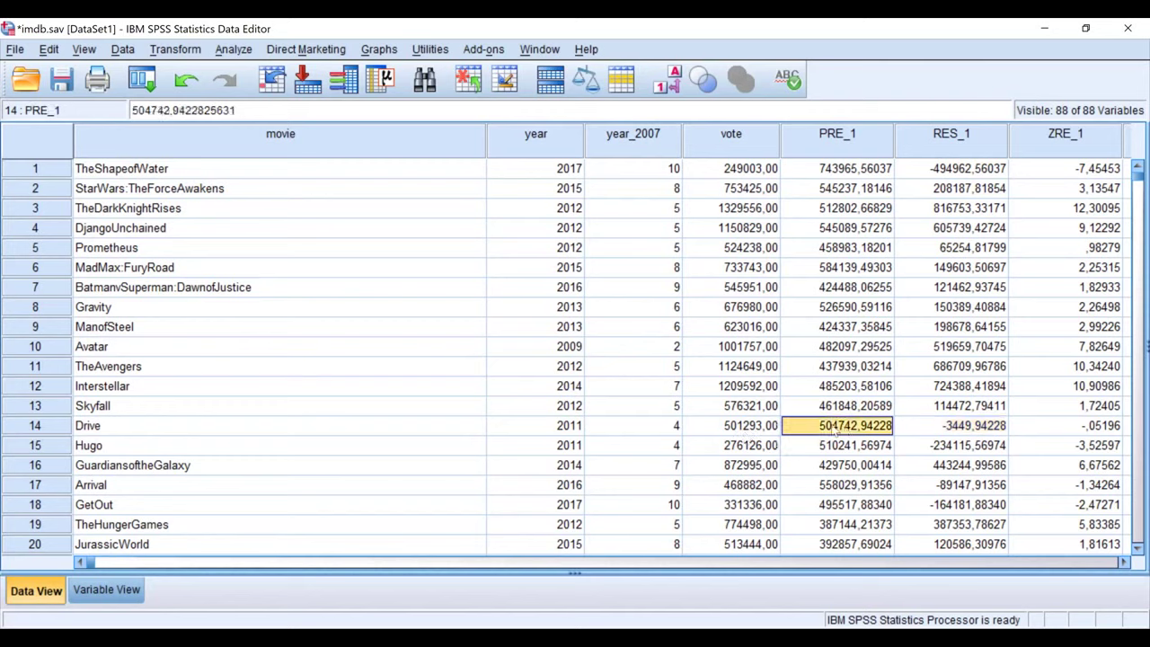
pyautogui.click(753, 430)
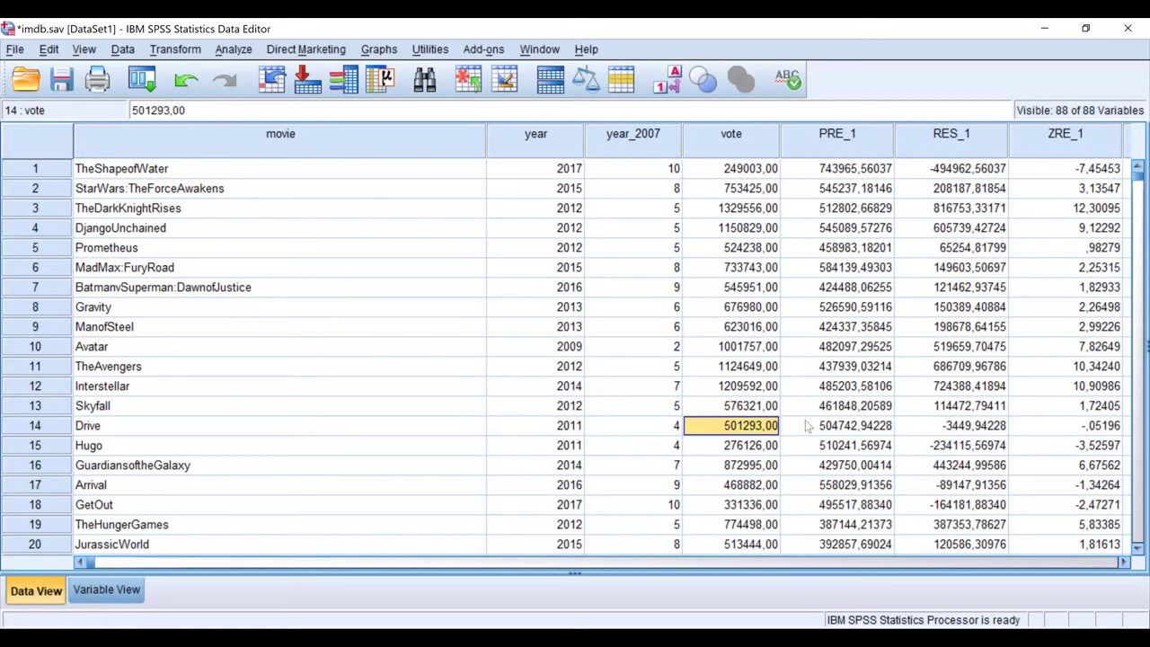
pyautogui.click(952, 435)
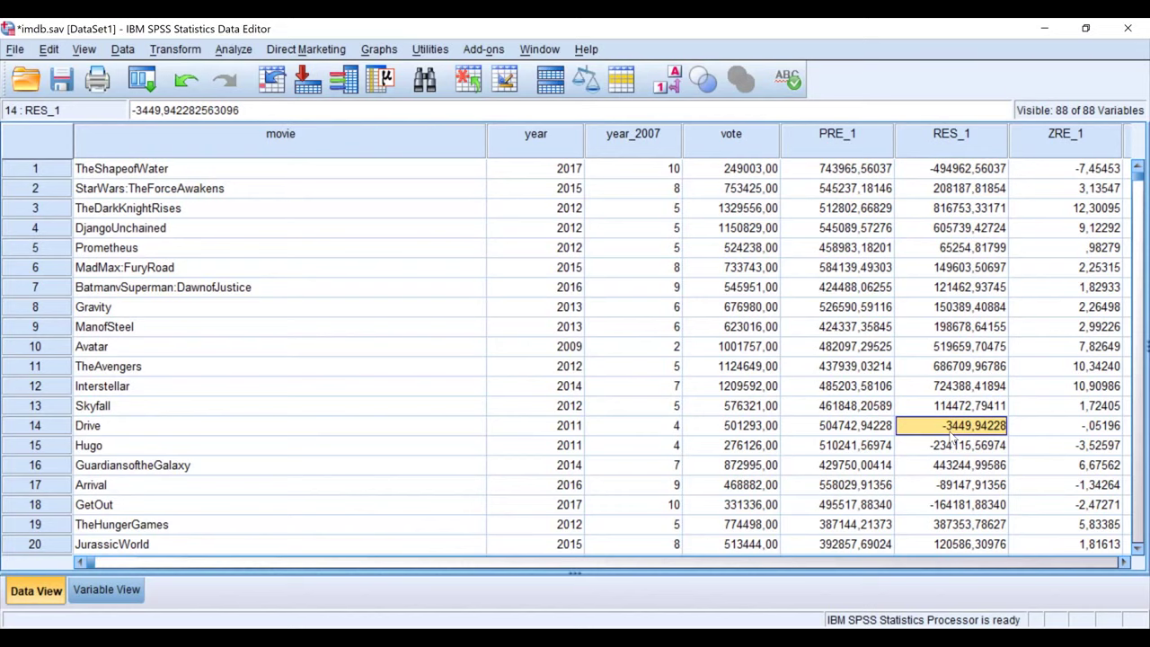
# Step: Look through the residuals of the films down to about row 122, and return to the residual of Drive
pyautogui.scroll(-6, 952, 436)
pyautogui.scroll(-9, 952, 436)
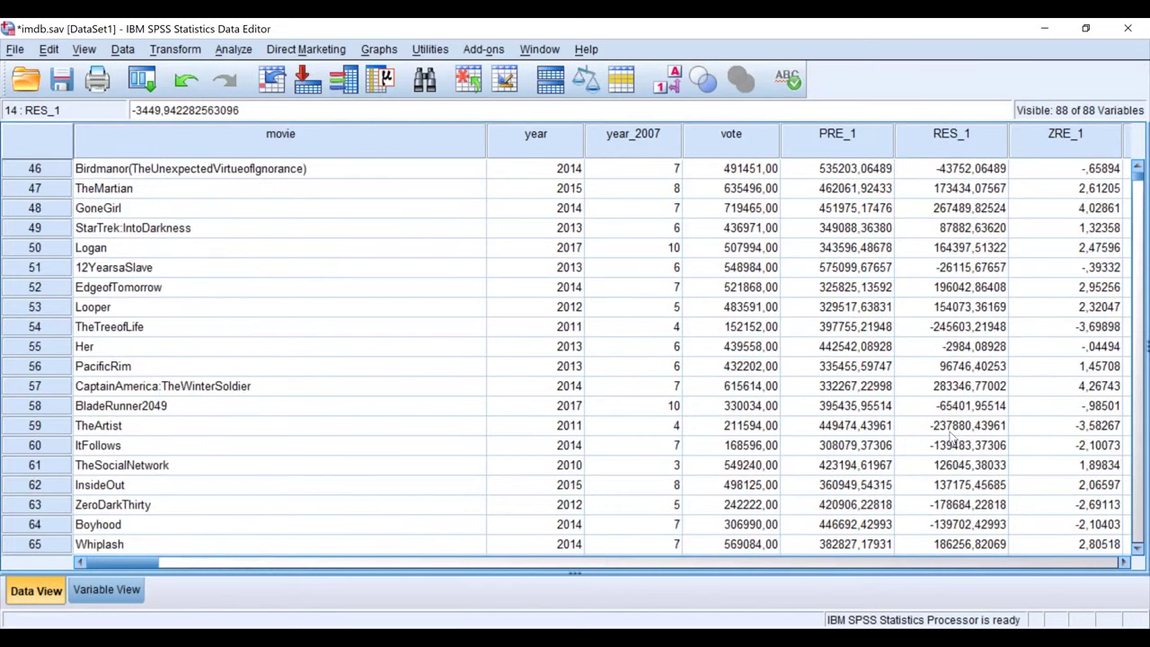
pyautogui.scroll(-5, 952, 435)
pyautogui.scroll(-6, 952, 436)
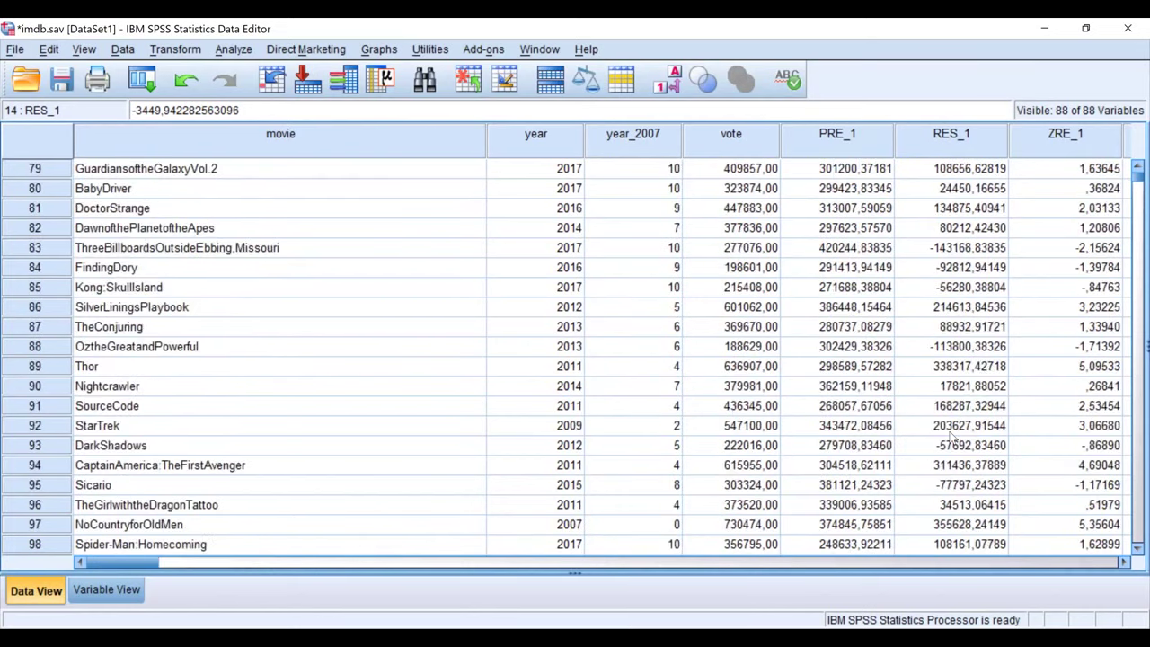
pyautogui.scroll(-2, 952, 435)
pyautogui.scroll(-6, 952, 435)
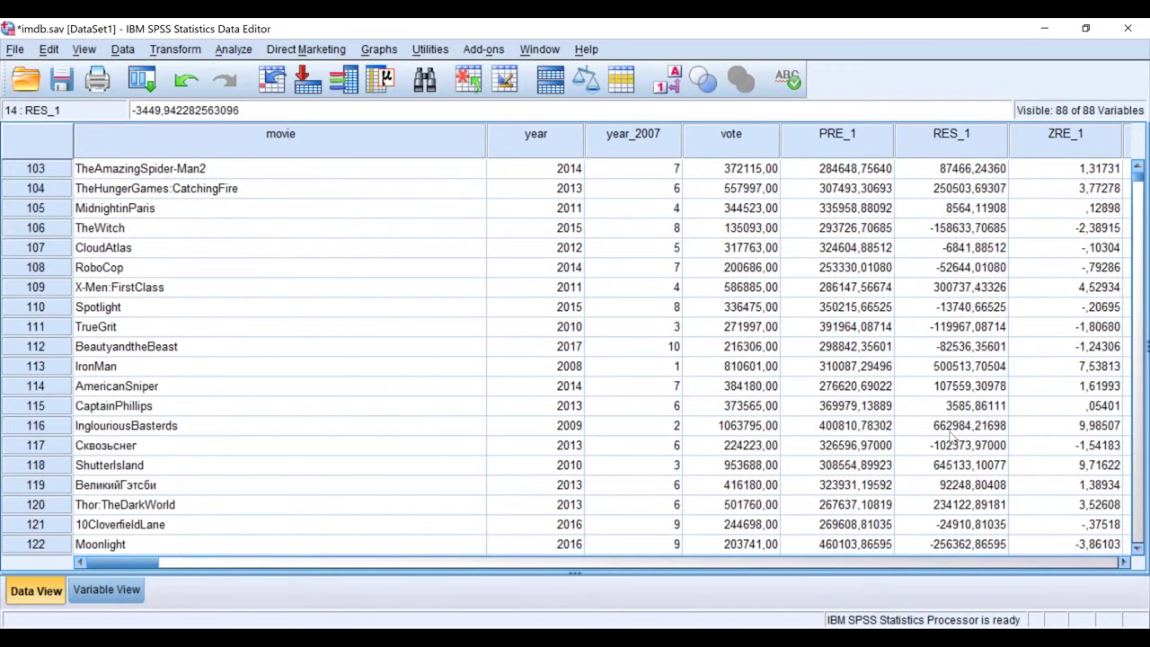
pyautogui.scroll(4, 952, 436)
pyautogui.scroll(7, 952, 436)
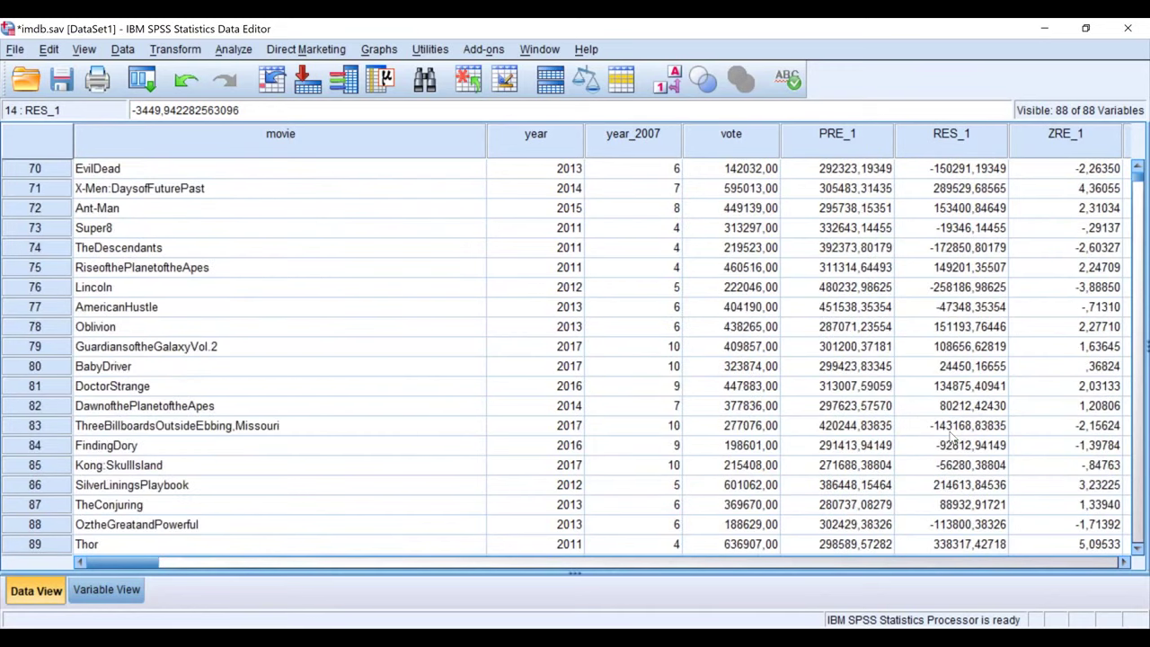
pyautogui.scroll(7, 952, 435)
pyautogui.scroll(11, 952, 435)
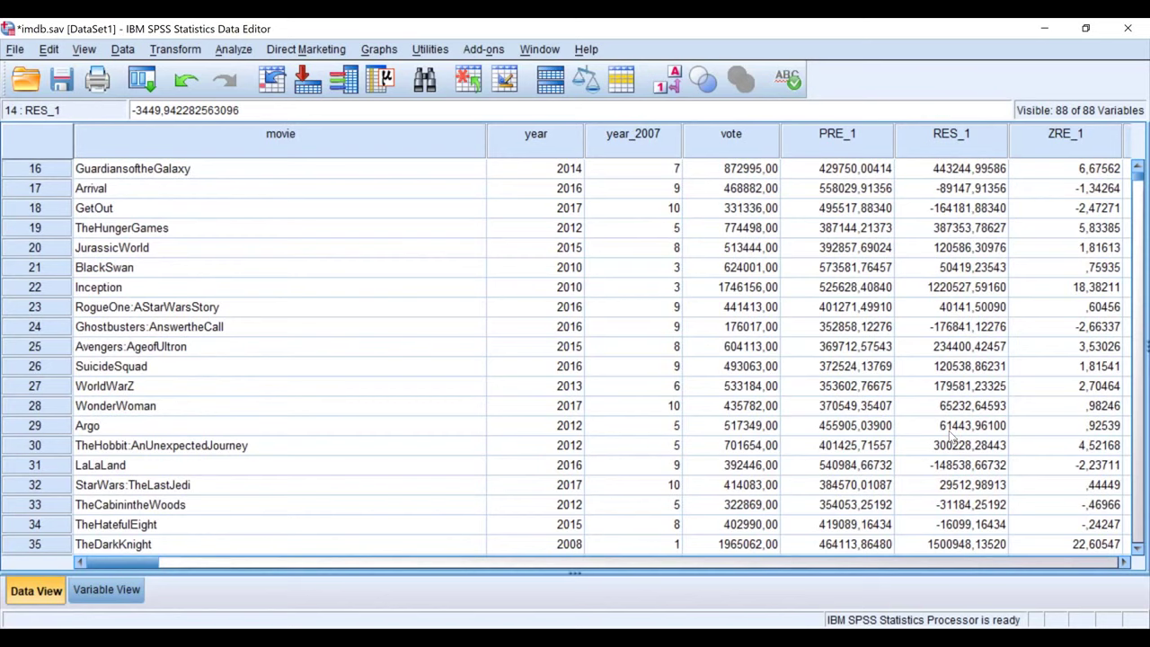
pyautogui.scroll(5, 952, 435)
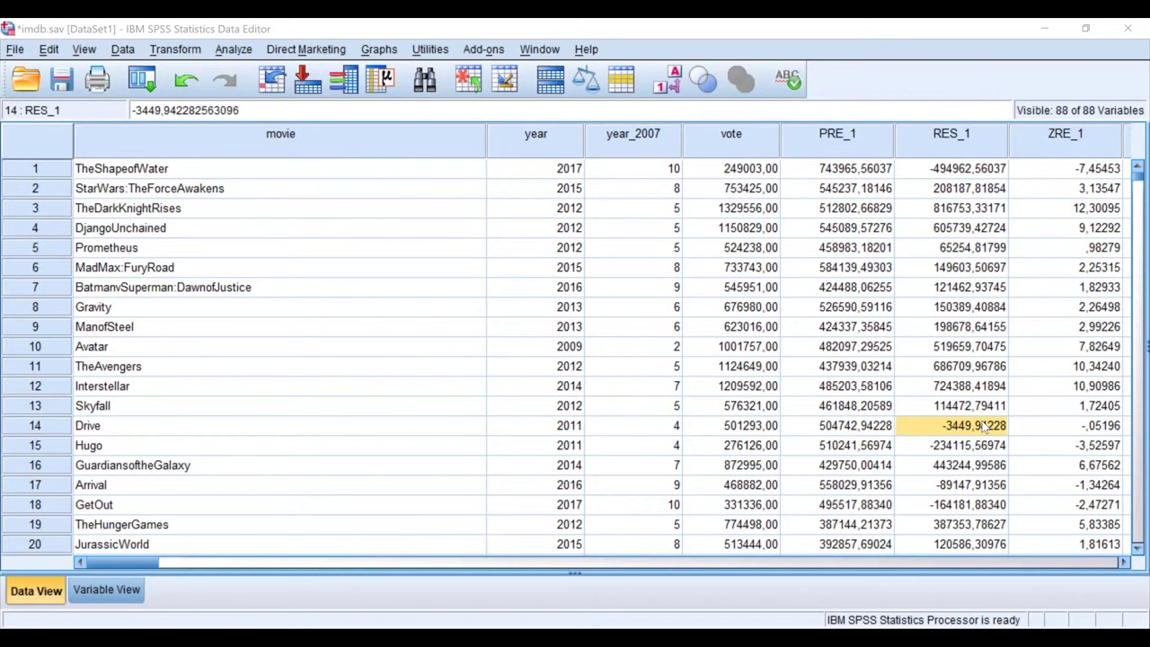
pyautogui.click(987, 425)
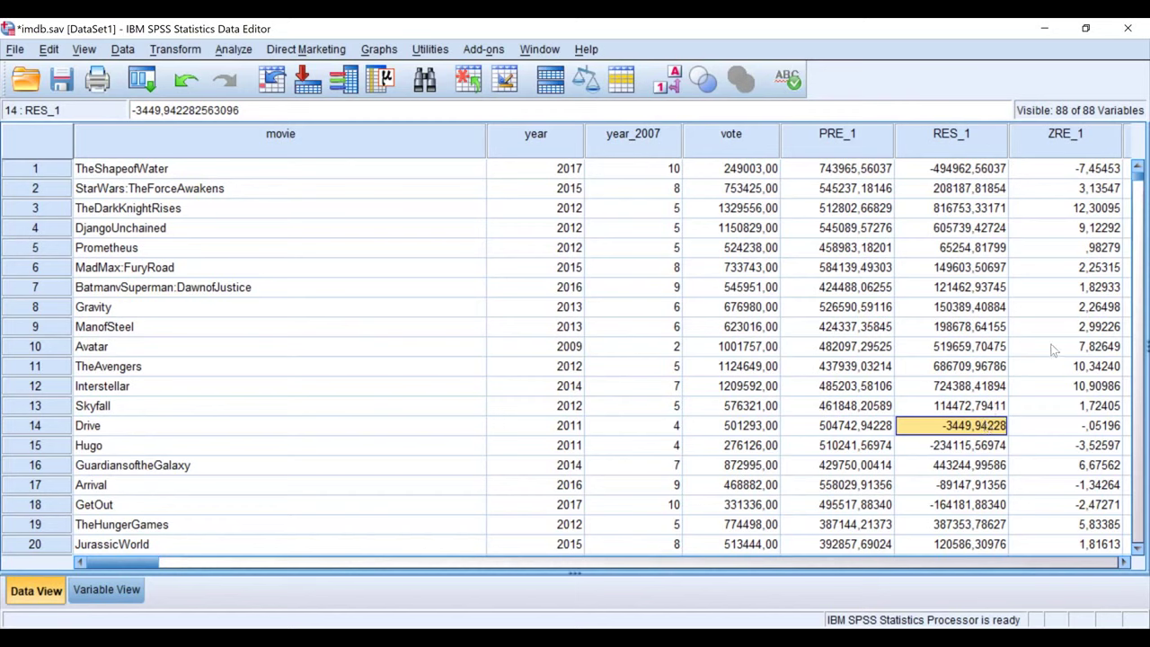
# Step: Examine the standardized residuals in the ZRE_1 column, checking the values for Prometheus, Skyfall and Arrival
pyautogui.click(1044, 138)
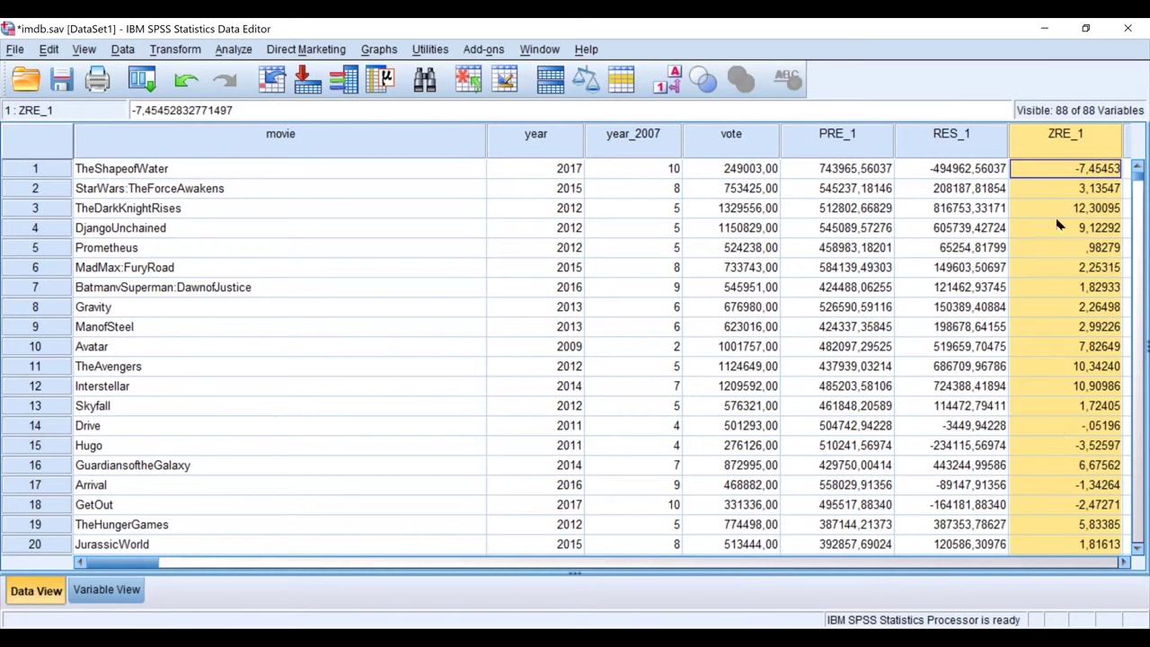
pyautogui.click(1052, 248)
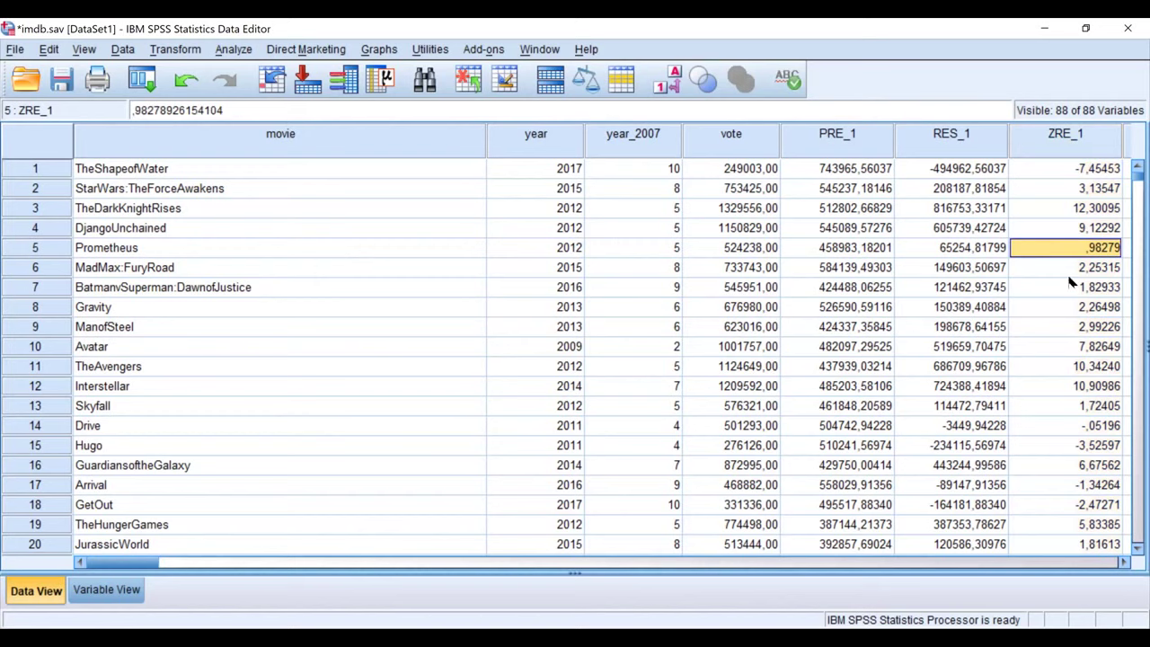
pyautogui.click(1068, 405)
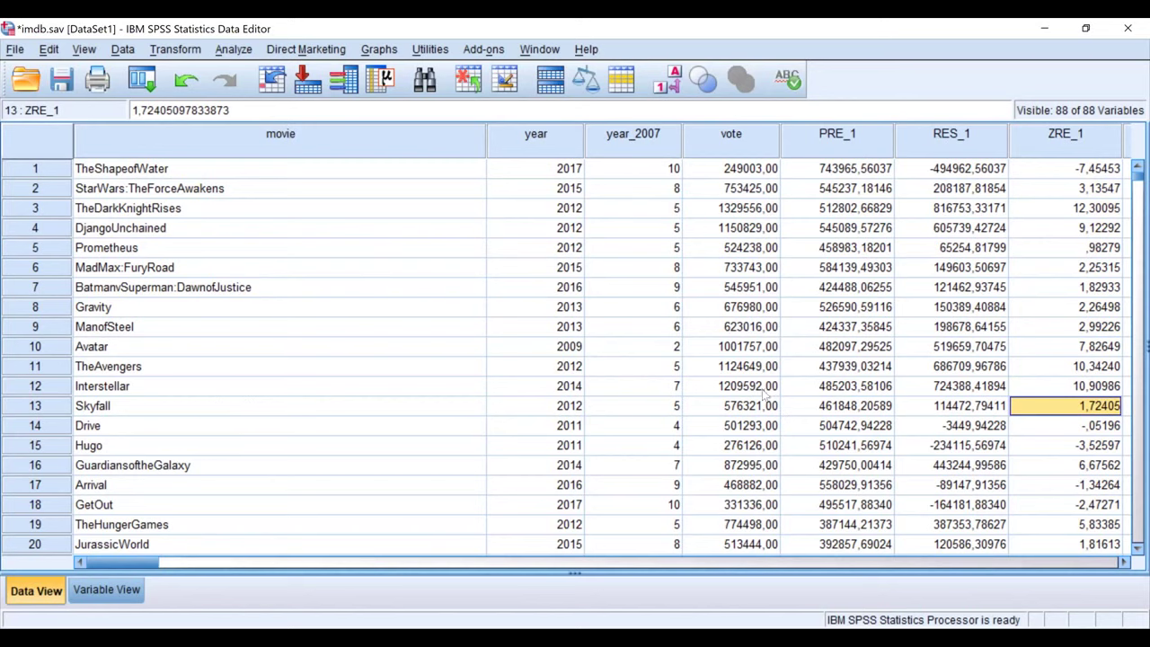
pyautogui.click(1088, 485)
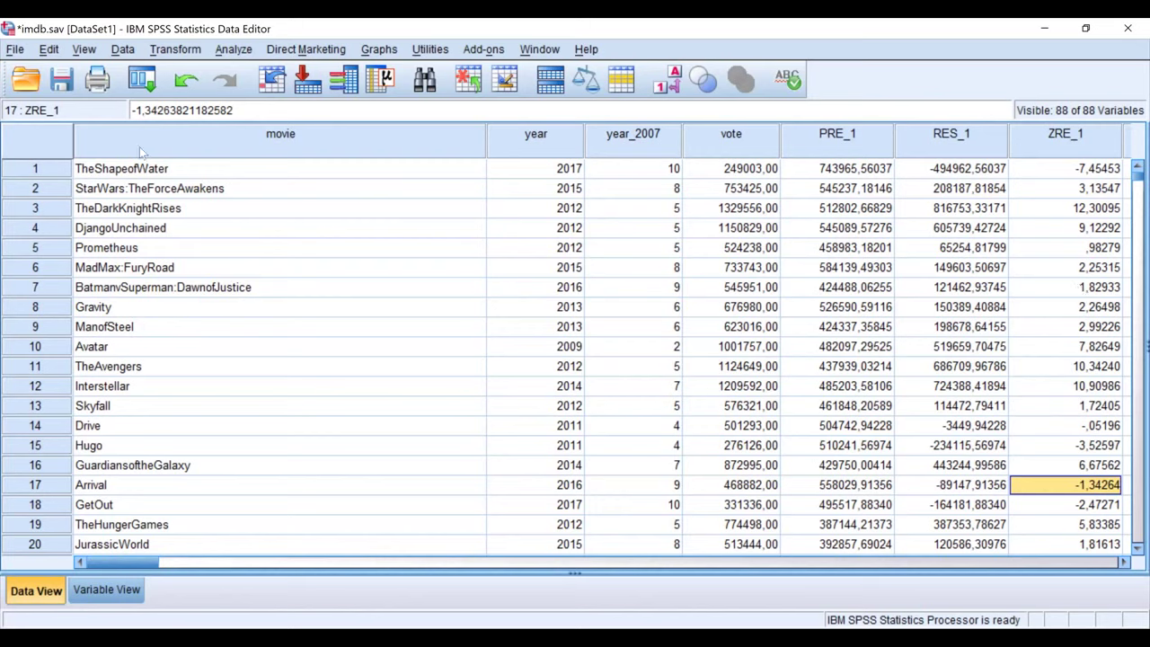
# Step: Run Explore on Standardized Residual [ZRE_1] with a histogram, factor-level boxplots and normality plots with tests
pyautogui.click(236, 49)
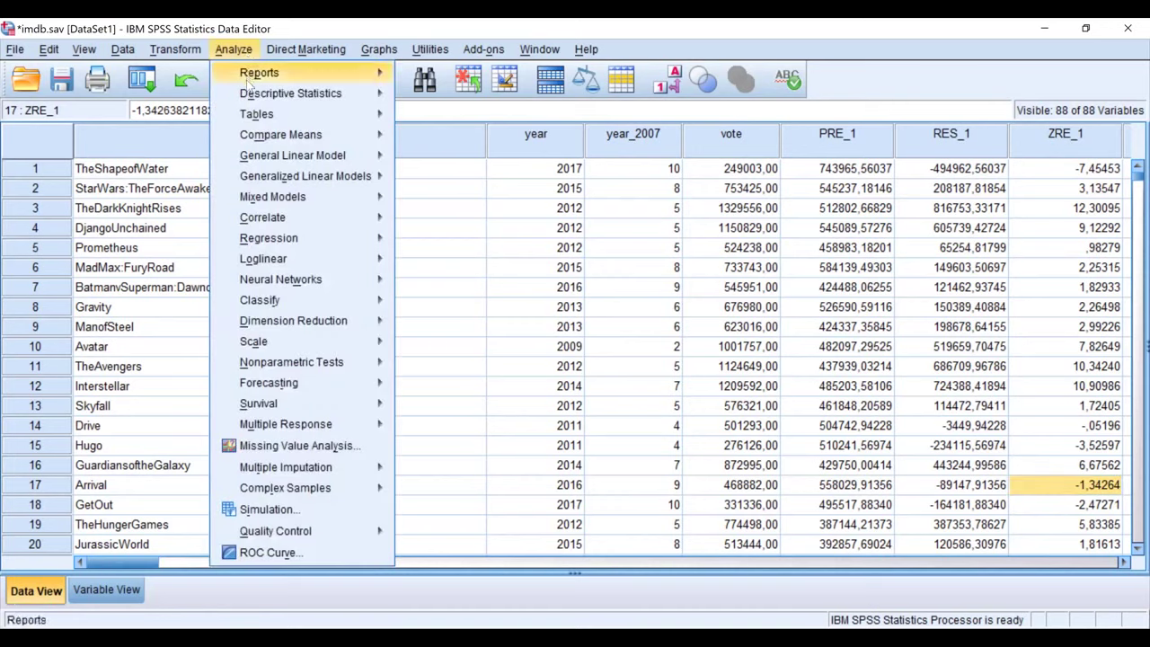
pyautogui.moveTo(248, 79)
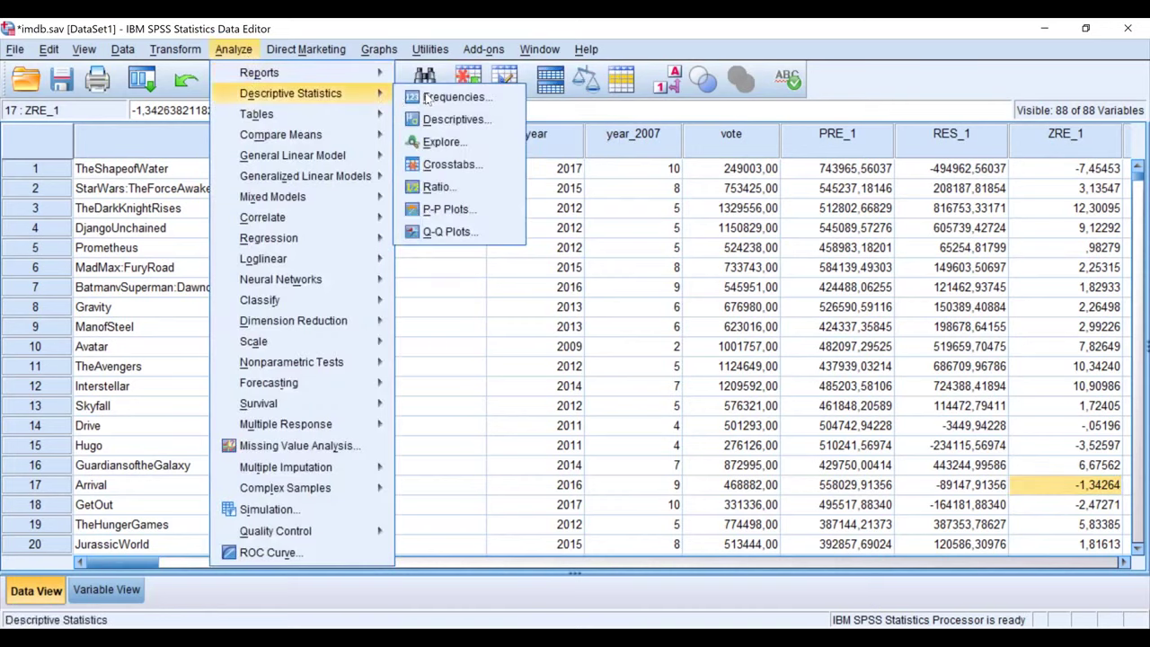
pyautogui.click(442, 145)
pyautogui.click(755, 168)
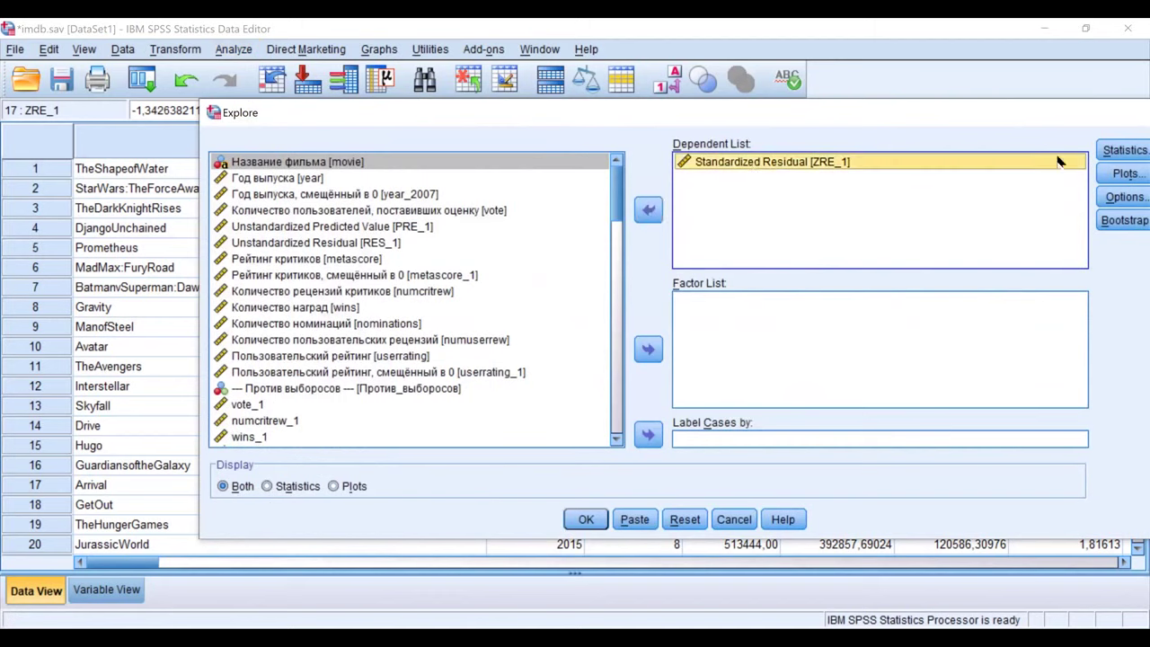
pyautogui.click(1126, 174)
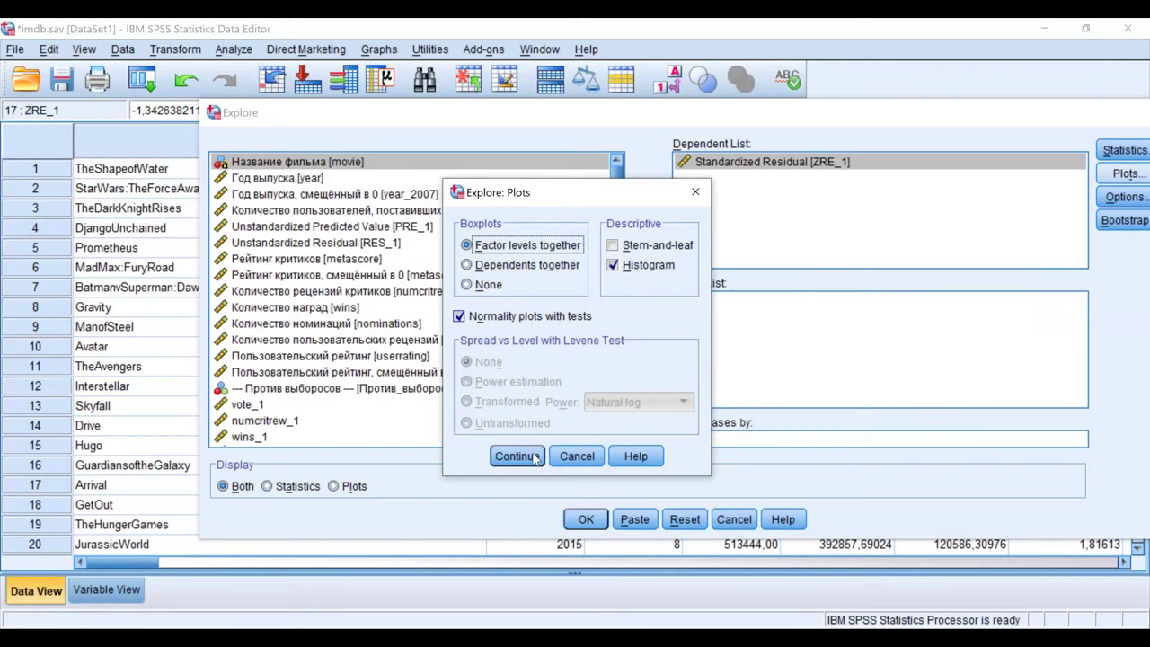
pyautogui.press('Return')
pyautogui.click(586, 520)
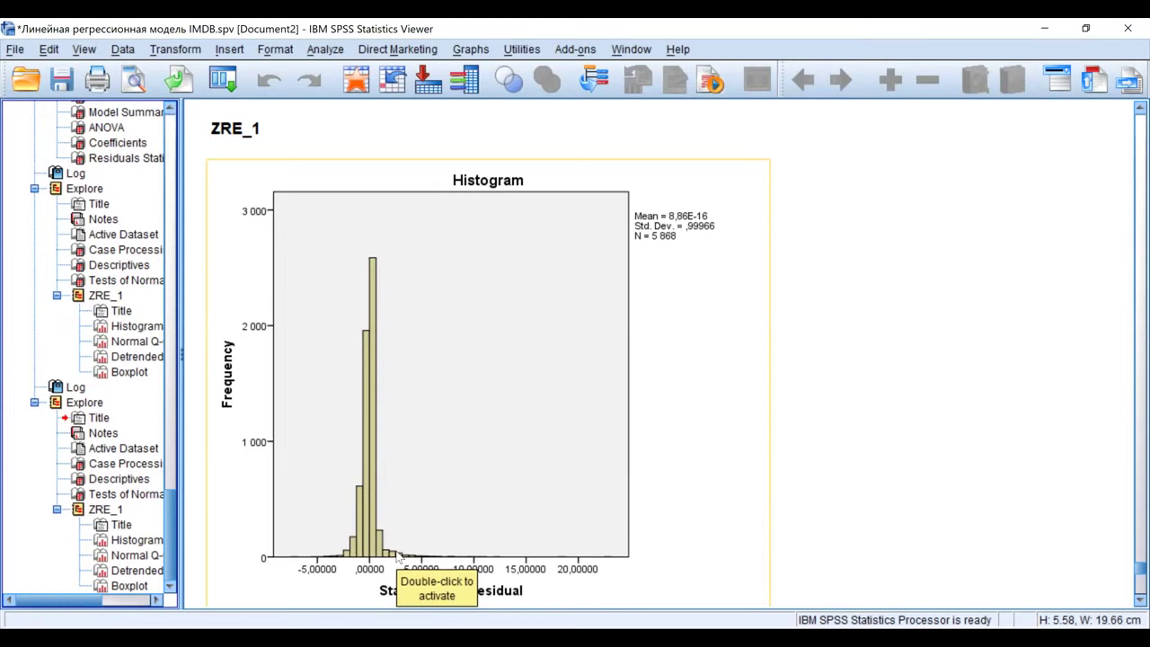
# Step: Look through the histogram, normal and detrended Q-Q plots and boxplot of the standardized residuals
pyautogui.scroll(-3, 398, 557)
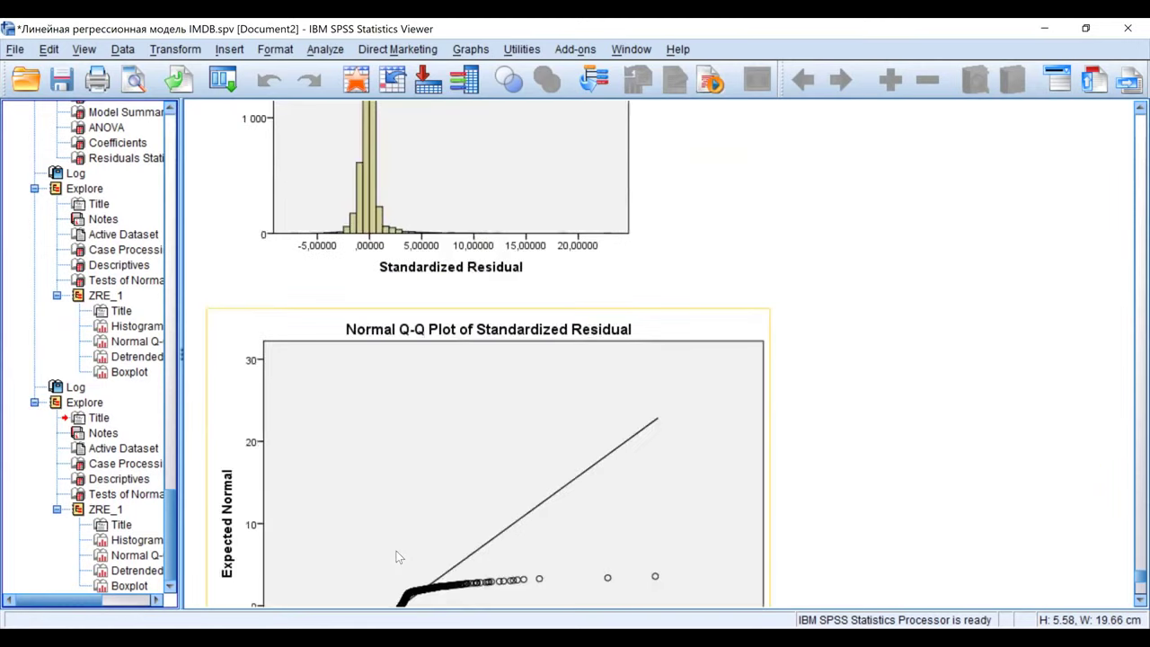
pyautogui.scroll(-3, 398, 557)
pyautogui.scroll(-4, 398, 556)
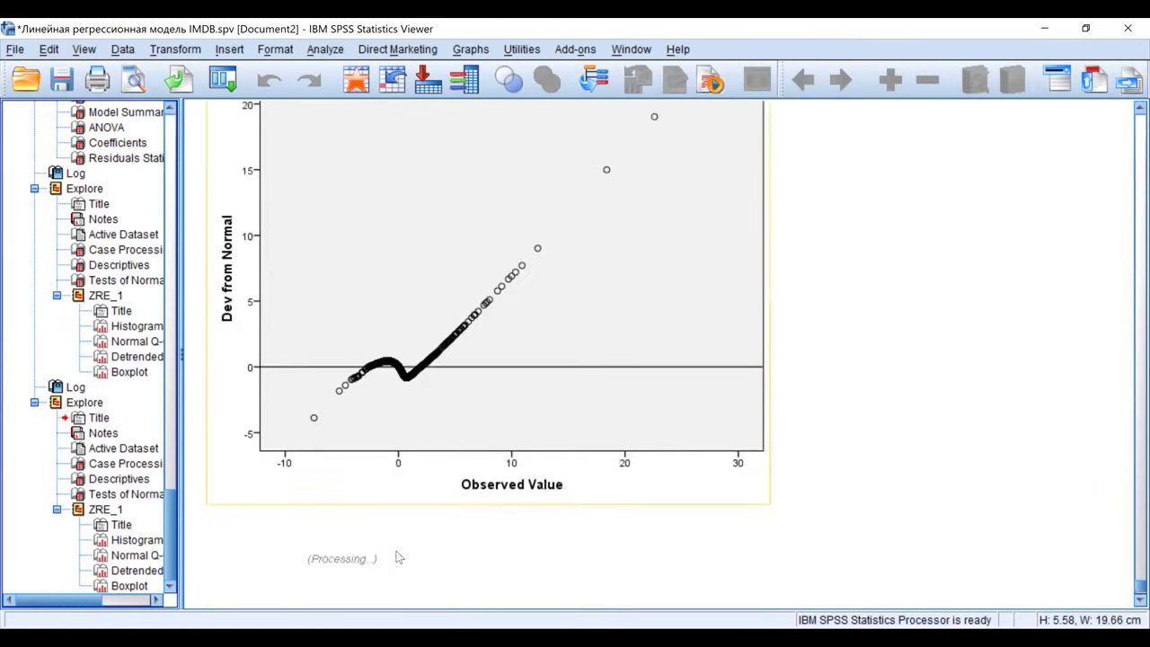
pyautogui.scroll(-3, 399, 558)
pyautogui.scroll(-2, 397, 557)
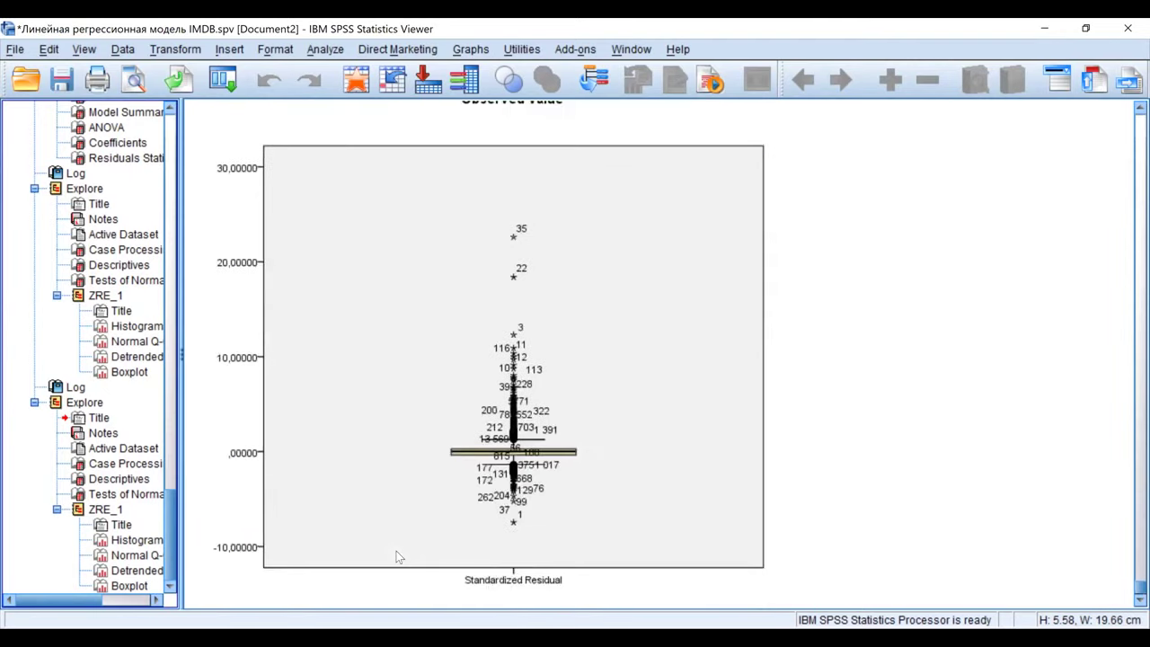
pyautogui.scroll(6, 397, 555)
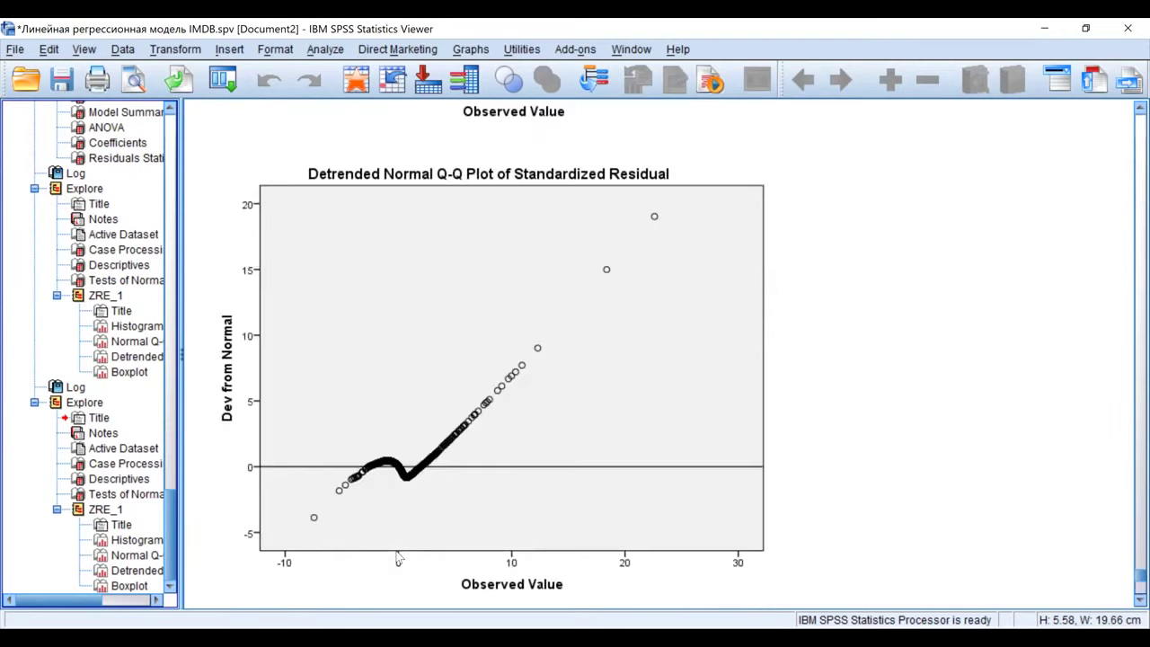
pyautogui.scroll(3, 399, 558)
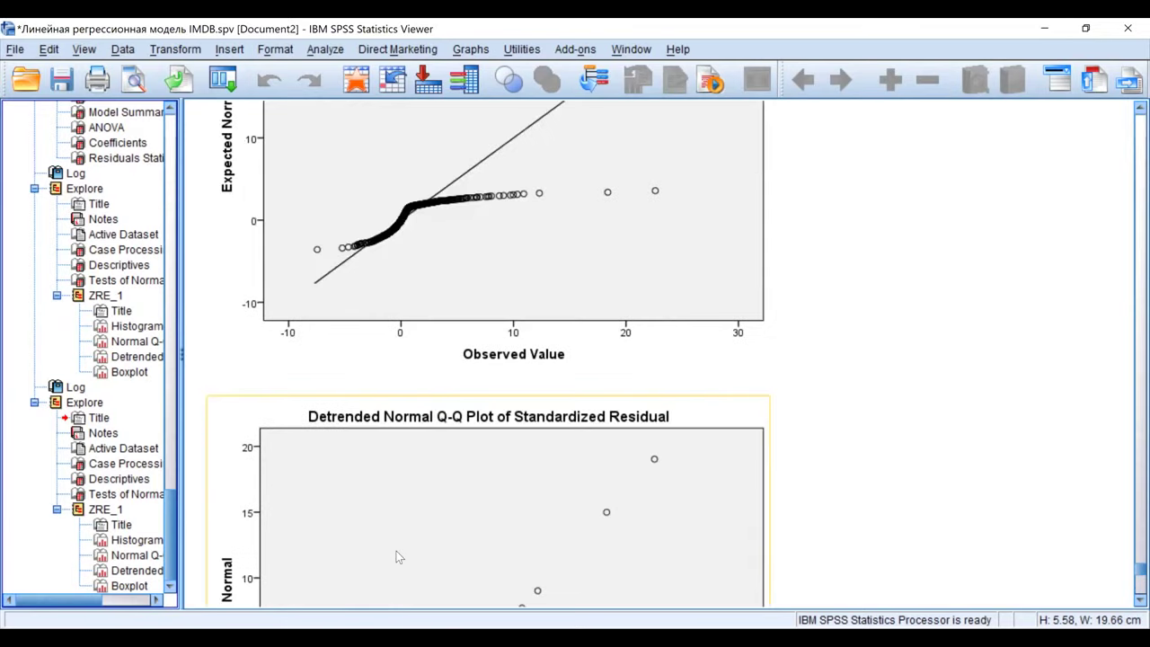
pyautogui.scroll(-3, 398, 556)
pyautogui.scroll(-2, 398, 557)
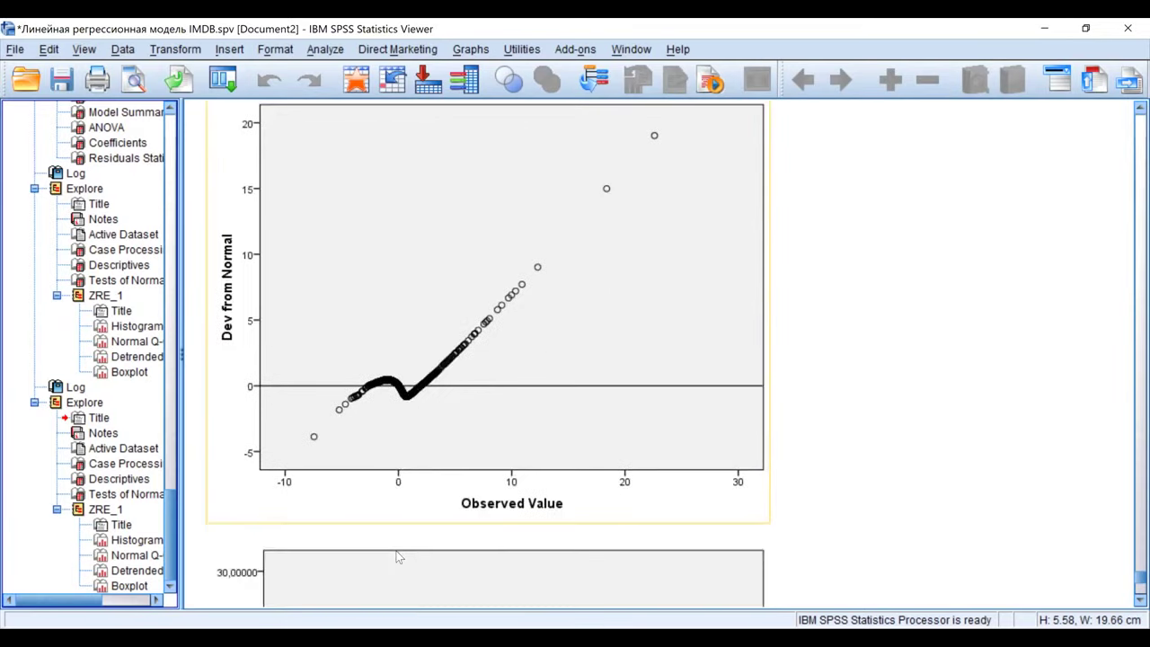
# Step: Check the Kolmogorov-Smirnov significance for ZRE_1 in the Tests of Normality table
pyautogui.scroll(7, 398, 556)
pyautogui.scroll(6, 397, 555)
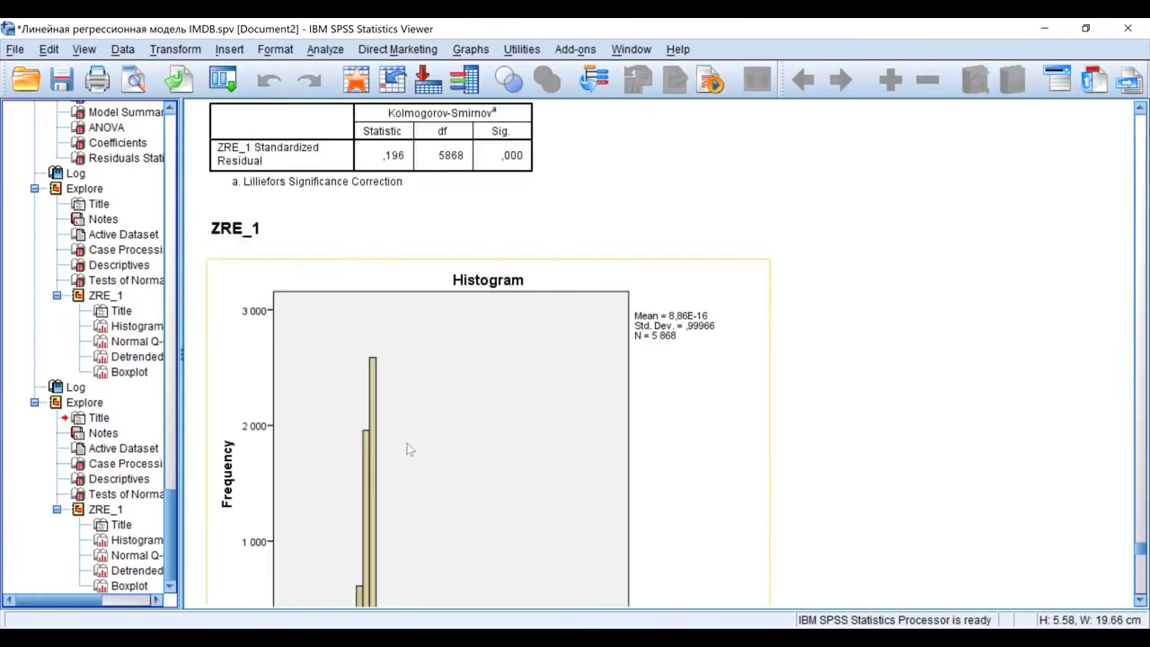
pyautogui.scroll(2, 409, 440)
pyautogui.click(293, 264)
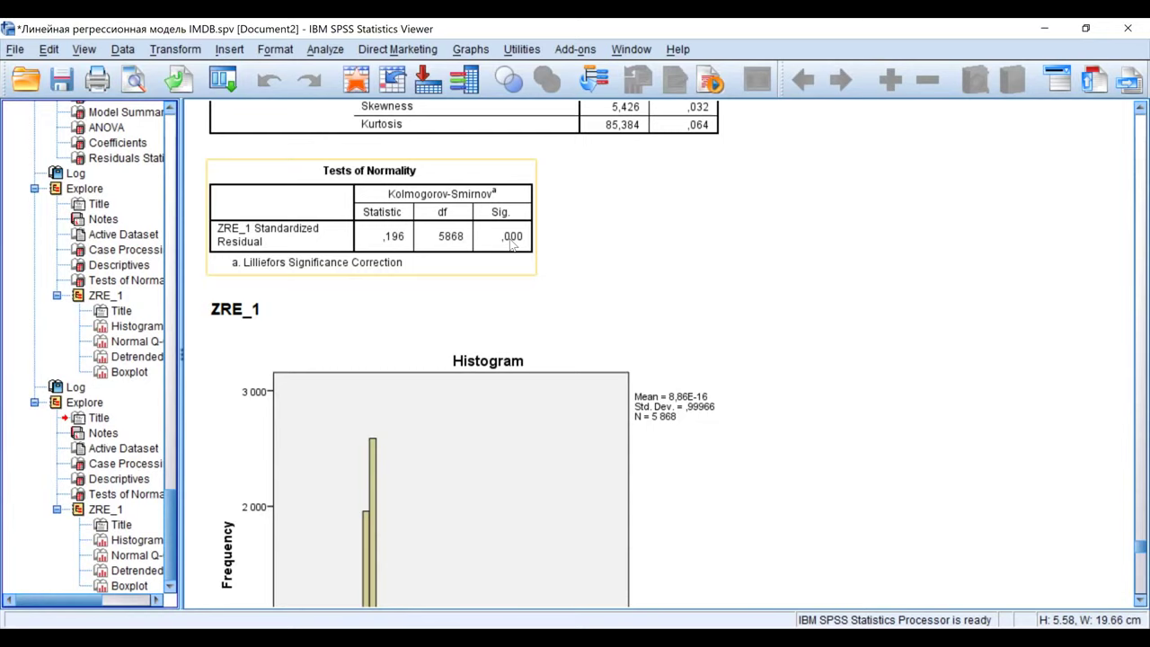
# Step: Review the standardized residual plots from the histogram to the boxplot, and examine the outlying cases in the boxplot
pyautogui.scroll(-3, 509, 244)
pyautogui.scroll(-3, 509, 243)
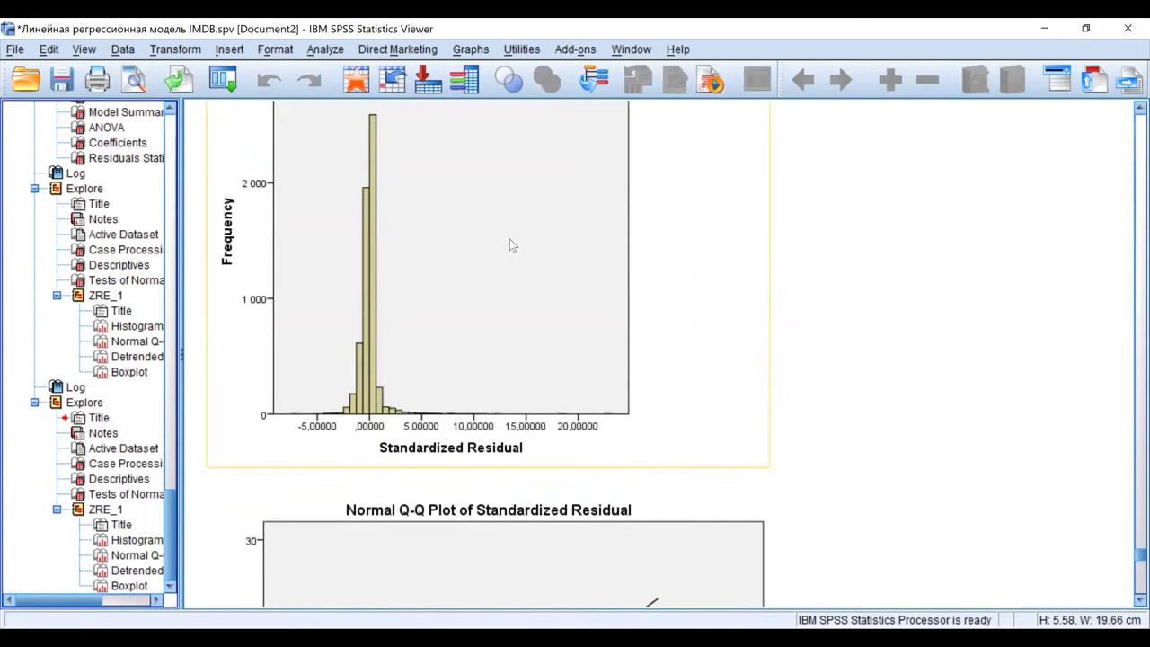
pyautogui.scroll(-8, 509, 243)
pyautogui.scroll(-12, 509, 236)
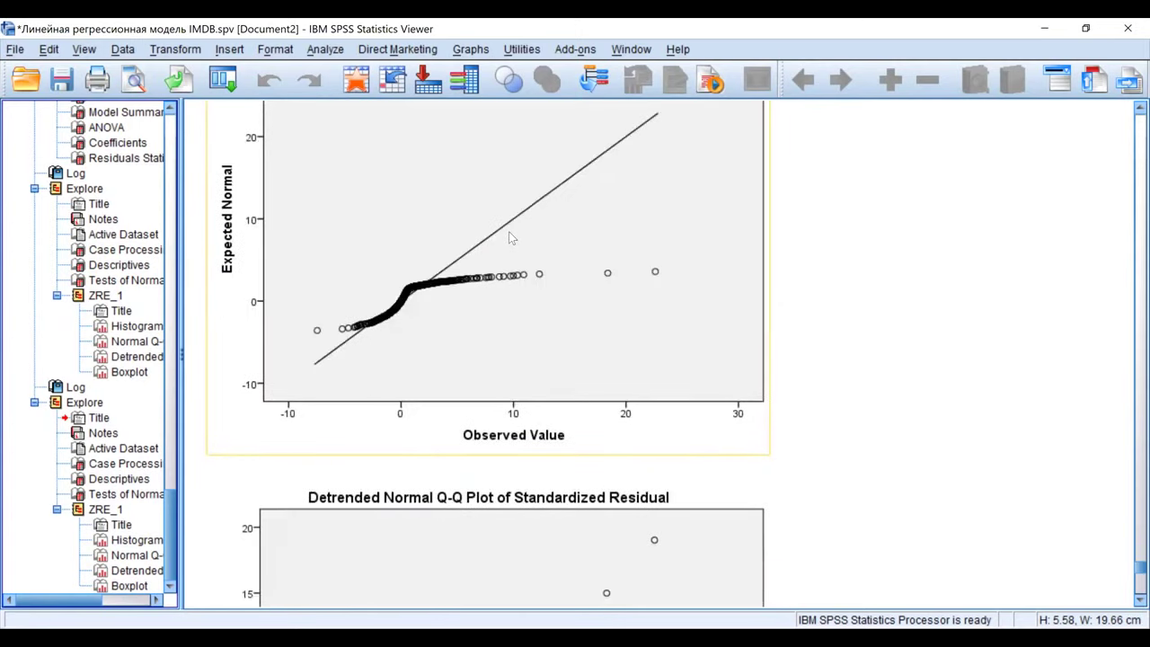
pyautogui.scroll(-3, 508, 237)
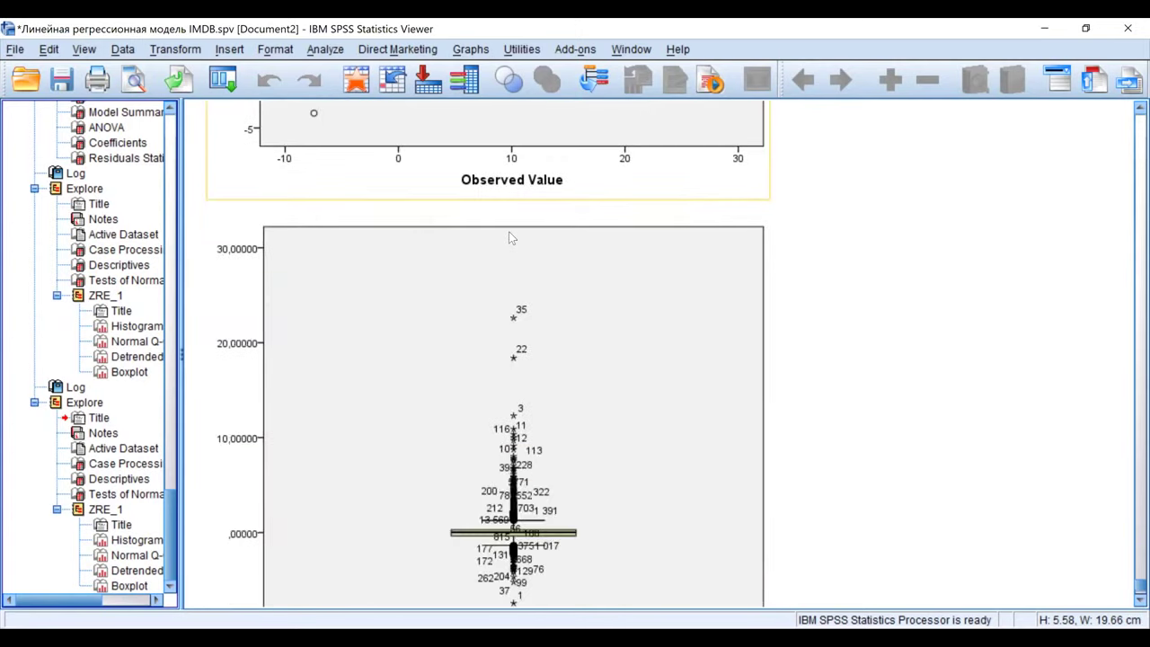
pyautogui.click(508, 231)
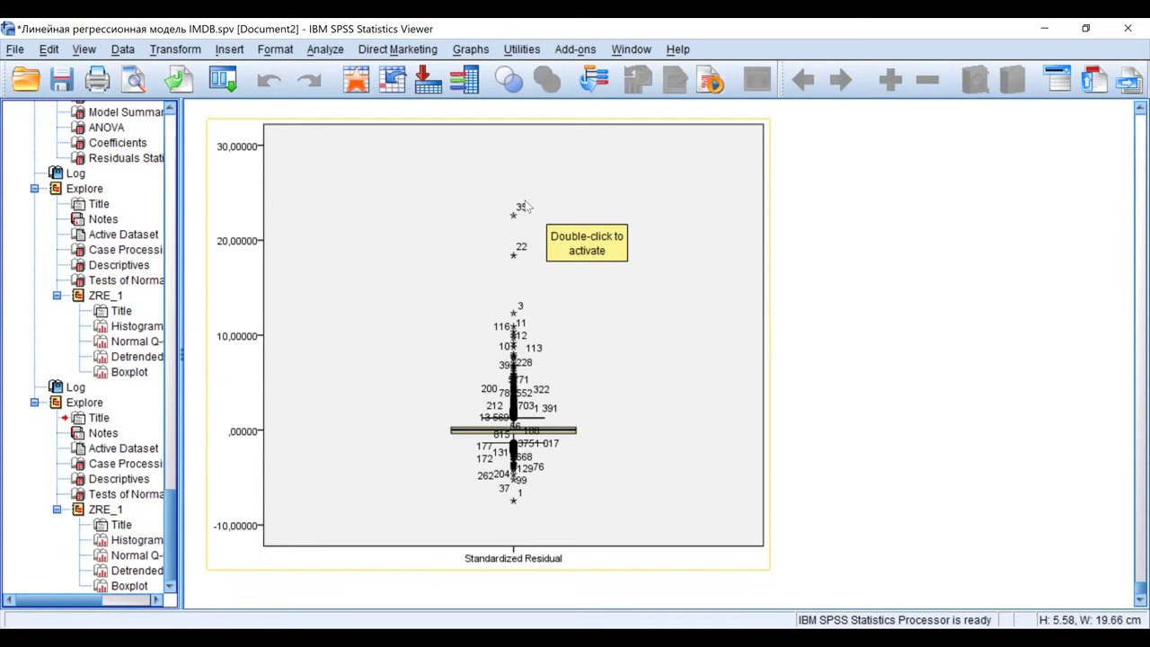
# Step: In the Data Editor, inspect outlier TheDarkKnight in row 35 and compare it with the ZRE_1 values in rows 32 to 34
pyautogui.hotkey('alt', 'Tab')
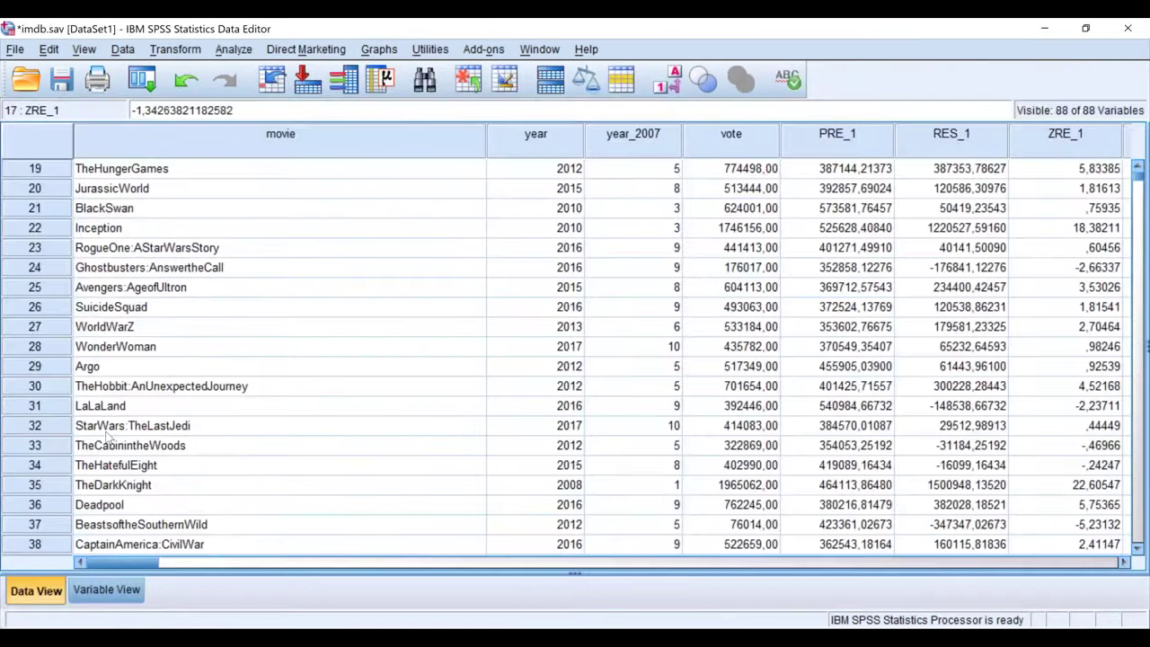
pyautogui.click(34, 484)
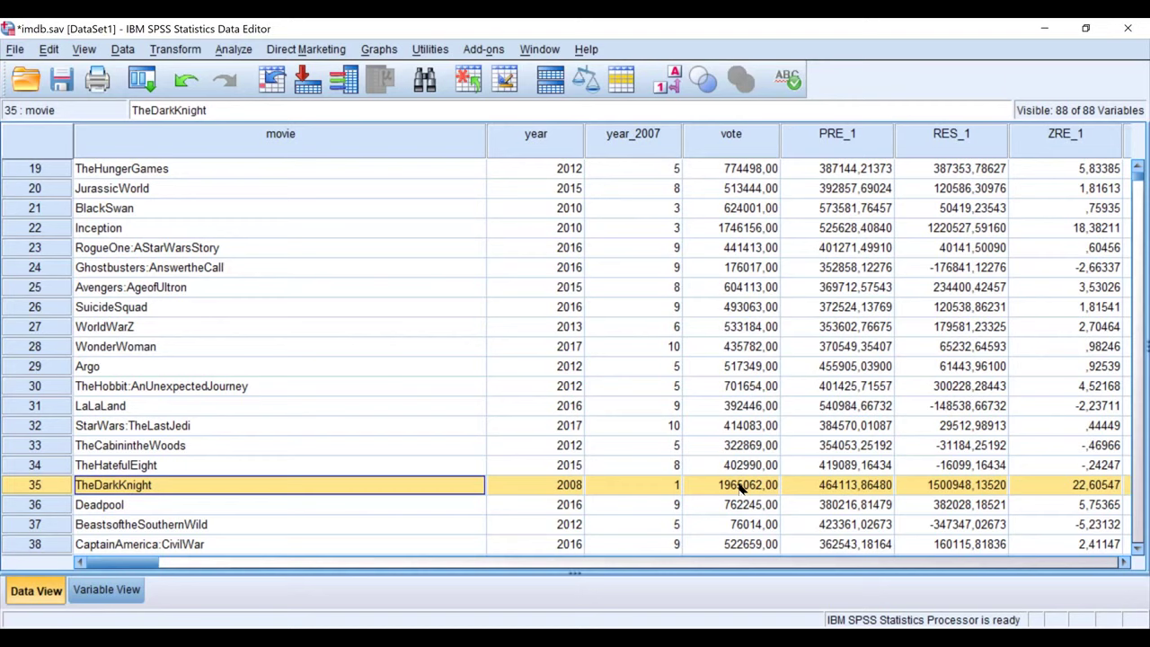
pyautogui.click(1111, 425)
pyautogui.keyDown('shift'); pyautogui.click(1112, 464); pyautogui.keyUp('shift')
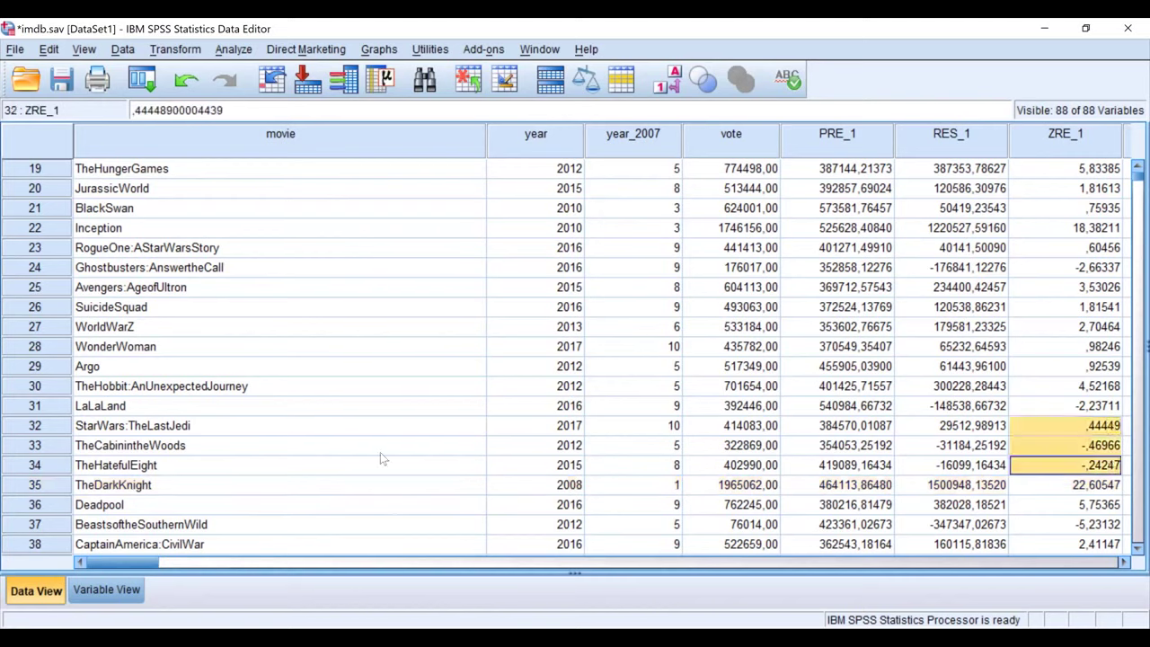
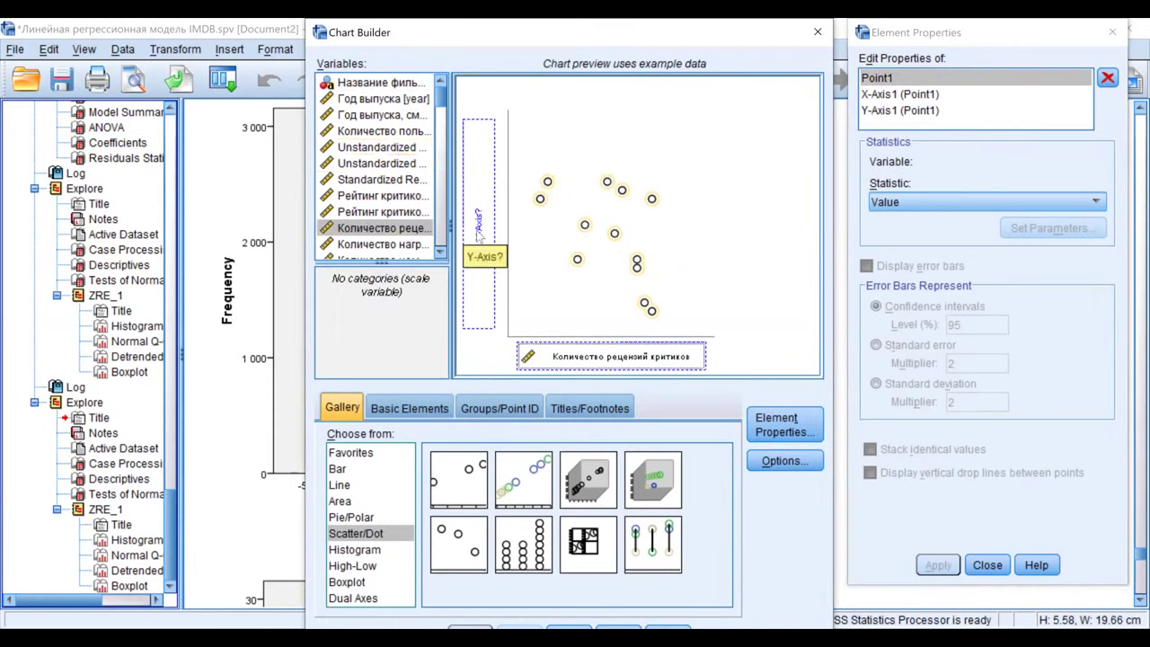
# Step: Assign Standardized Residual to the Y axis of the scatterplot against the number of critic reviews
pyautogui.moveTo(478, 236); pyautogui.dragTo(489, 56)
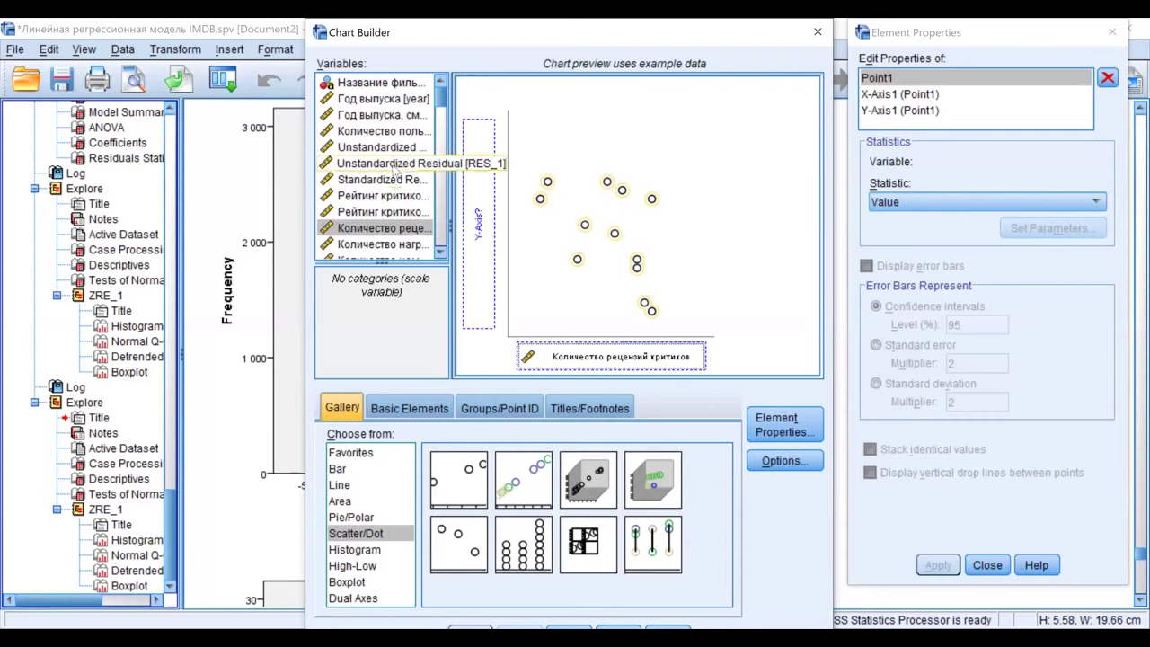
pyautogui.click(393, 180)
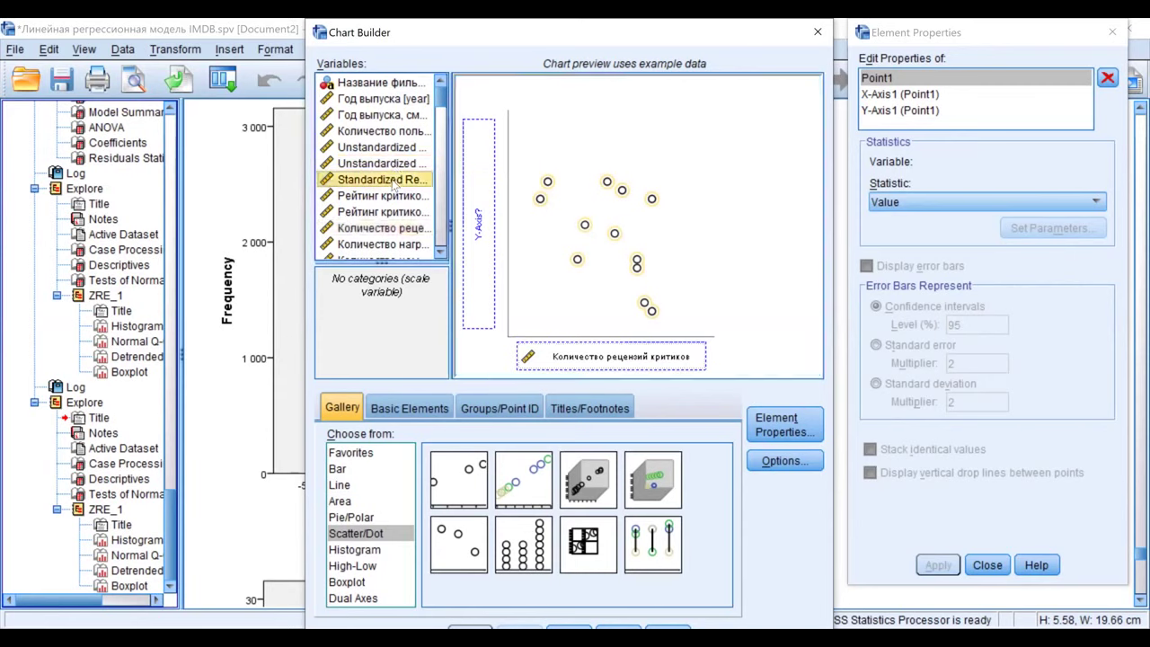
pyautogui.moveTo(392, 180); pyautogui.dragTo(490, 201)
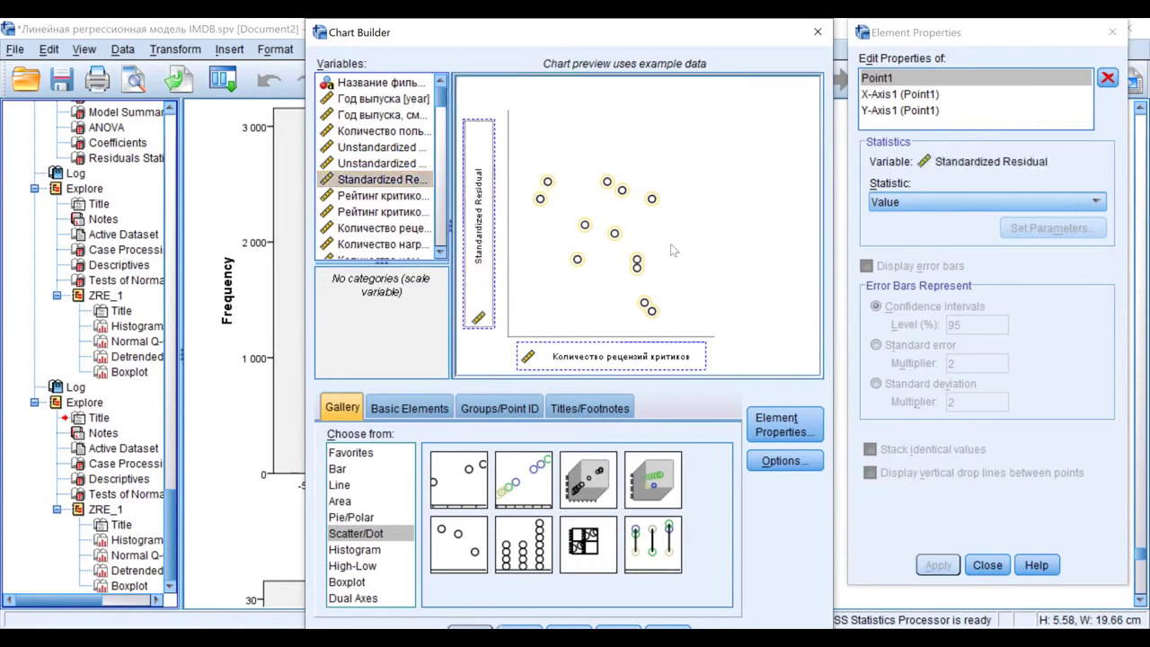
# Step: Plot the mean standardized residual with error bars showing standard deviation with multiplier 1, and generate the chart
pyautogui.click(906, 207)
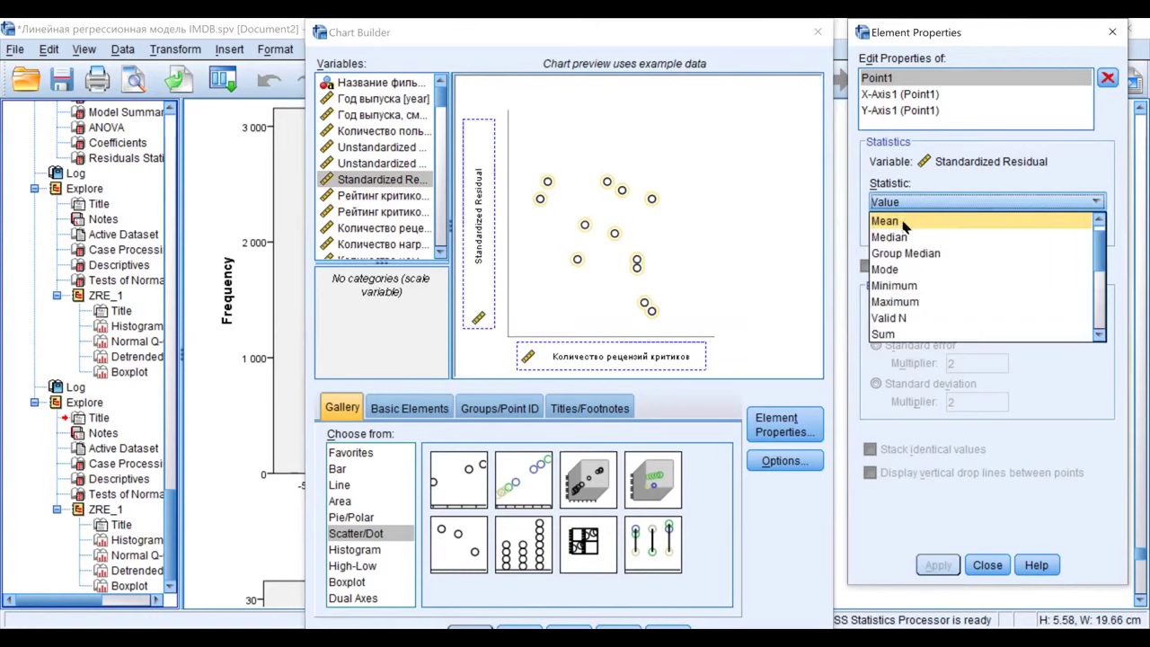
pyautogui.click(905, 223)
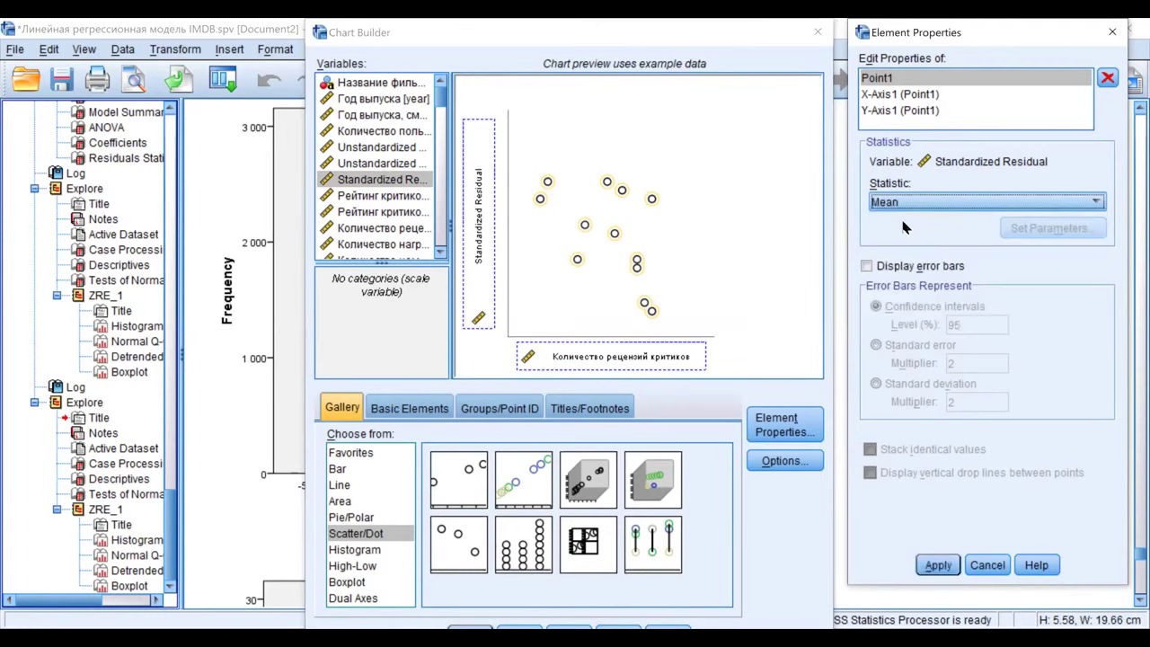
pyautogui.click(865, 267)
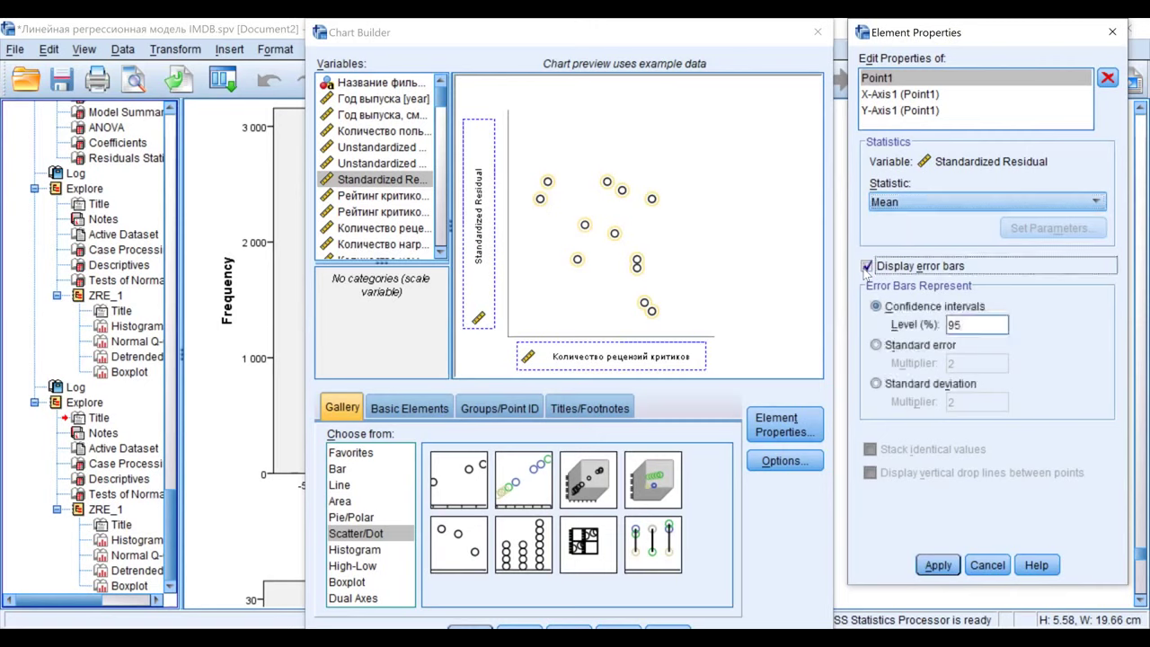
pyautogui.click(881, 384)
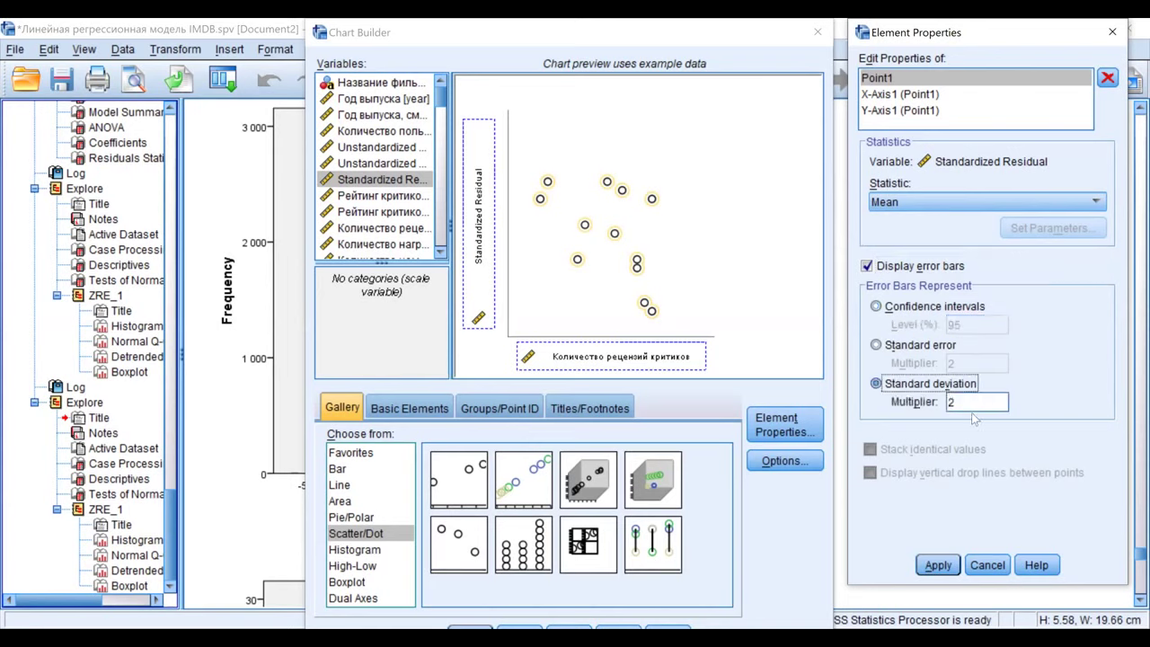
pyautogui.click(946, 402)
pyautogui.doubleClick(950, 402)
pyautogui.write('1')
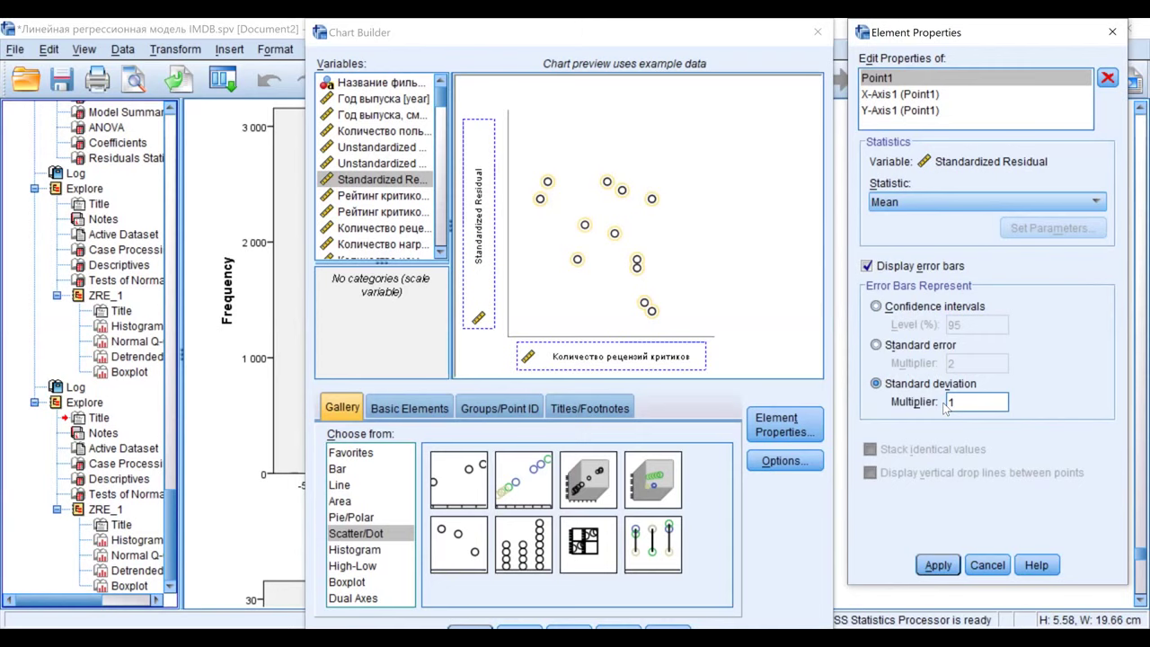
pyautogui.press('Return')
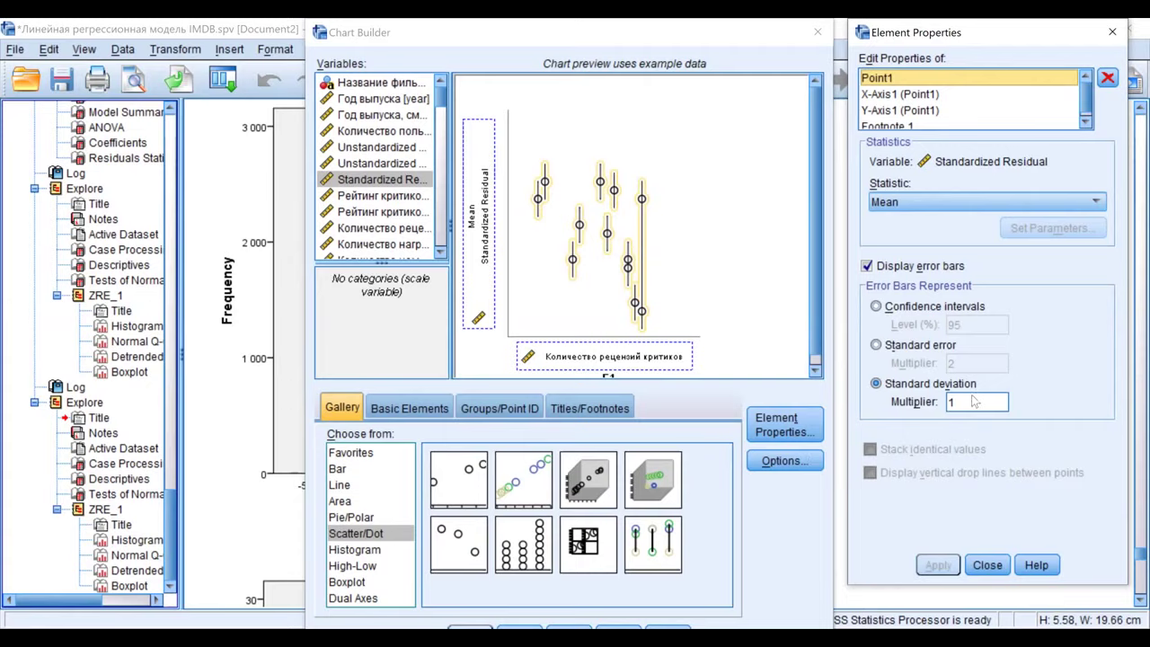
pyautogui.press('Return')
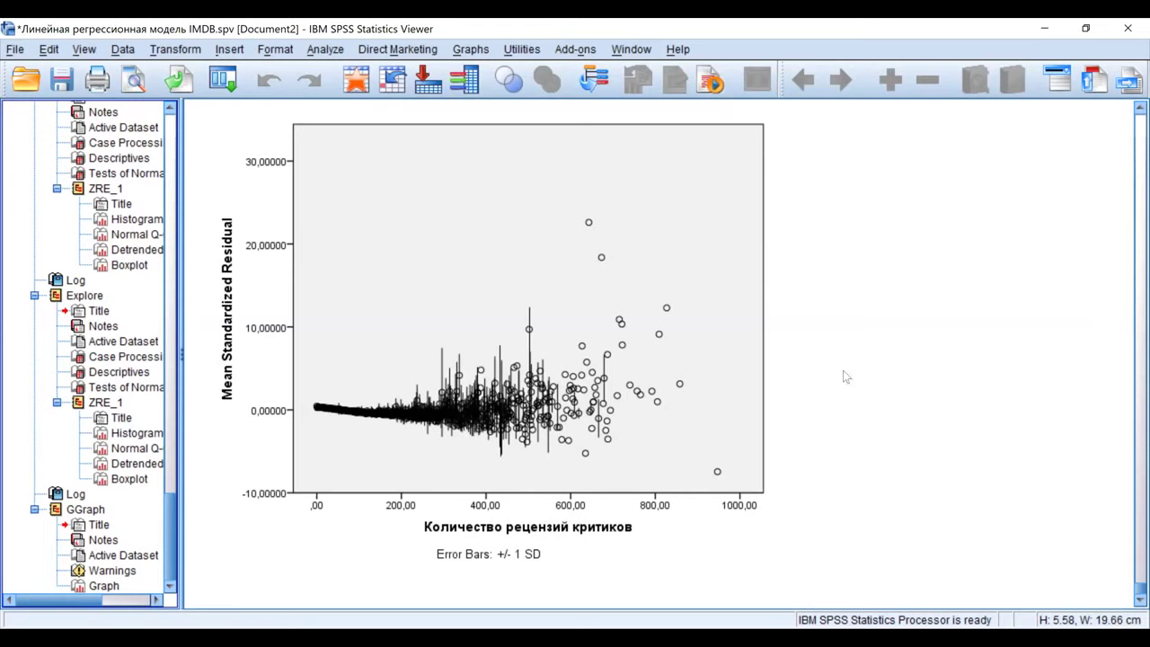
# Step: Set up a linear regression with Standardized Residual [ZRE_1] replacing vote as the dependent variable, keeping the same four predictors
pyautogui.click(324, 51)
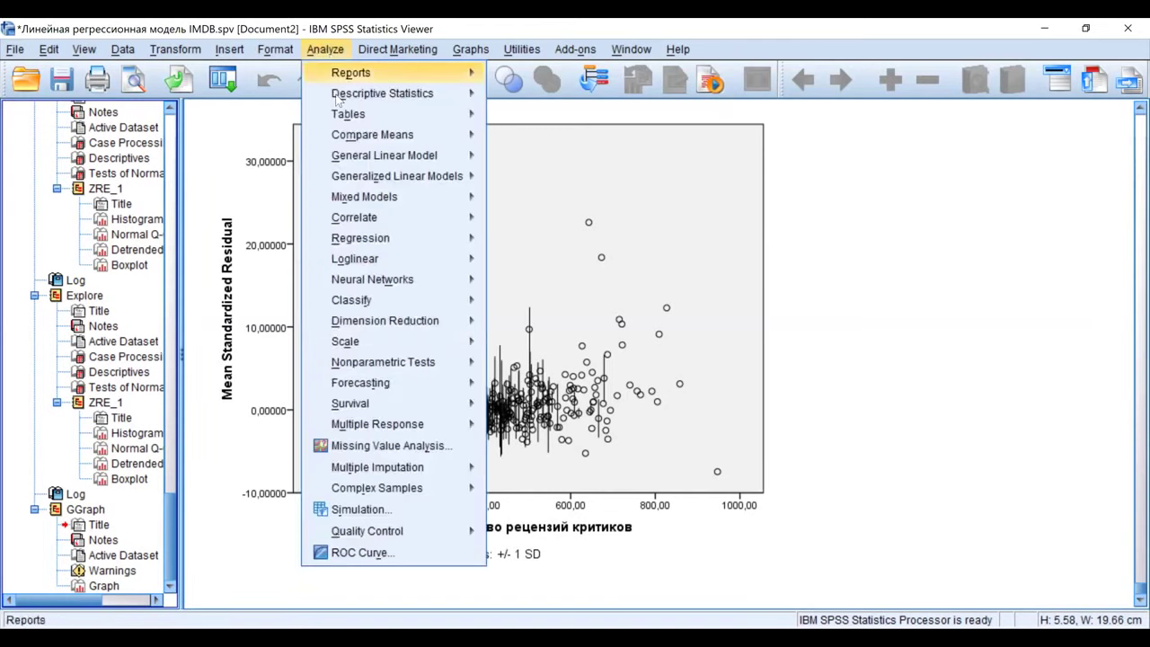
pyautogui.moveTo(337, 100)
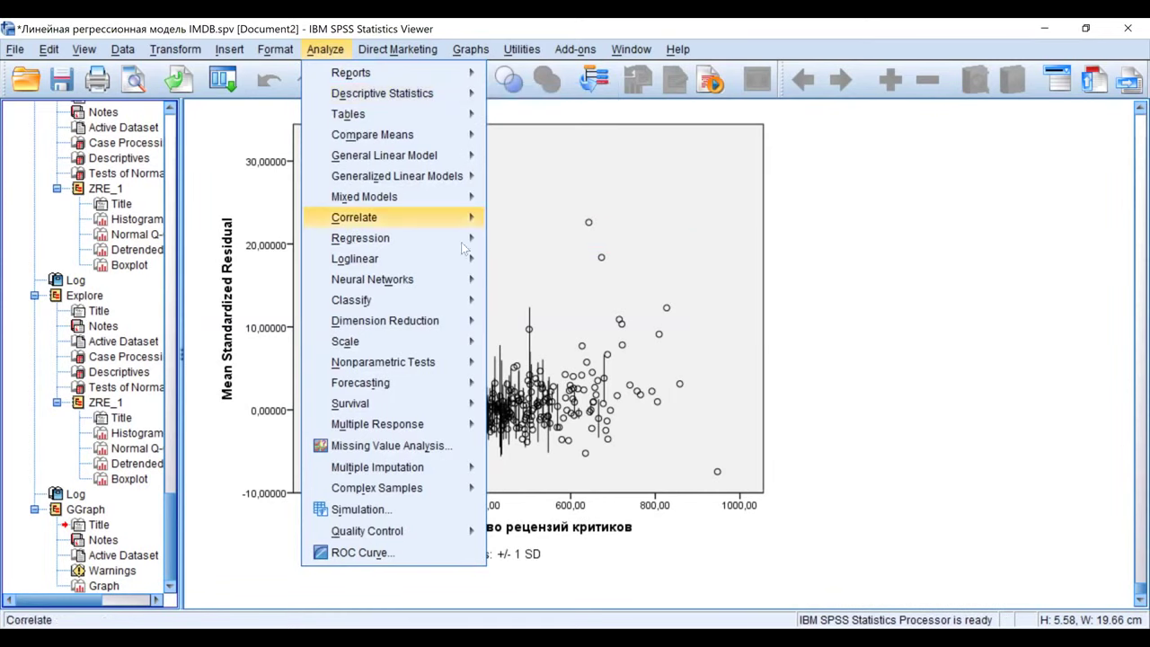
pyautogui.moveTo(463, 240)
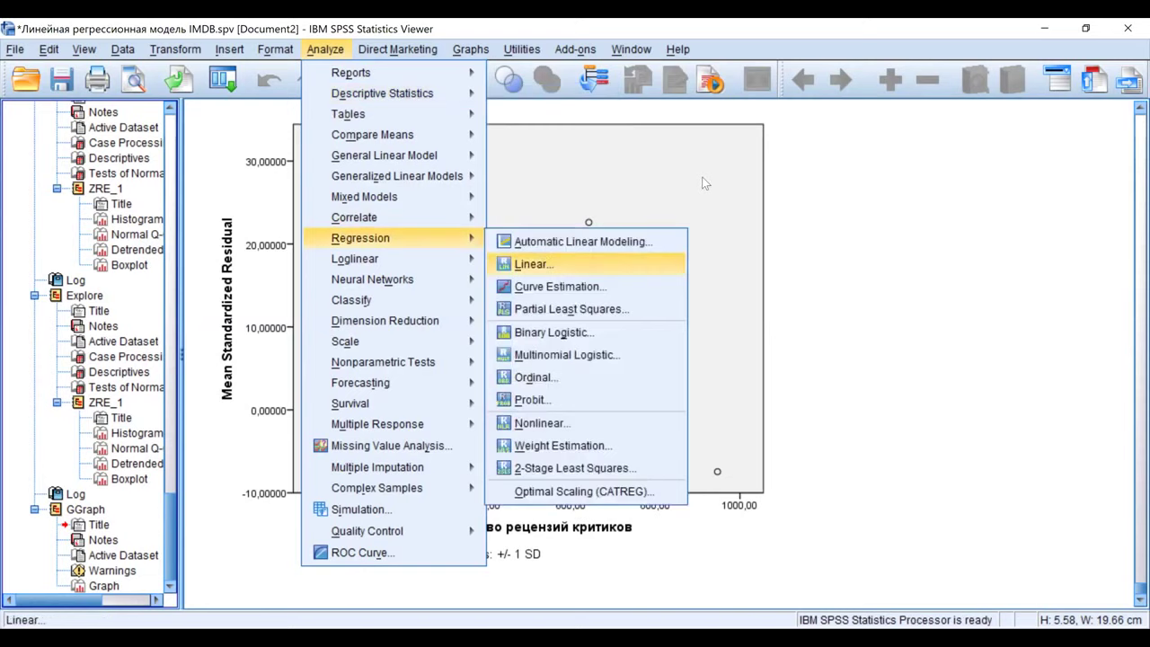
pyautogui.press('Return')
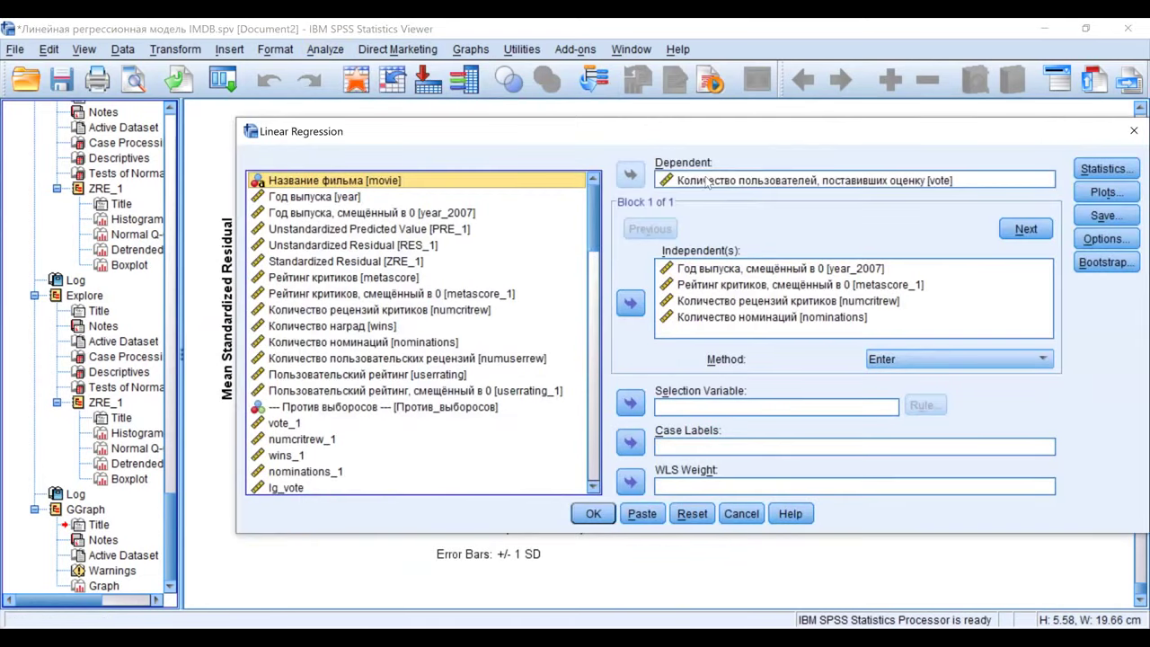
pyautogui.click(682, 180)
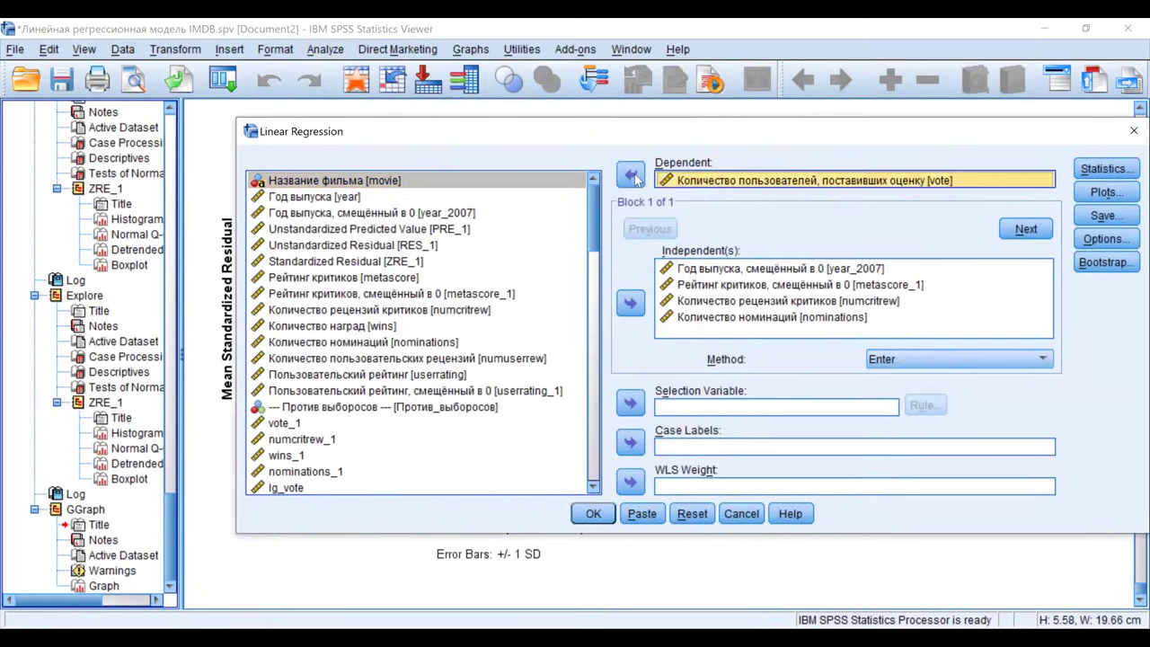
pyautogui.click(634, 174)
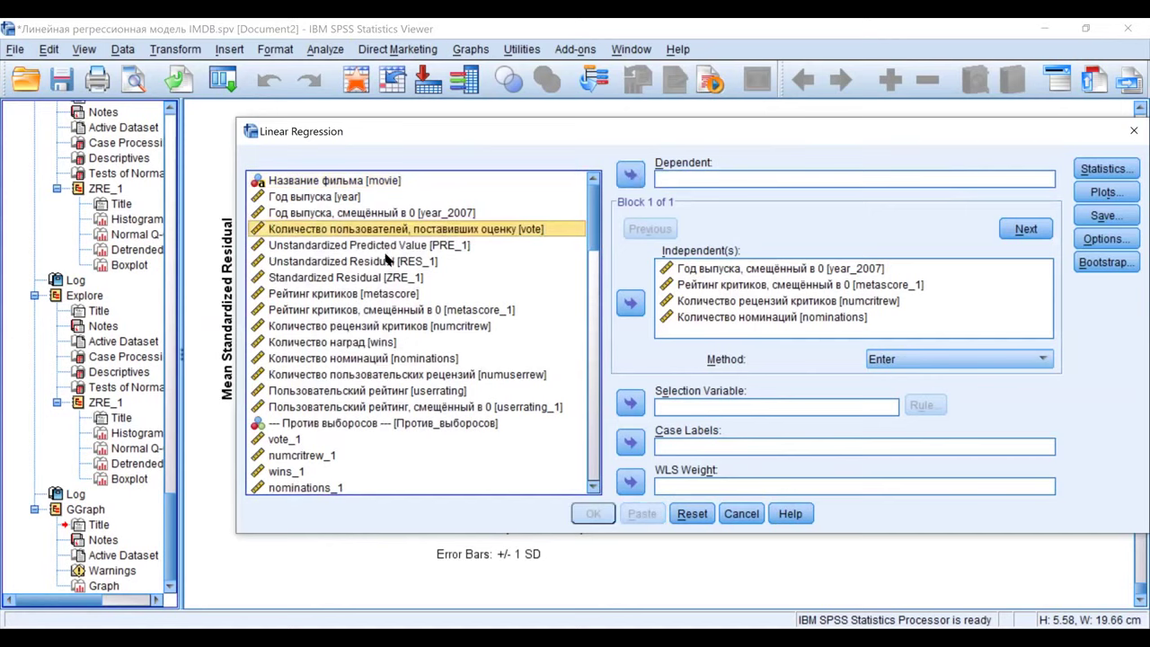
pyautogui.click(384, 279)
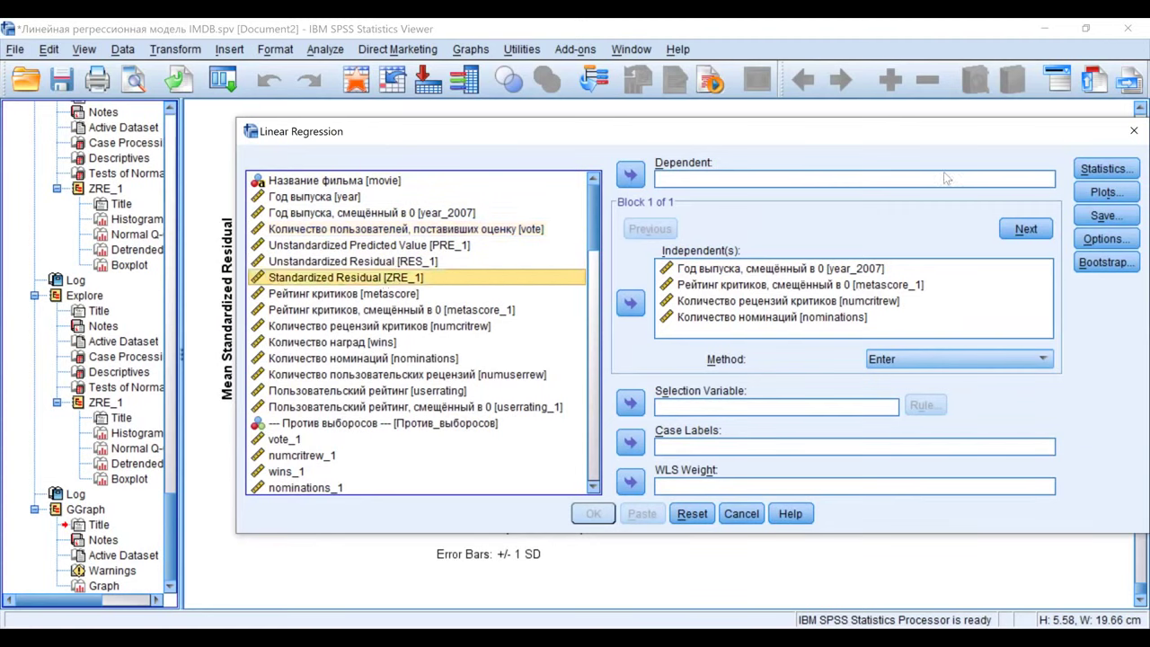
pyautogui.moveTo(945, 179); pyautogui.dragTo(946, 180)
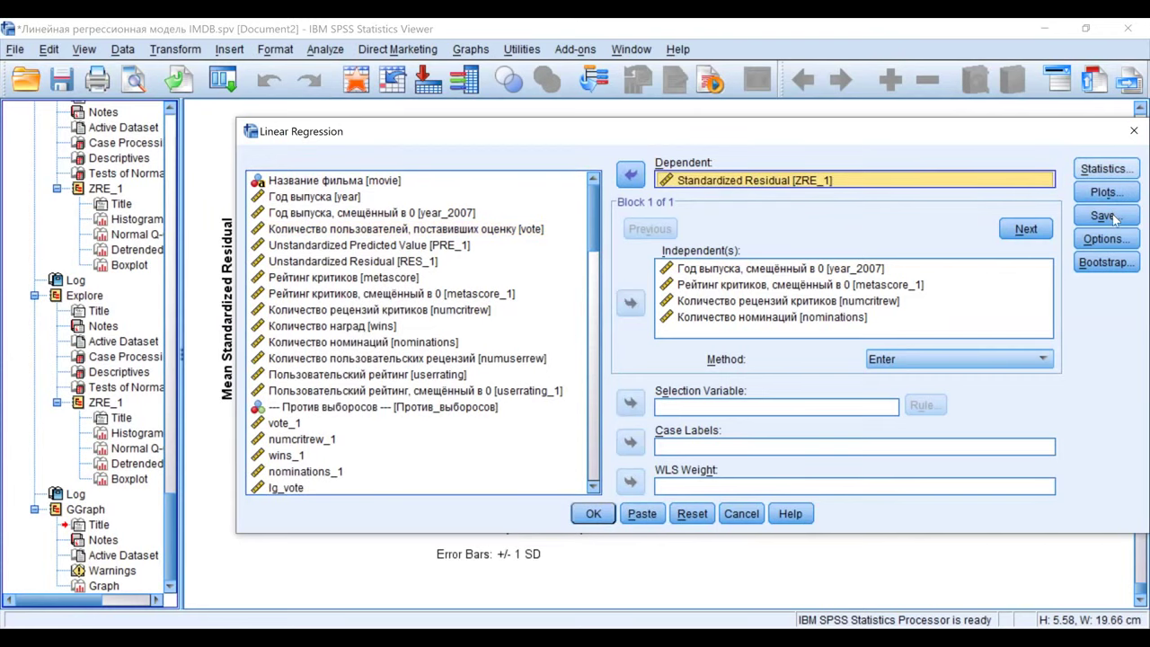
# Step: Turn off saving of predicted values and residuals, run the regression on the standardized residual, and review its model summary, ANOVA and coefficients
pyautogui.click(1107, 215)
pyautogui.click(548, 143)
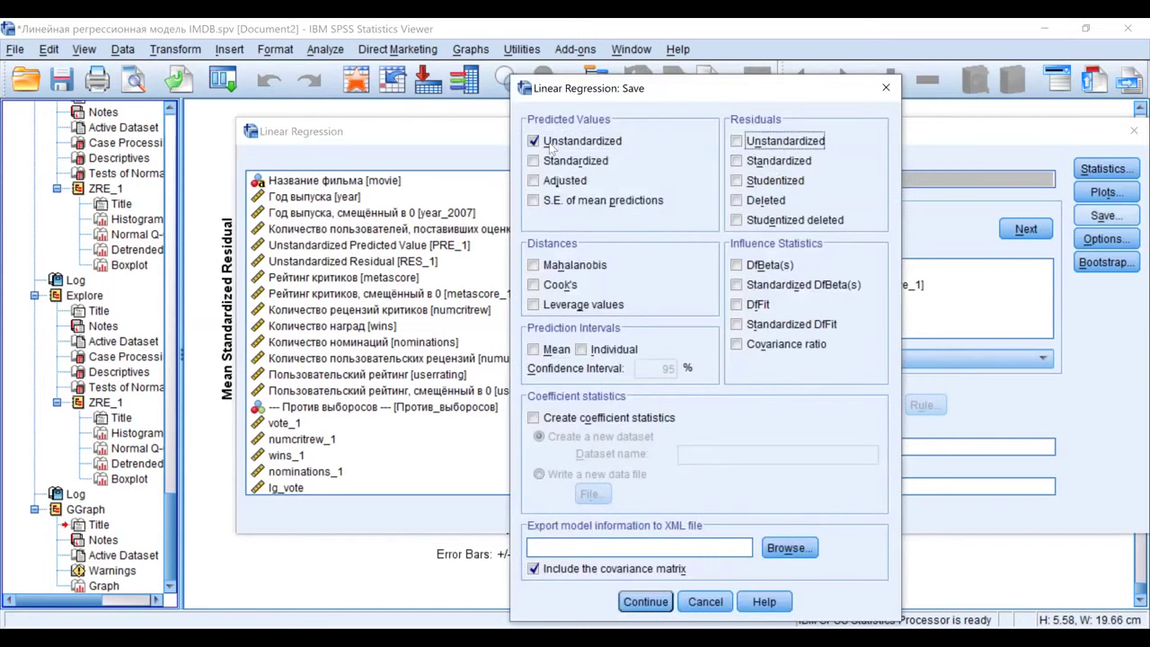
pyautogui.click(651, 602)
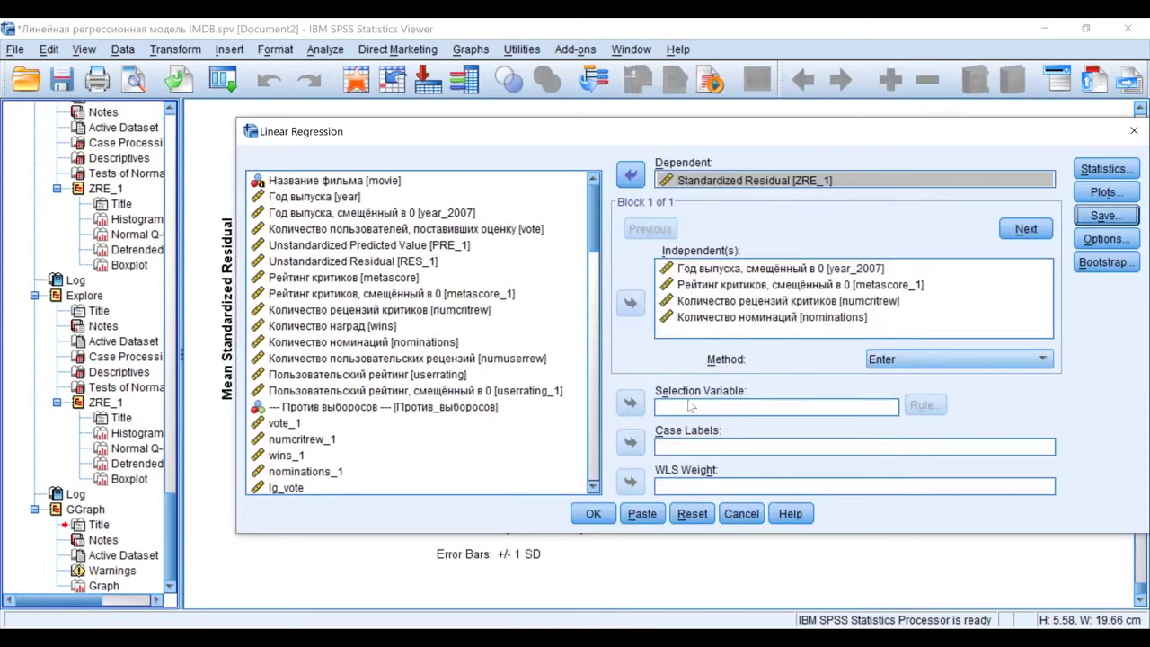
pyautogui.click(592, 514)
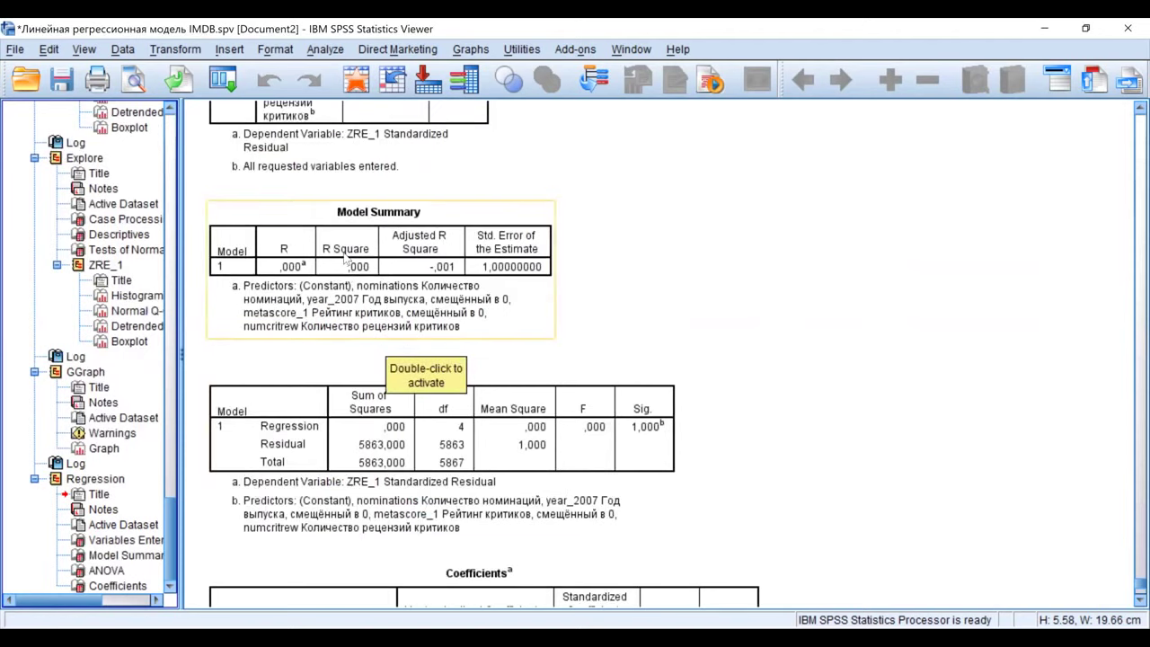
pyautogui.scroll(-5, 345, 256)
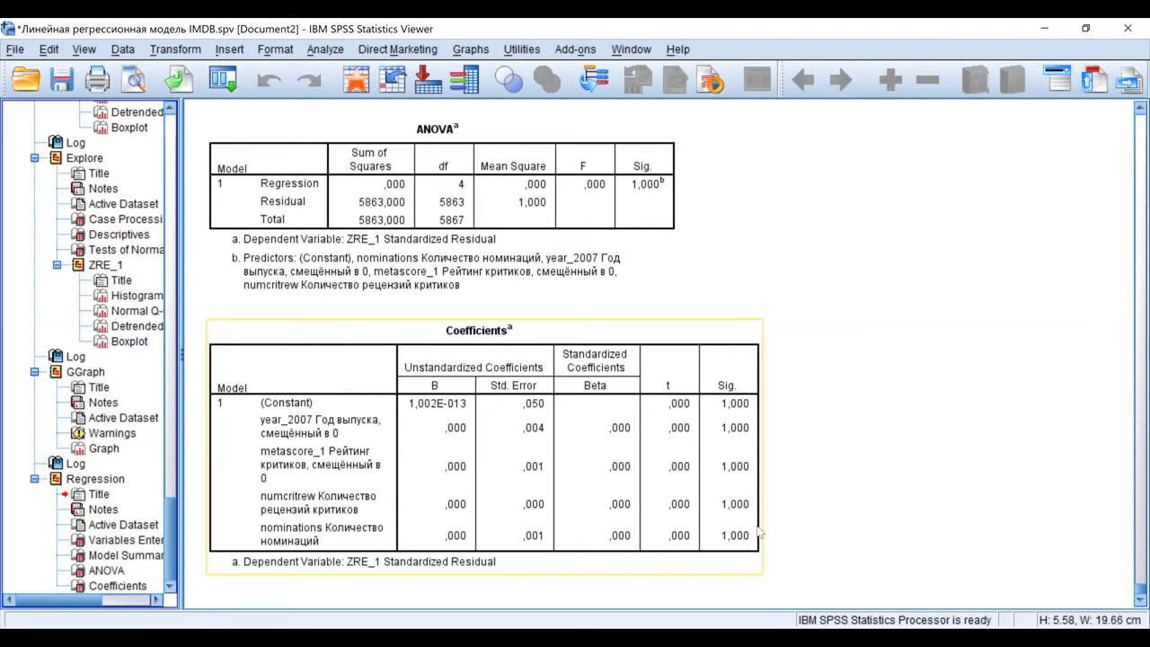
# Step: Set up bivariate correlations by removing vote and wins from the variables and adding Standardized Residual [ZRE_1]
pyautogui.click(325, 51)
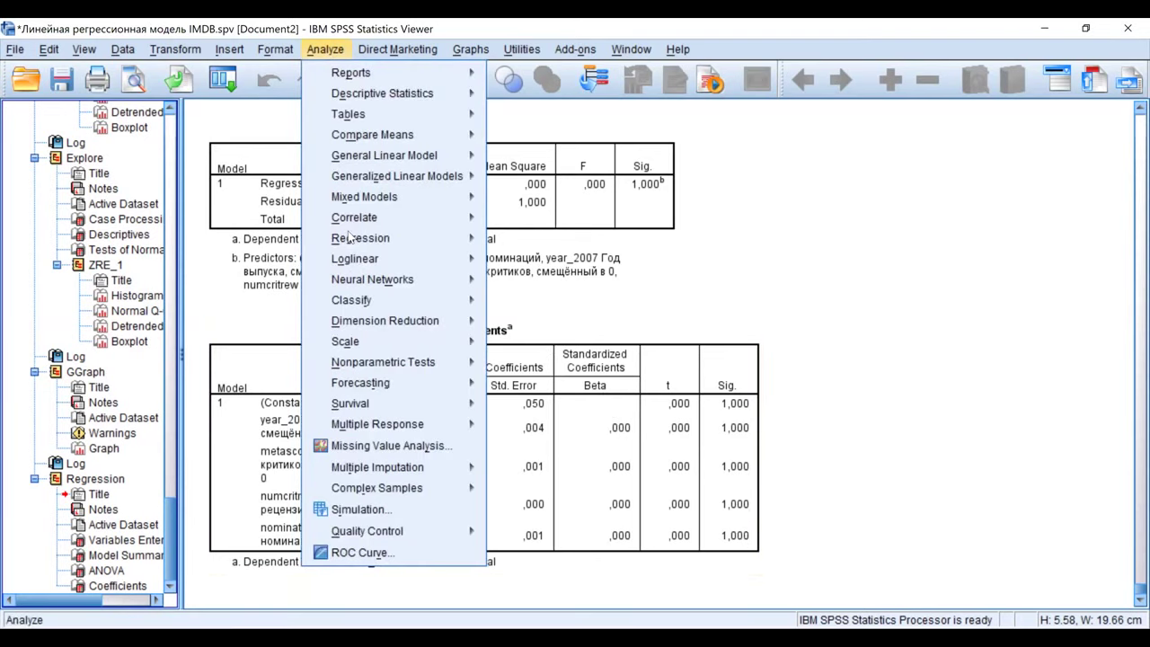
pyautogui.moveTo(424, 224)
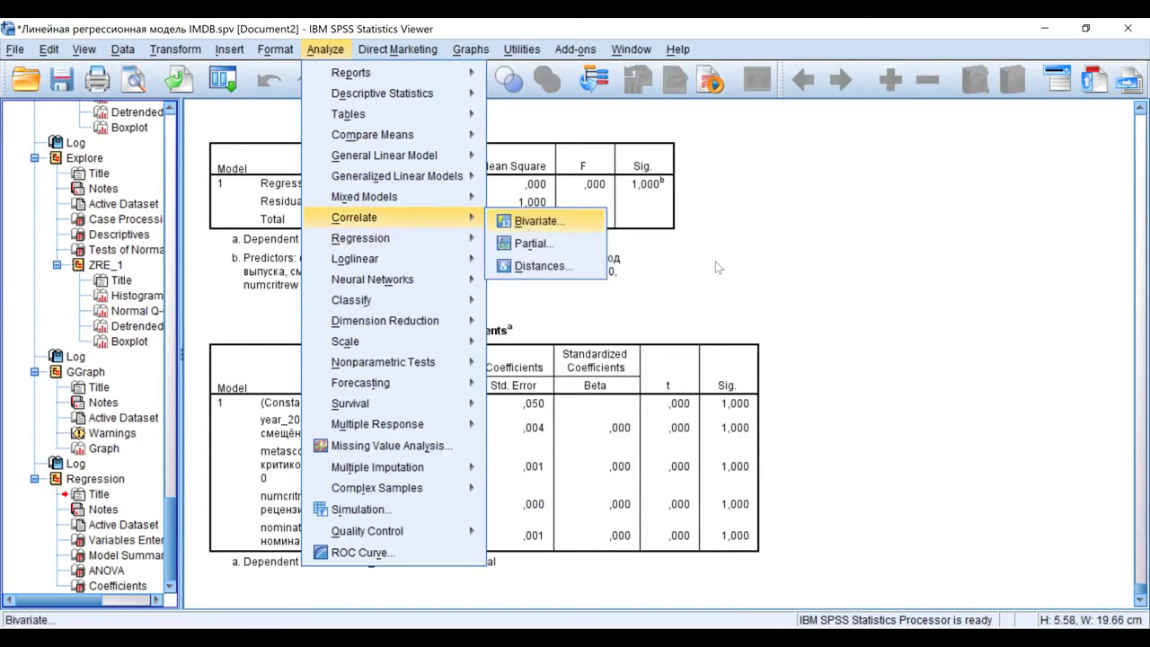
pyautogui.click(530, 222)
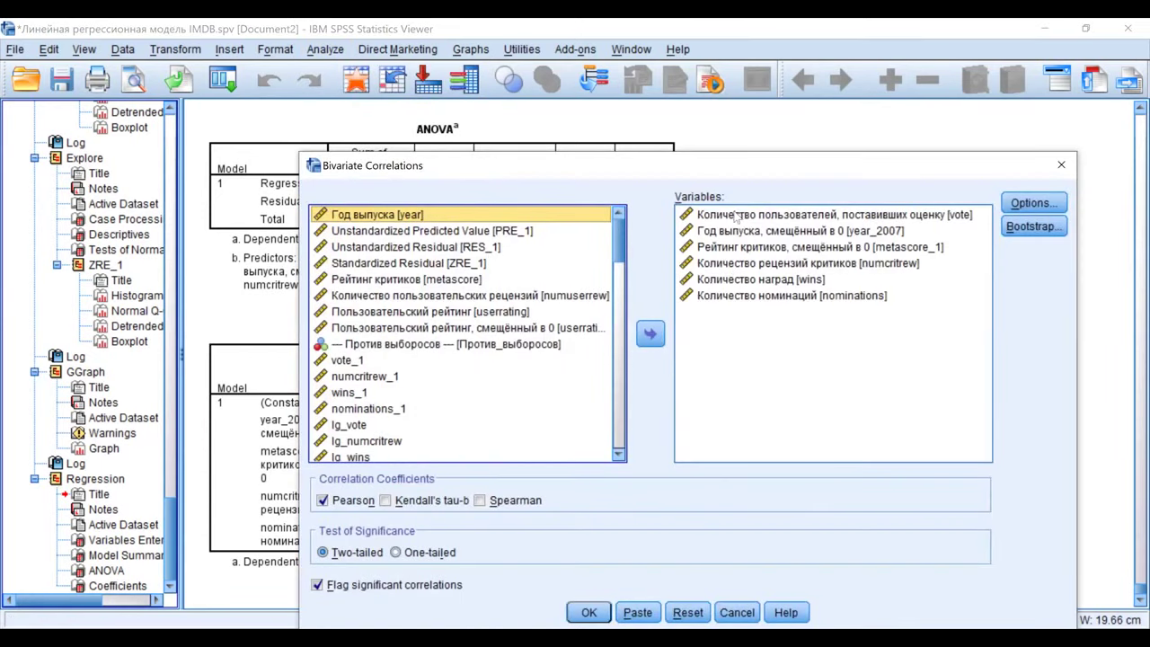
pyautogui.click(686, 215)
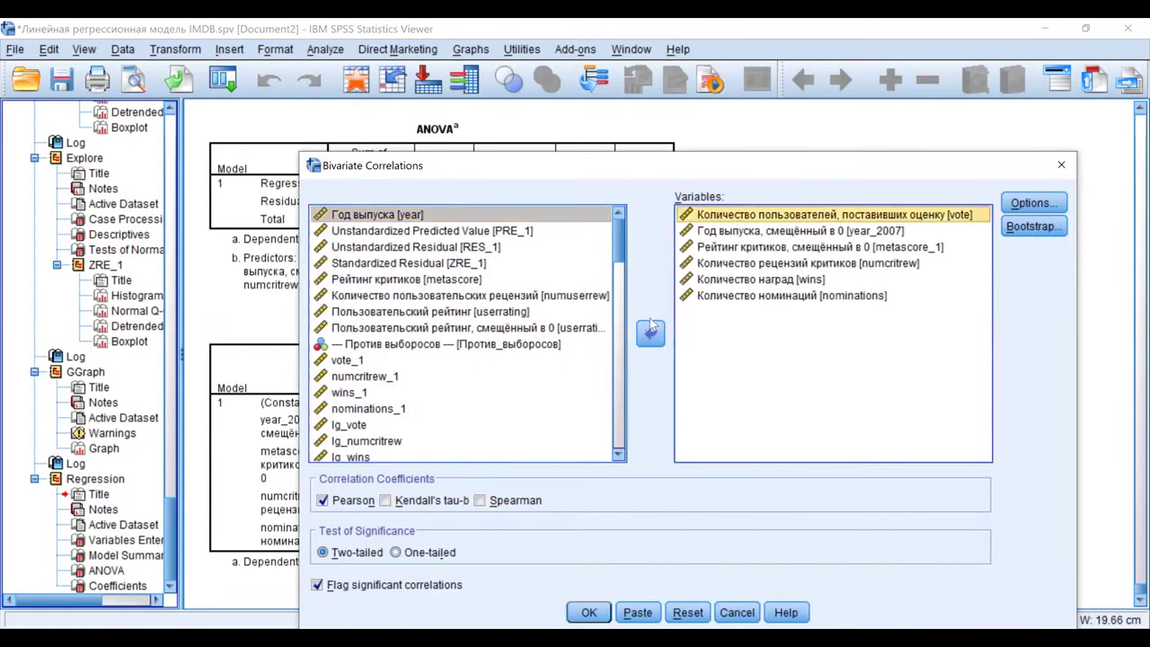
pyautogui.click(650, 336)
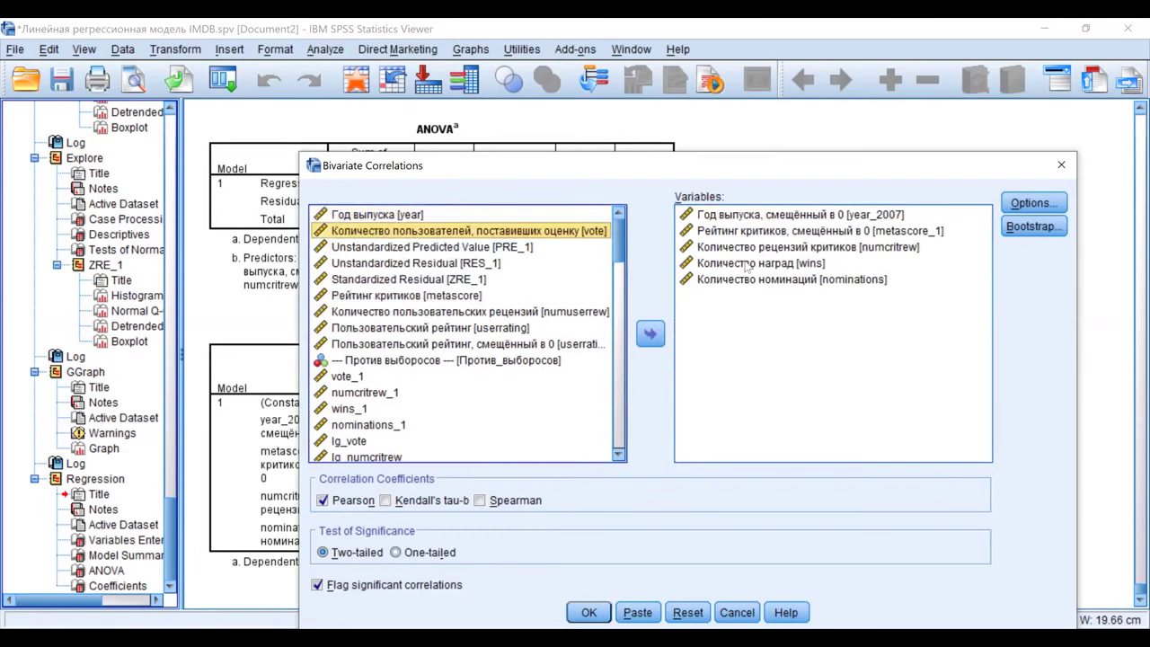
pyautogui.click(759, 263)
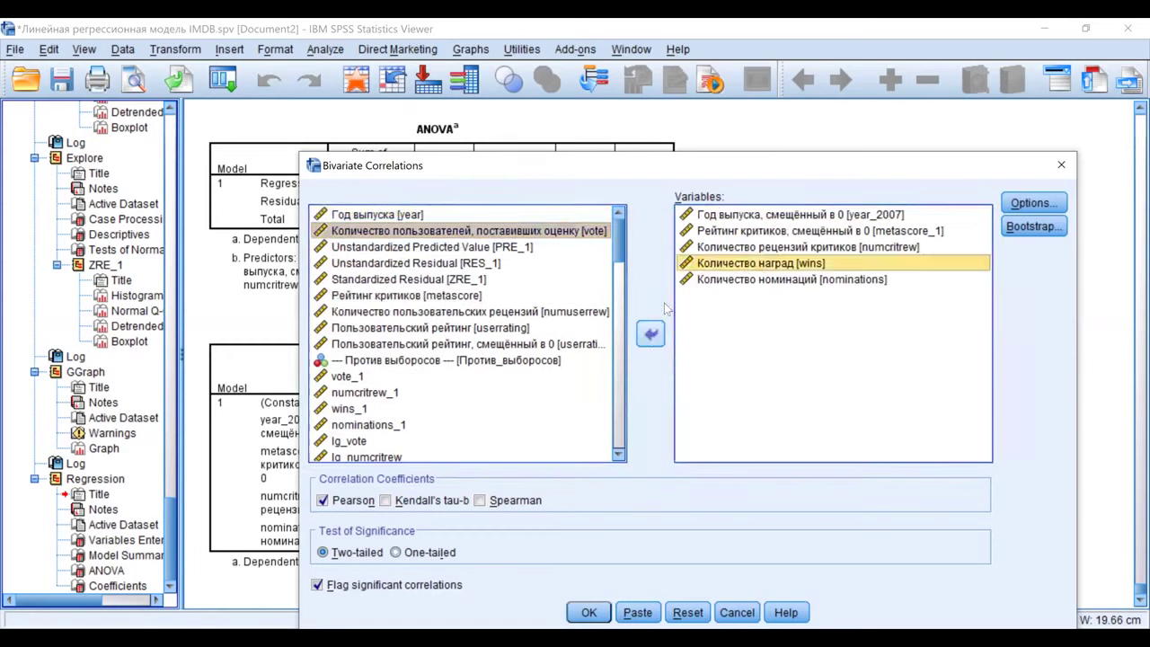
pyautogui.click(650, 333)
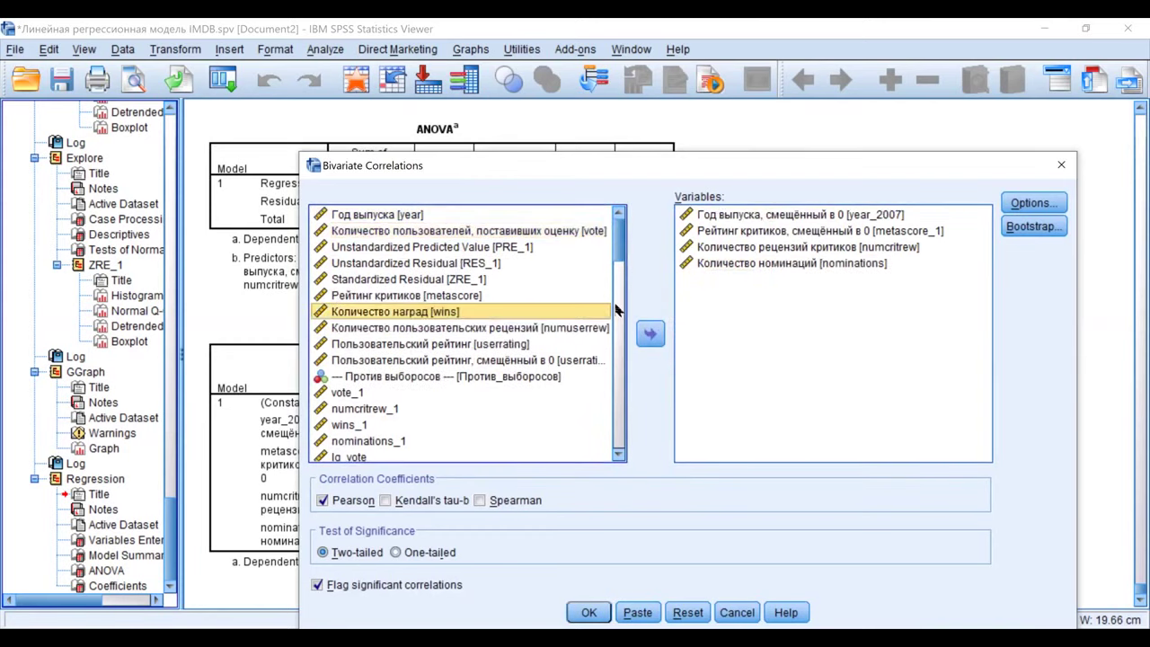
pyautogui.click(446, 281)
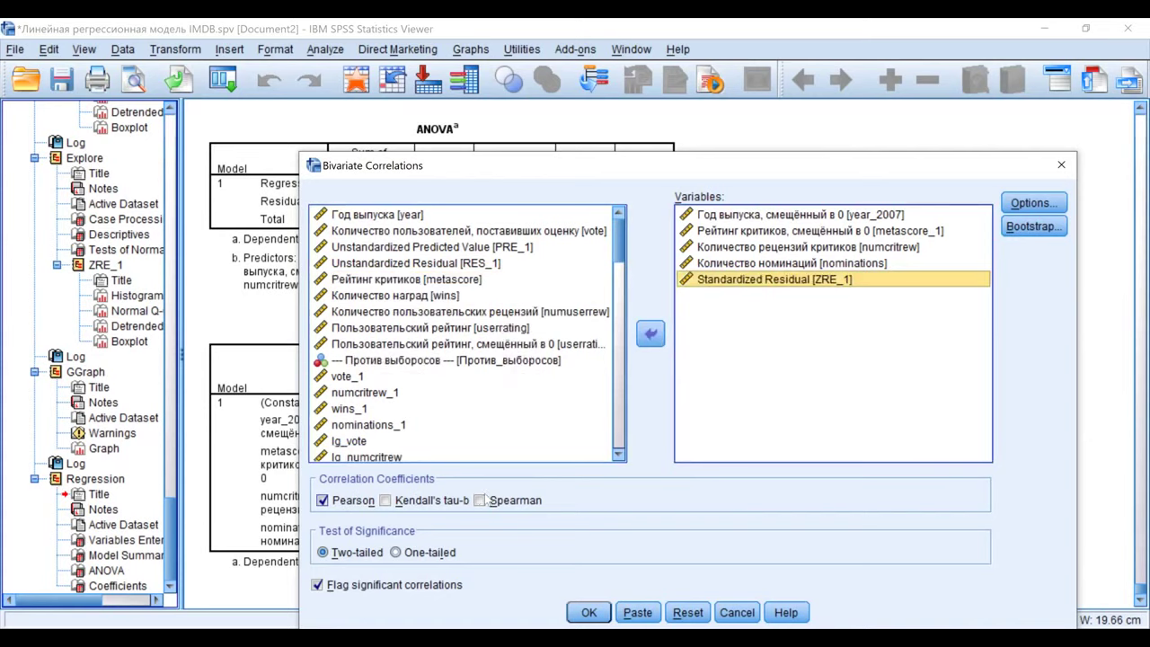
# Step: Use Spearman instead of Pearson as the correlation coefficient, run the correlations, and review the resulting table
pyautogui.click(322, 500)
pyautogui.click(480, 500)
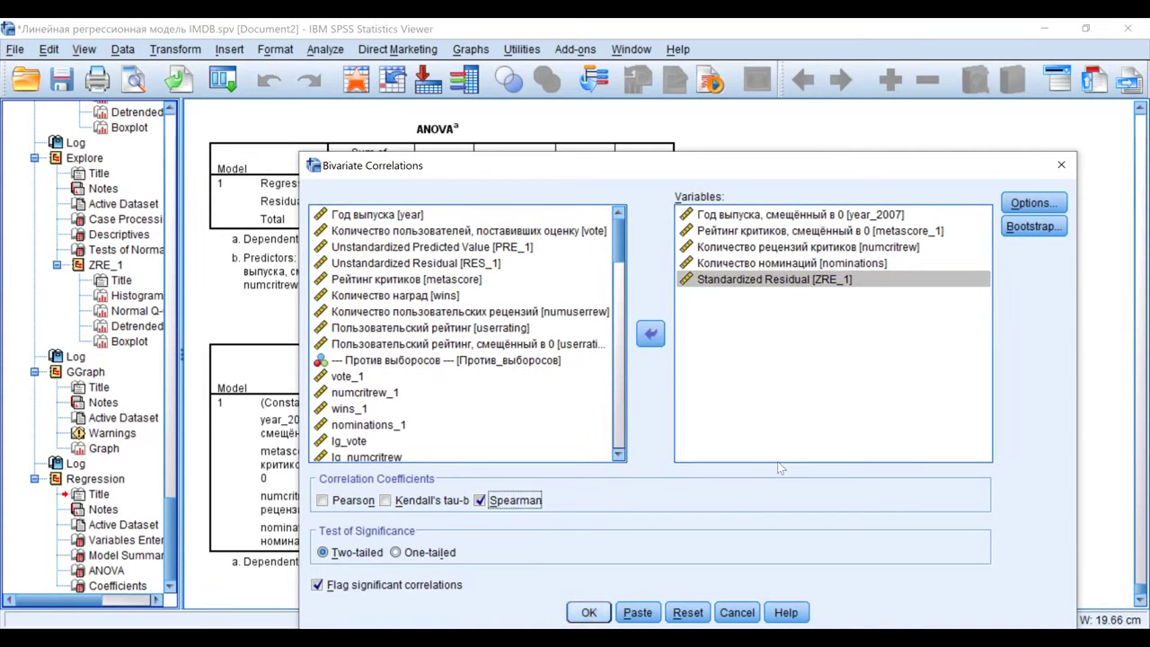
pyautogui.press('Return')
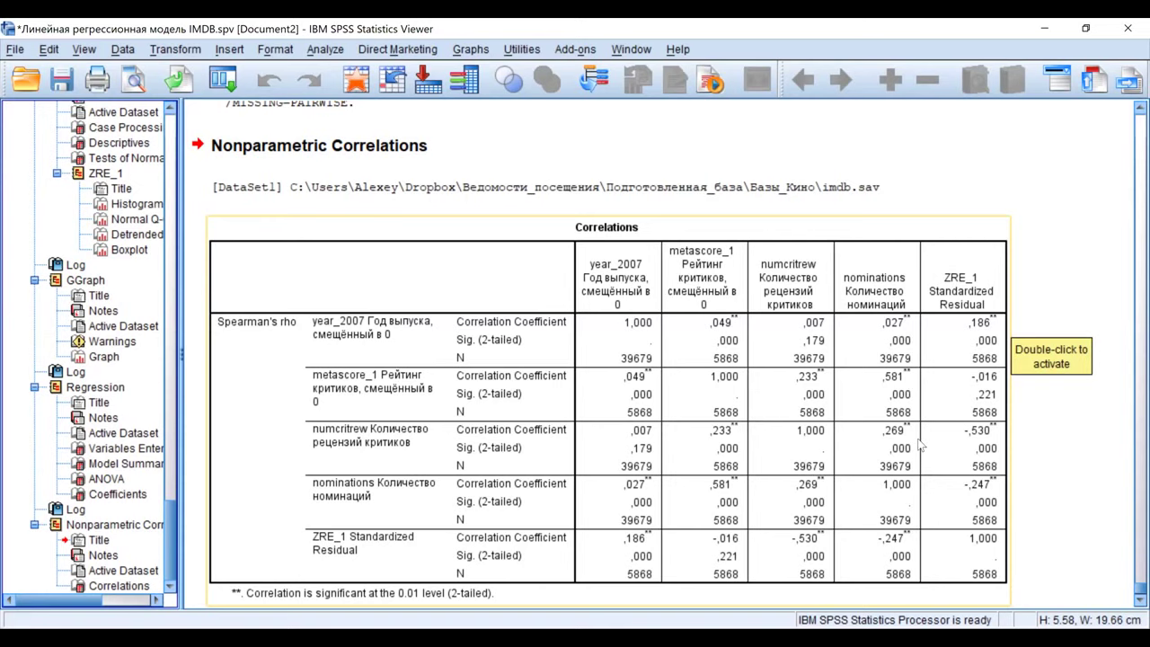
pyautogui.scroll(3, 919, 444)
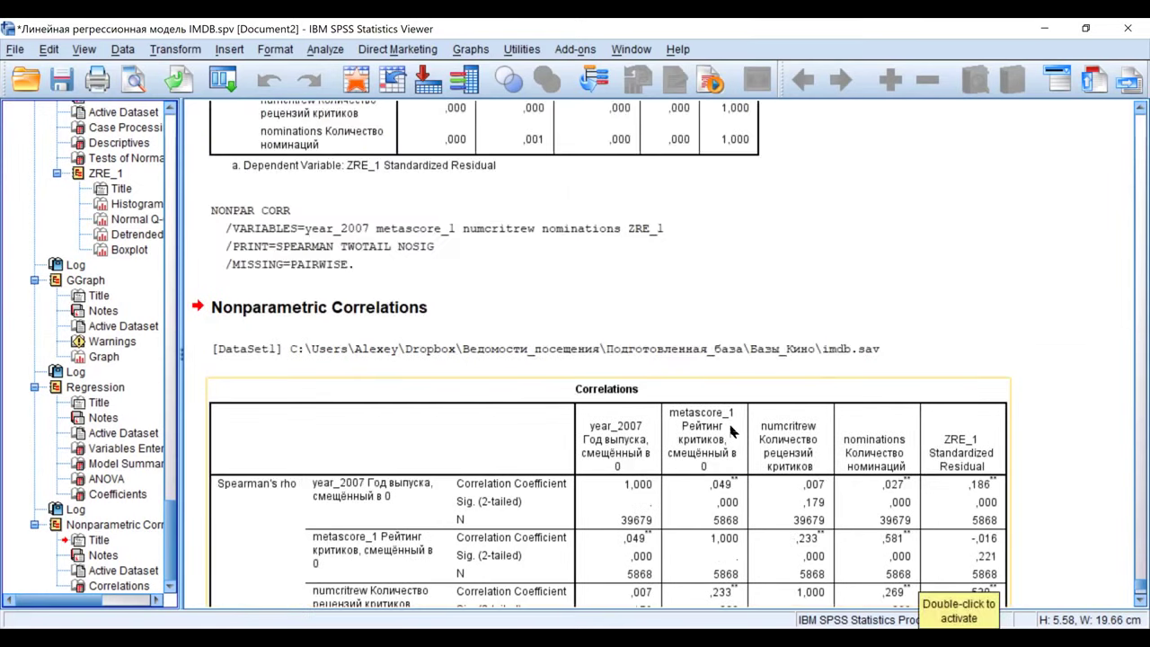
pyautogui.scroll(-3, 862, 328)
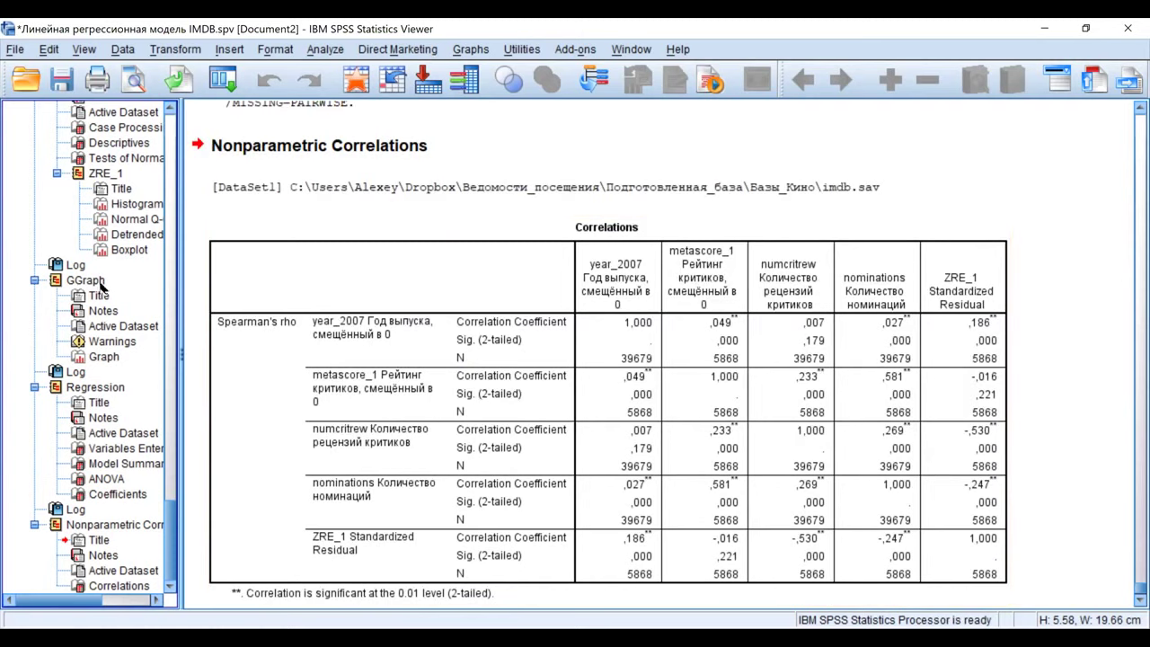
# Step: Return to the vote regression output and review its Coefficients, ANOVA, Model Summary and Residuals Statistics tables
pyautogui.scroll(3, 103, 287)
pyautogui.scroll(4, 104, 287)
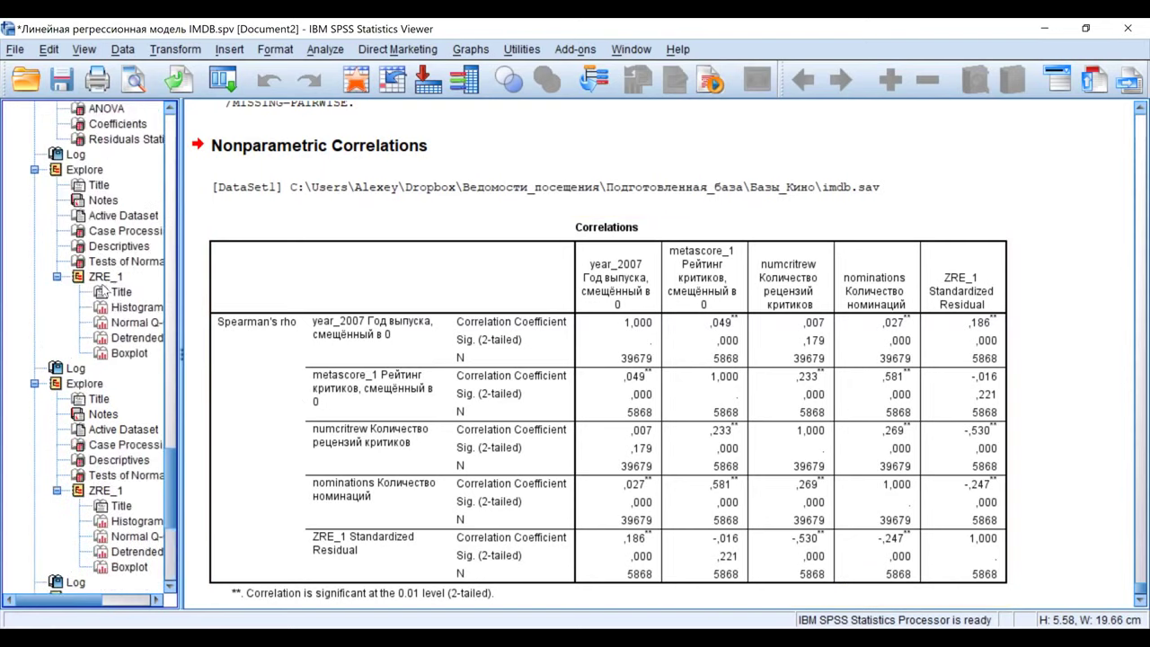
pyautogui.scroll(1, 117, 185)
pyautogui.click(115, 170)
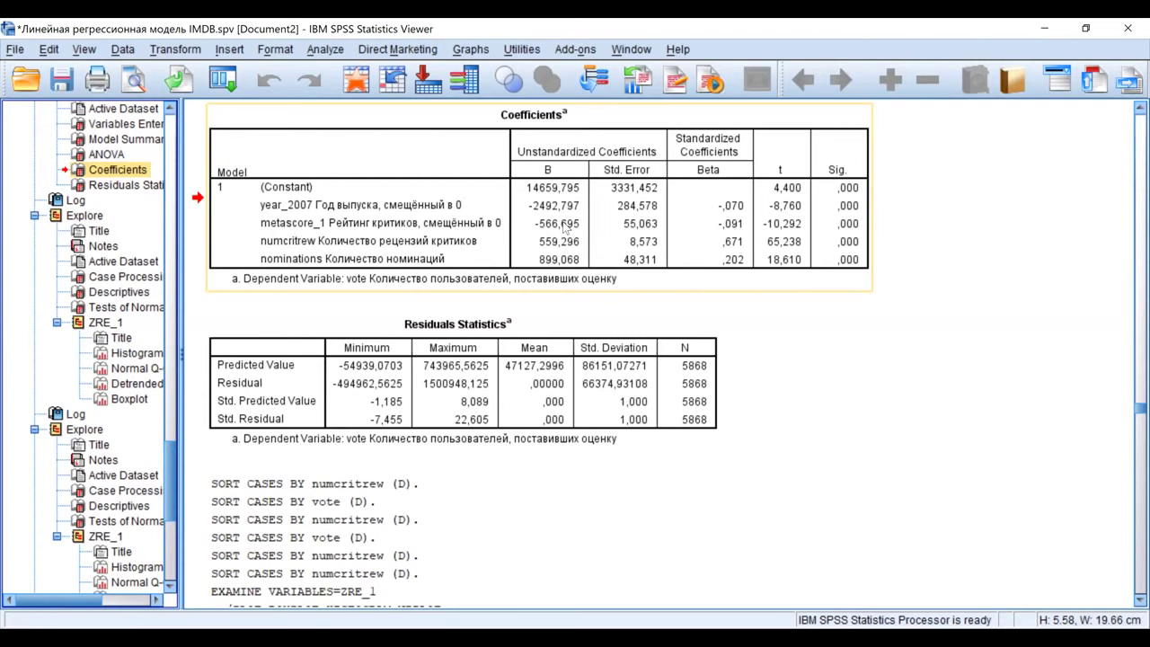
pyautogui.scroll(5, 564, 229)
pyautogui.scroll(2, 455, 247)
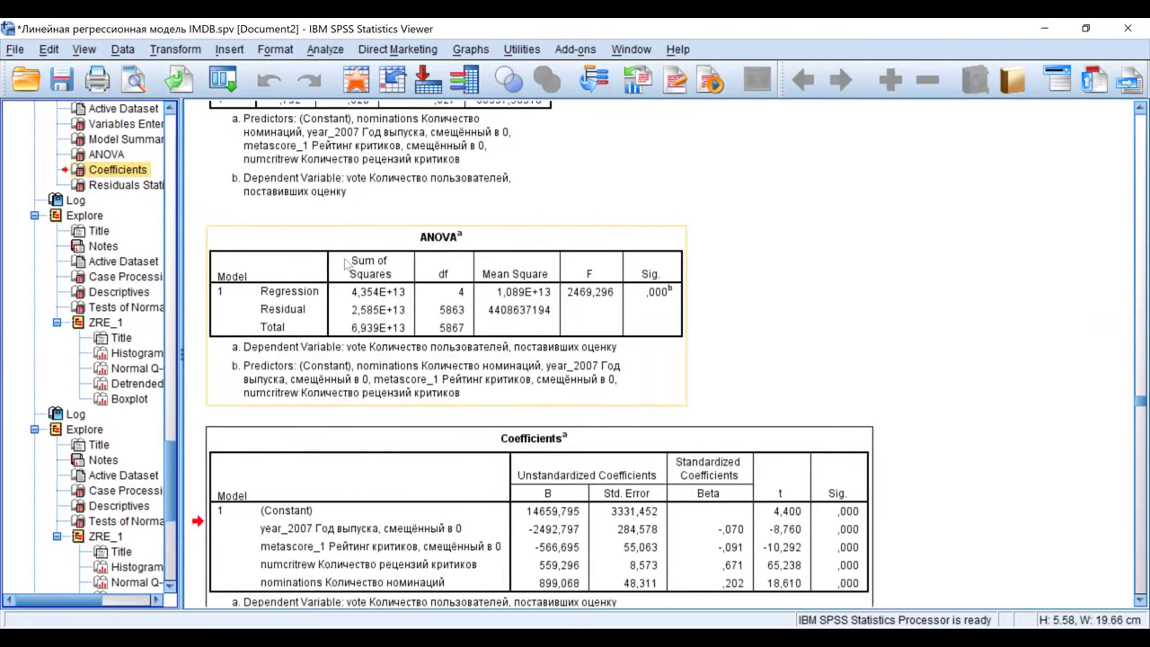
pyautogui.scroll(3, 346, 262)
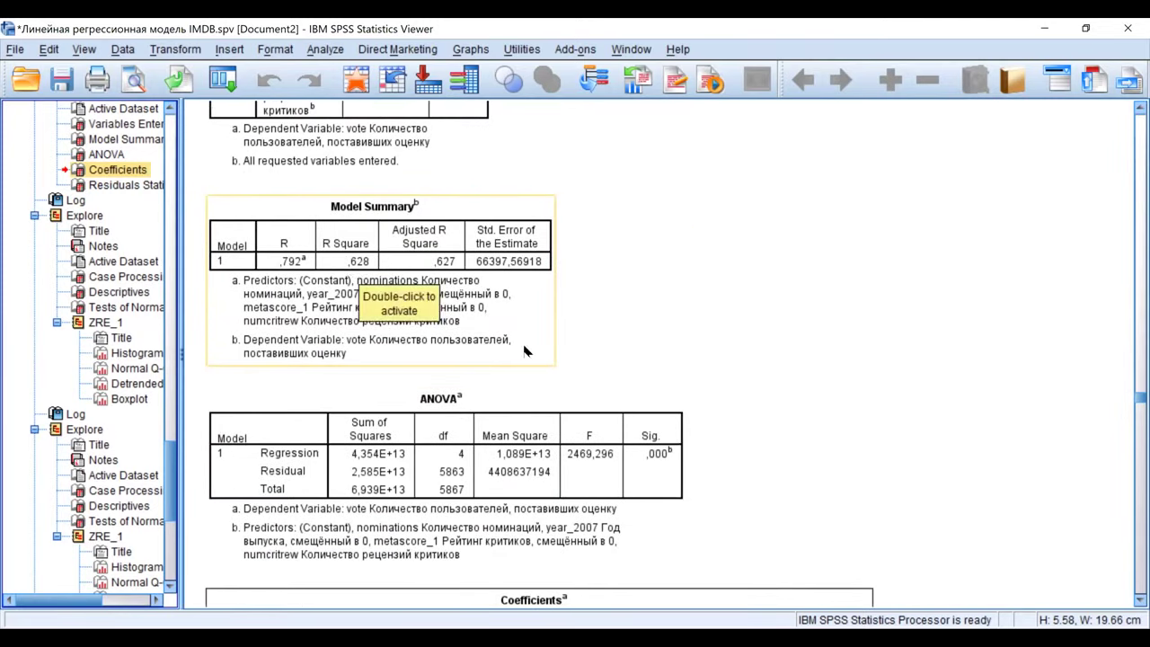
pyautogui.scroll(-4, 527, 350)
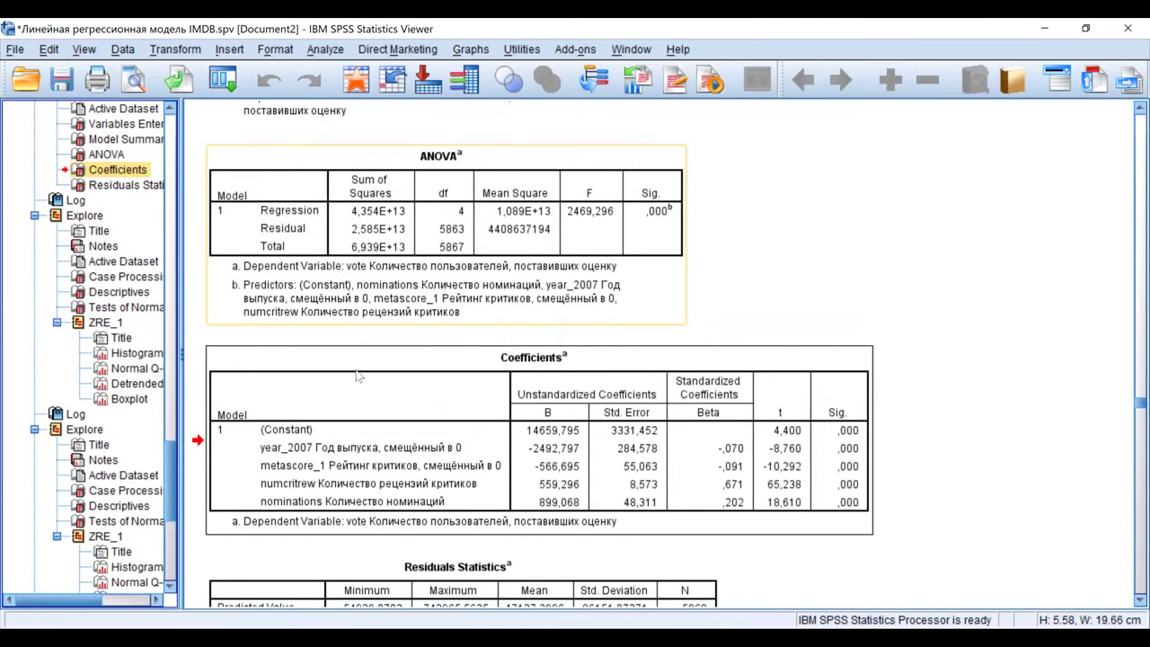
pyautogui.scroll(-2, 357, 372)
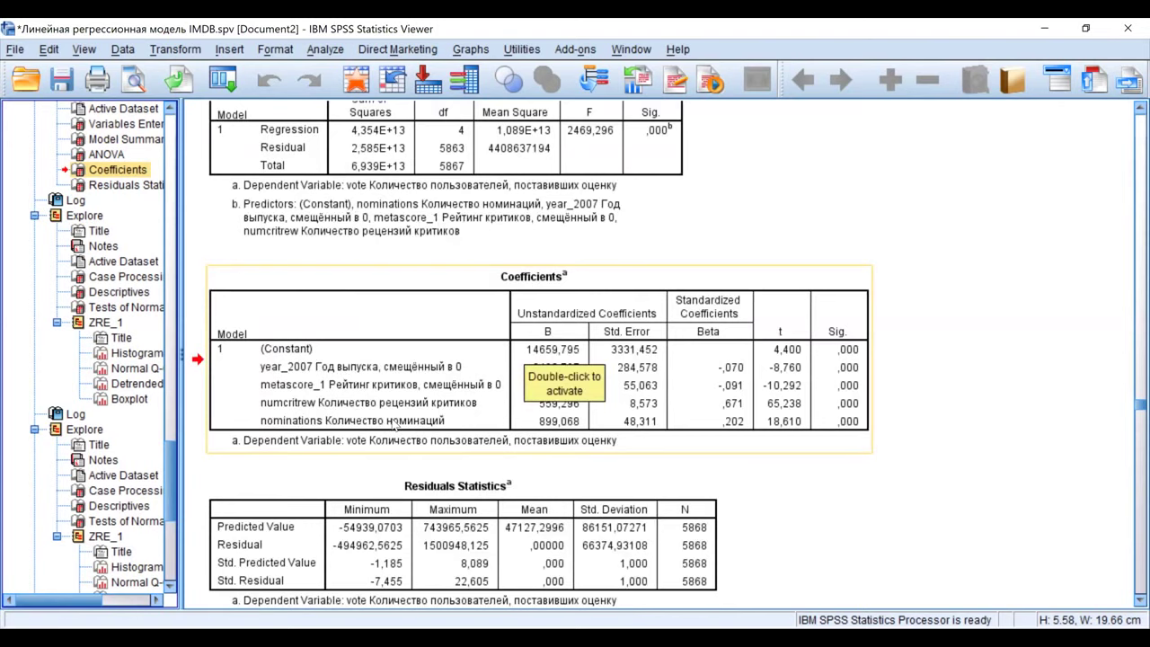
pyautogui.scroll(-2, 392, 421)
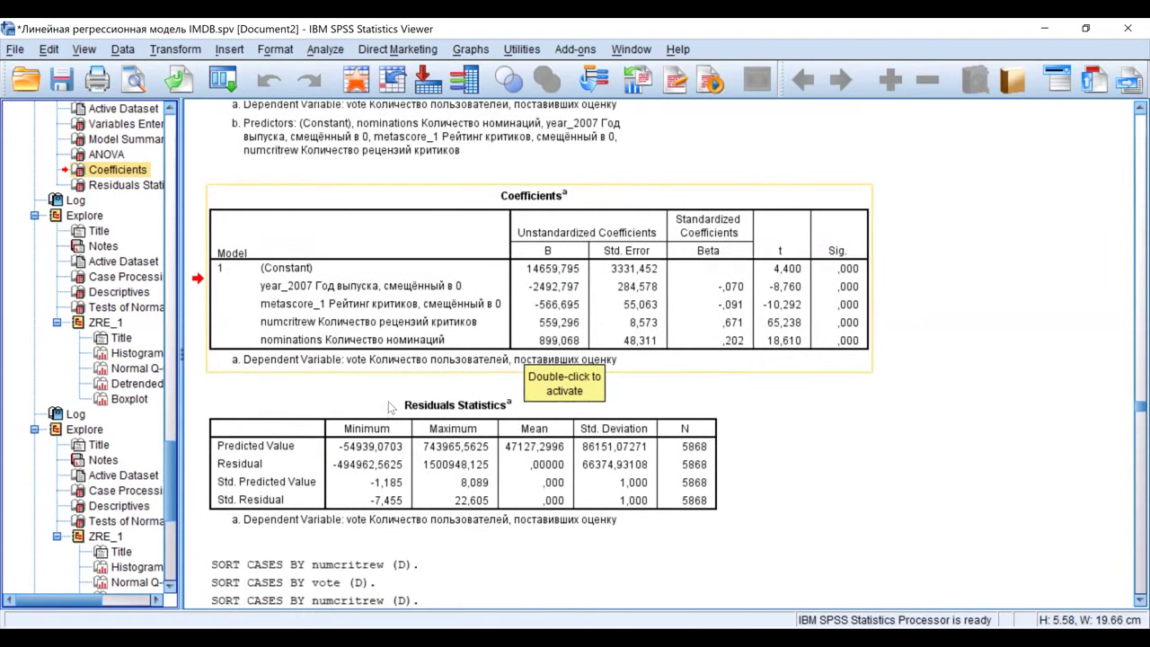
pyautogui.scroll(-2, 392, 408)
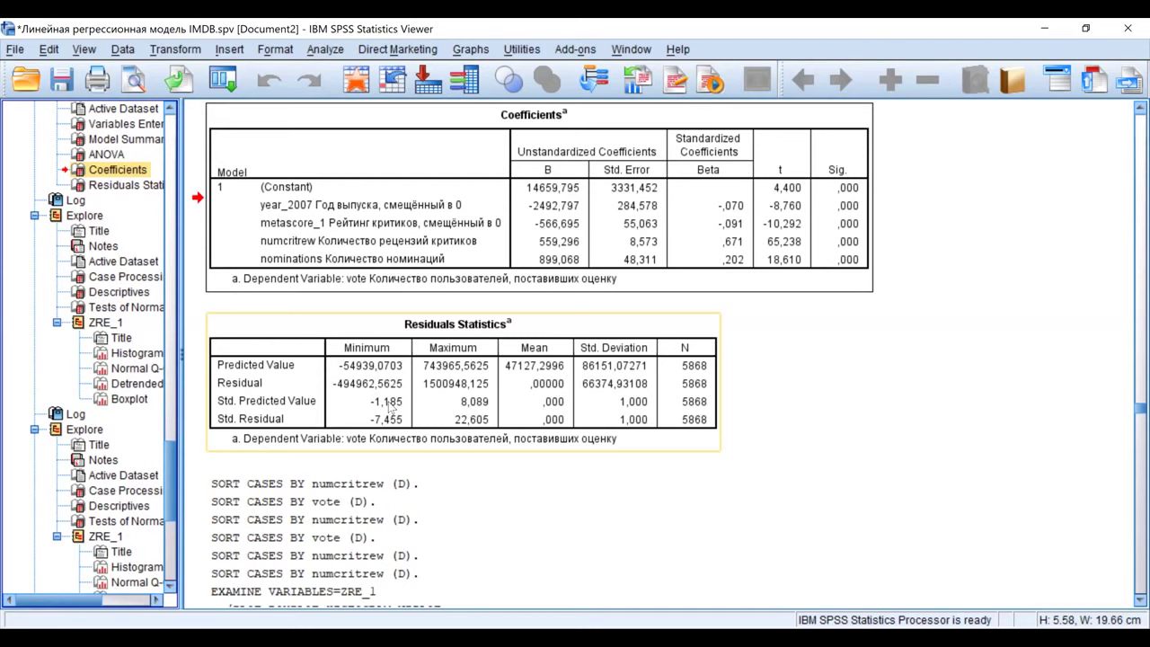
# Step: Review the first Explore output for the standardized residual, from the Case Processing Summary to the Descriptives table
pyautogui.scroll(-3, 388, 406)
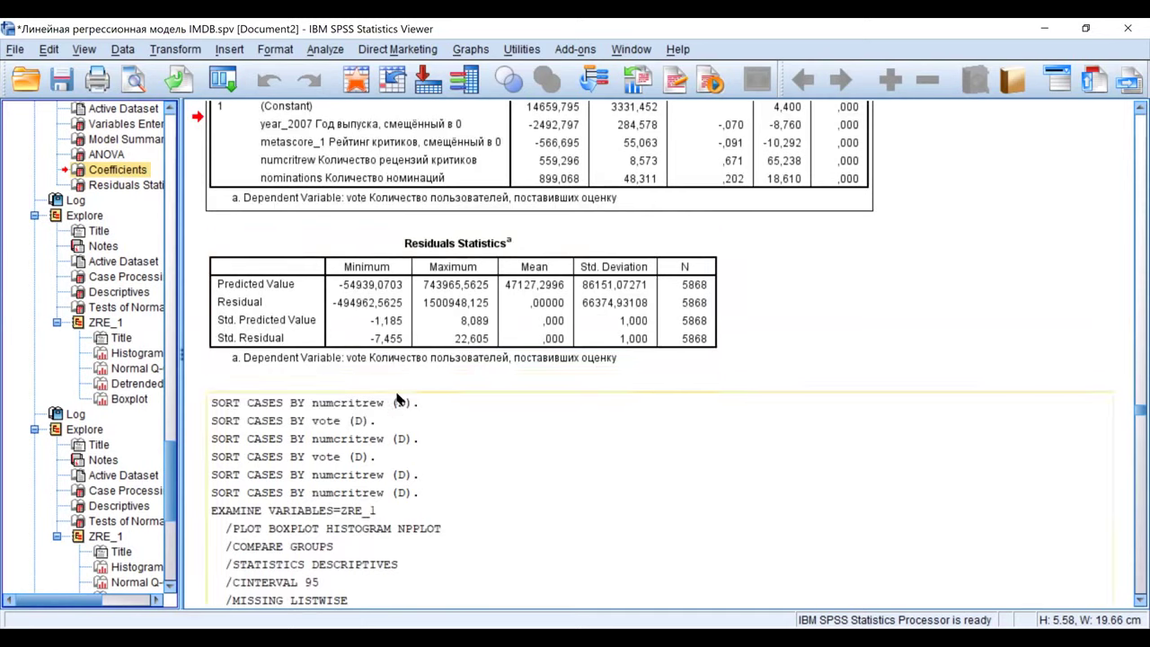
pyautogui.scroll(-6, 400, 400)
pyautogui.scroll(-3, 400, 399)
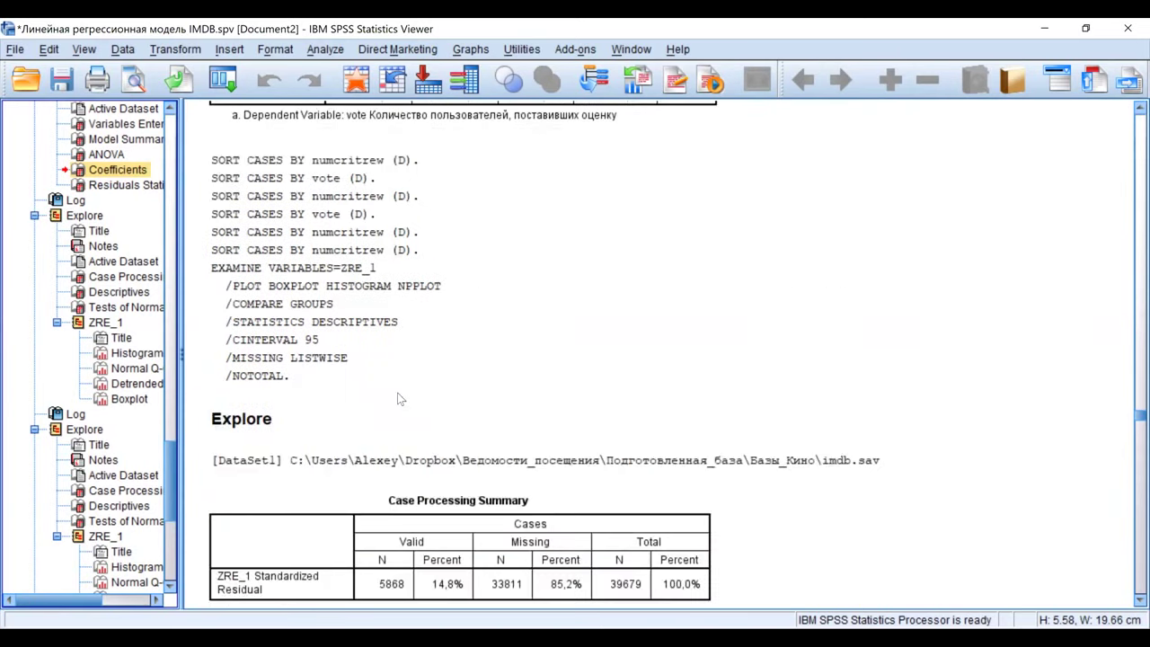
pyautogui.scroll(-6, 399, 399)
pyautogui.scroll(-6, 400, 400)
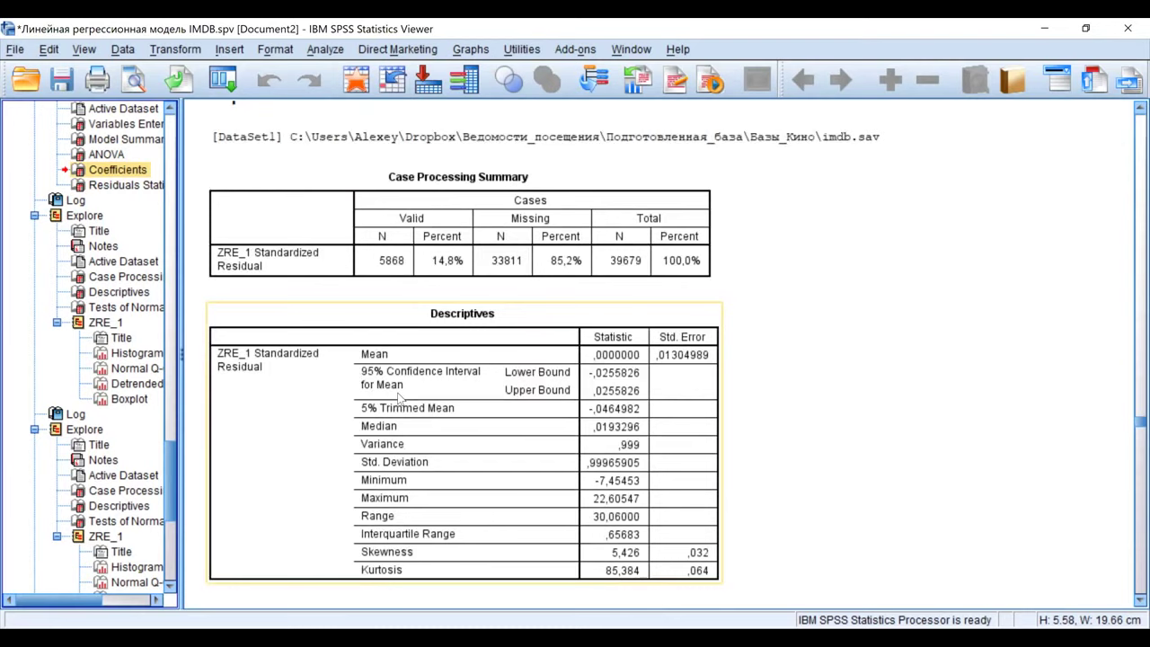
# Step: Review the residual's Tests of Normality in the first Explore output, and return to the Spearman correlations table
pyautogui.scroll(-15, 399, 400)
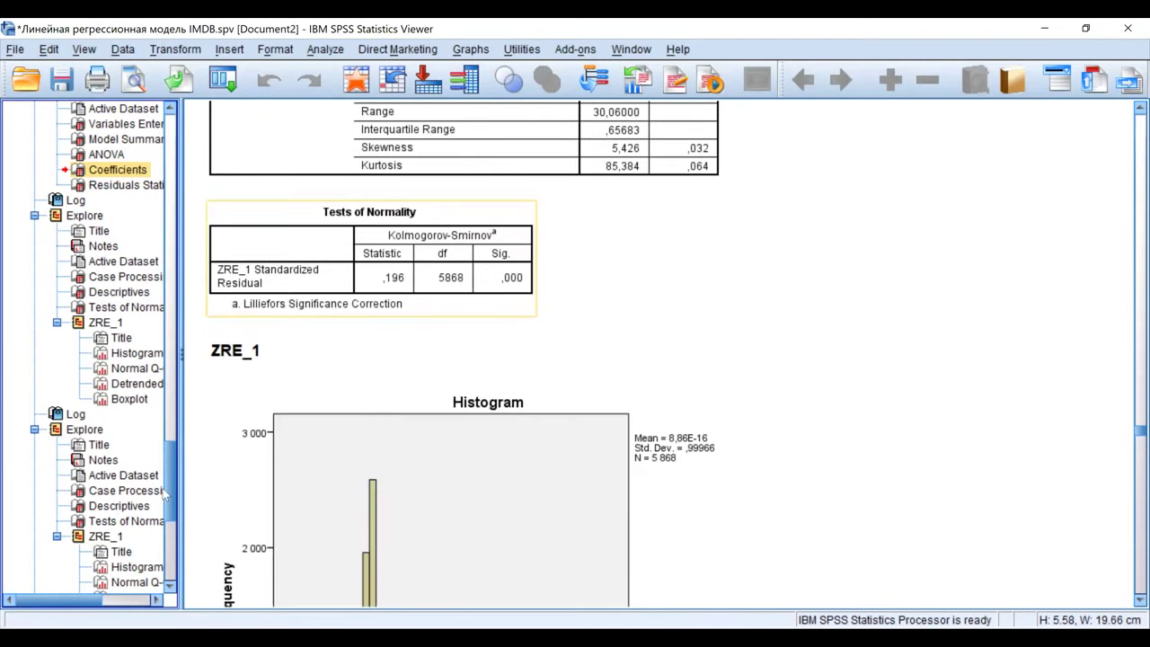
pyautogui.scroll(-3, 132, 583)
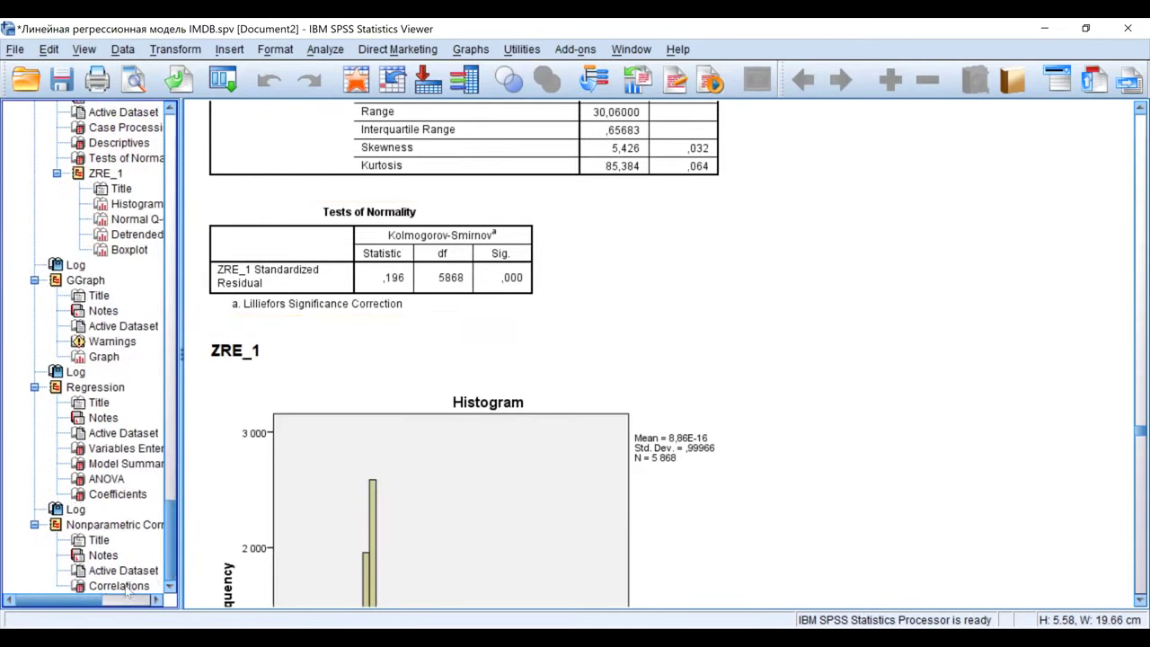
pyautogui.click(124, 586)
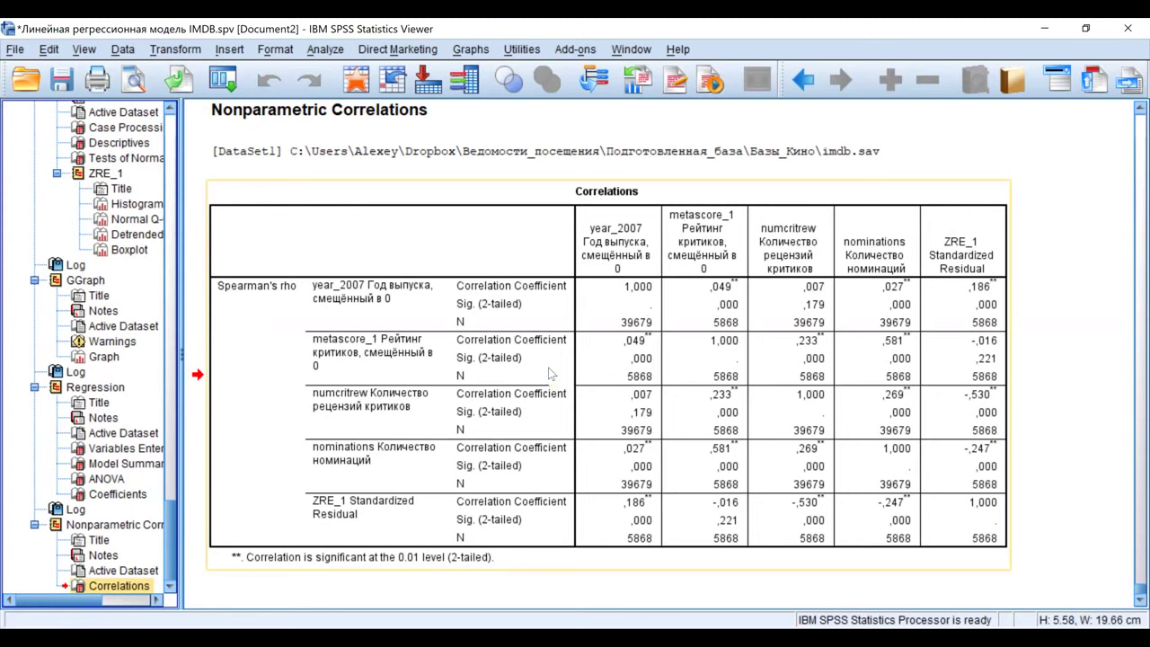
# Step: Start a univariate General Linear Model with Standardized Residual [ZRE_1] as the dependent variable
pyautogui.click(326, 49)
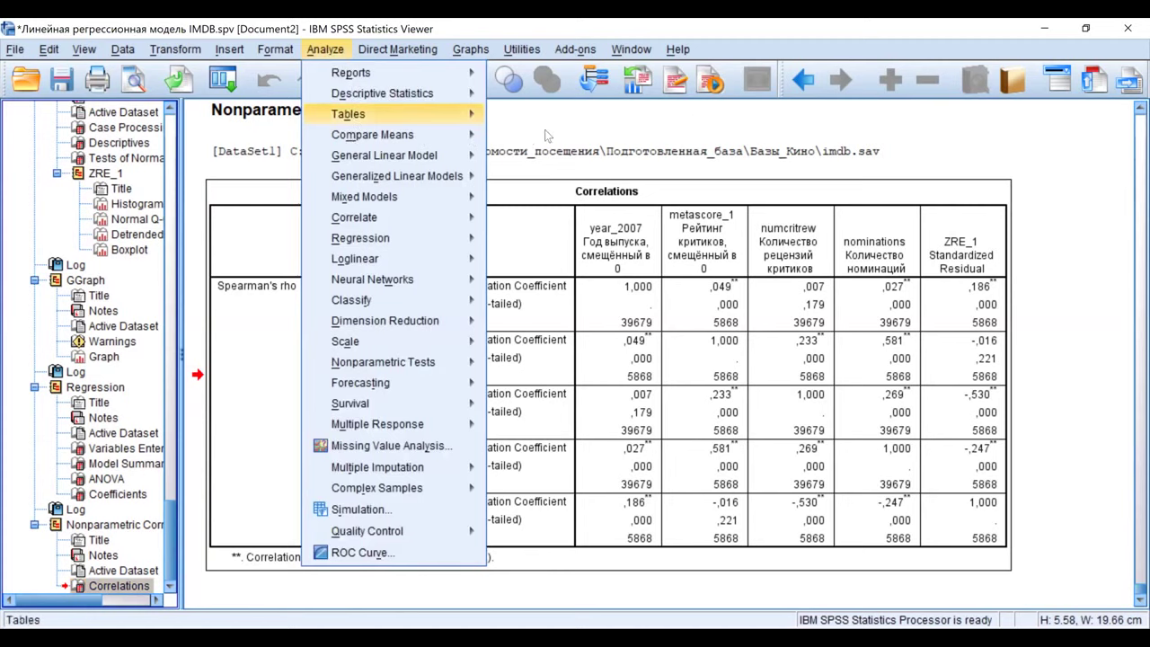
pyautogui.moveTo(422, 134)
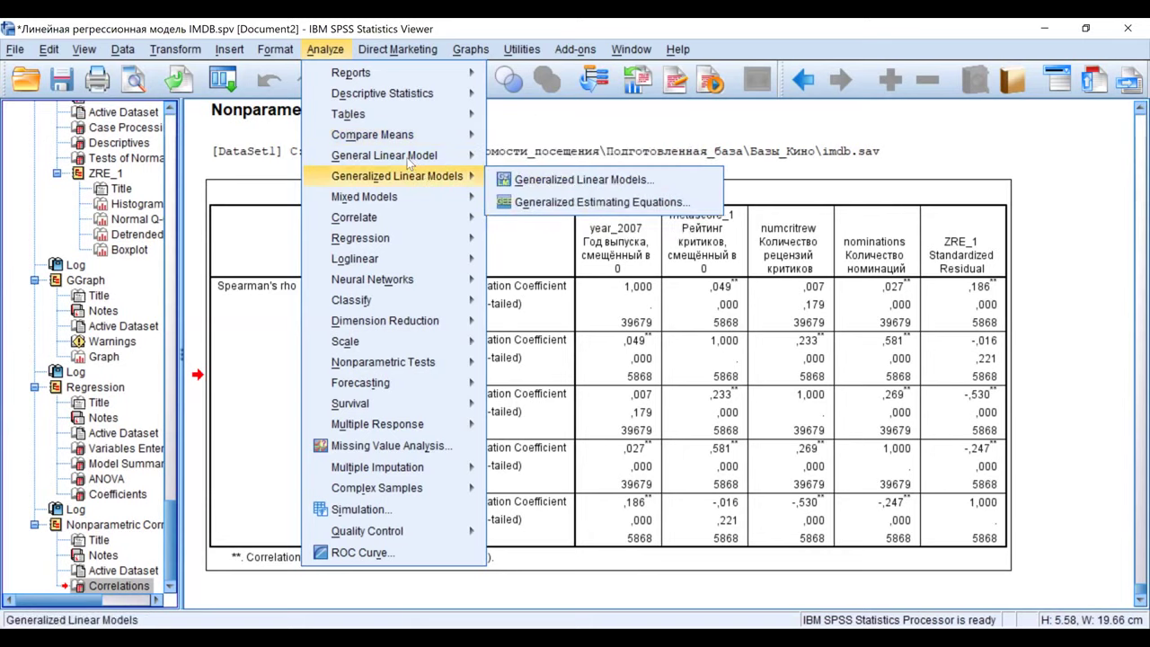
pyautogui.moveTo(479, 161)
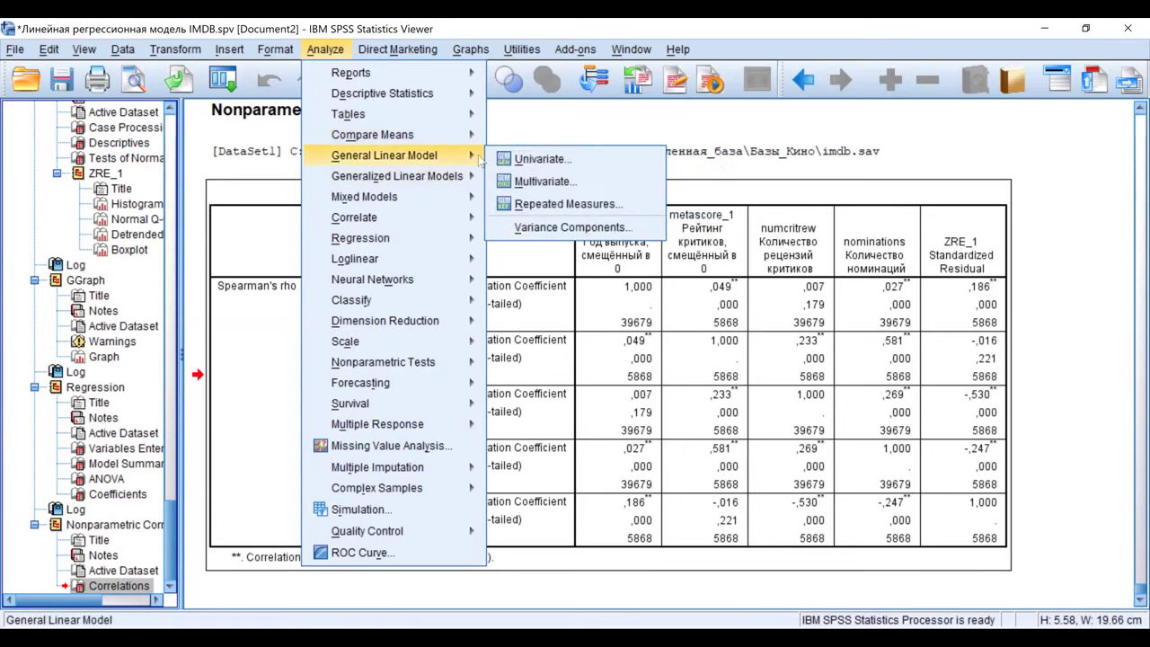
pyautogui.click(532, 161)
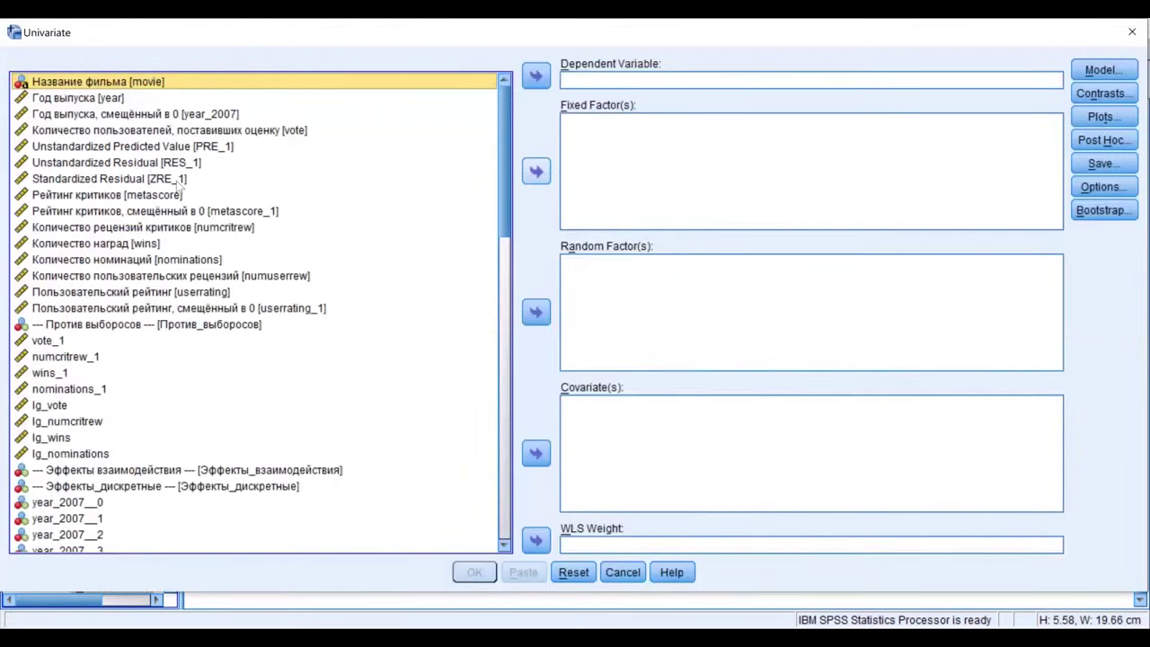
pyautogui.press('s')
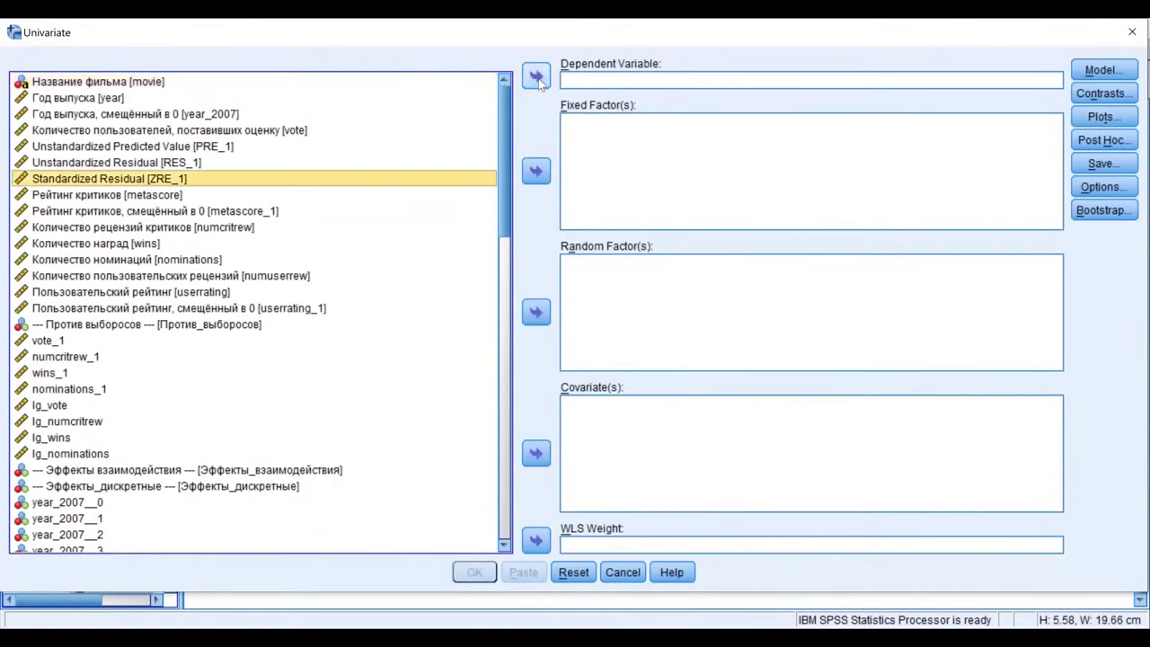
pyautogui.click(536, 77)
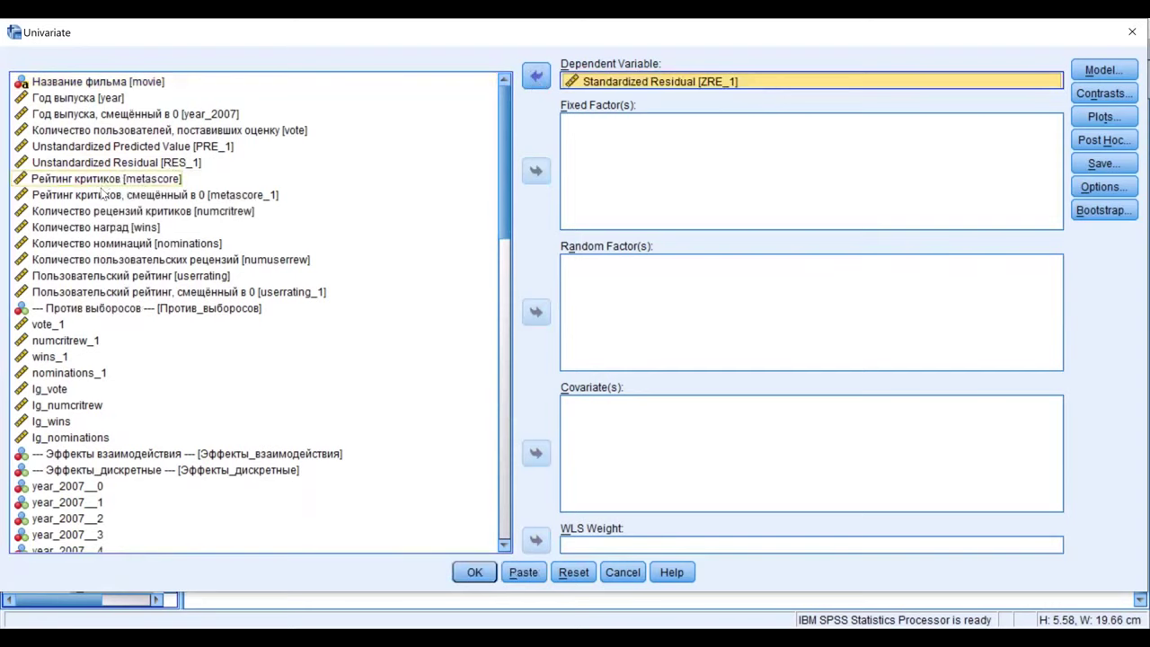
# Step: Add metascore_1, year_2007, numcritrew and nominations as fixed factors of the univariate model
pyautogui.click(476, 194)
pyautogui.click(535, 171)
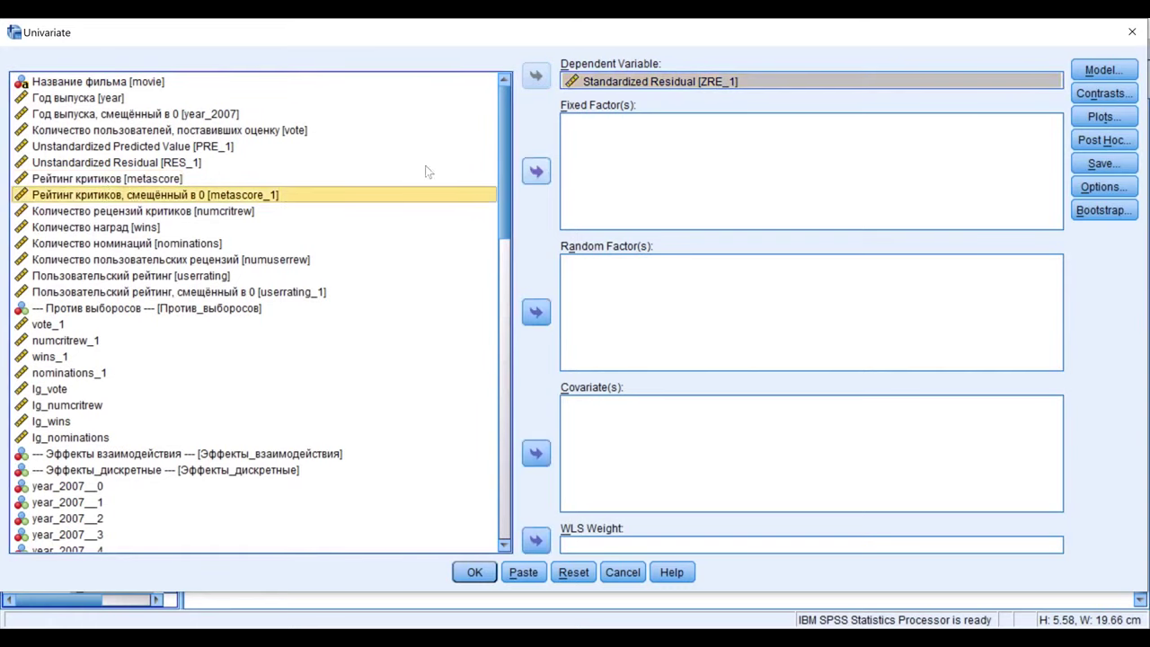
pyautogui.click(173, 111)
pyautogui.click(535, 170)
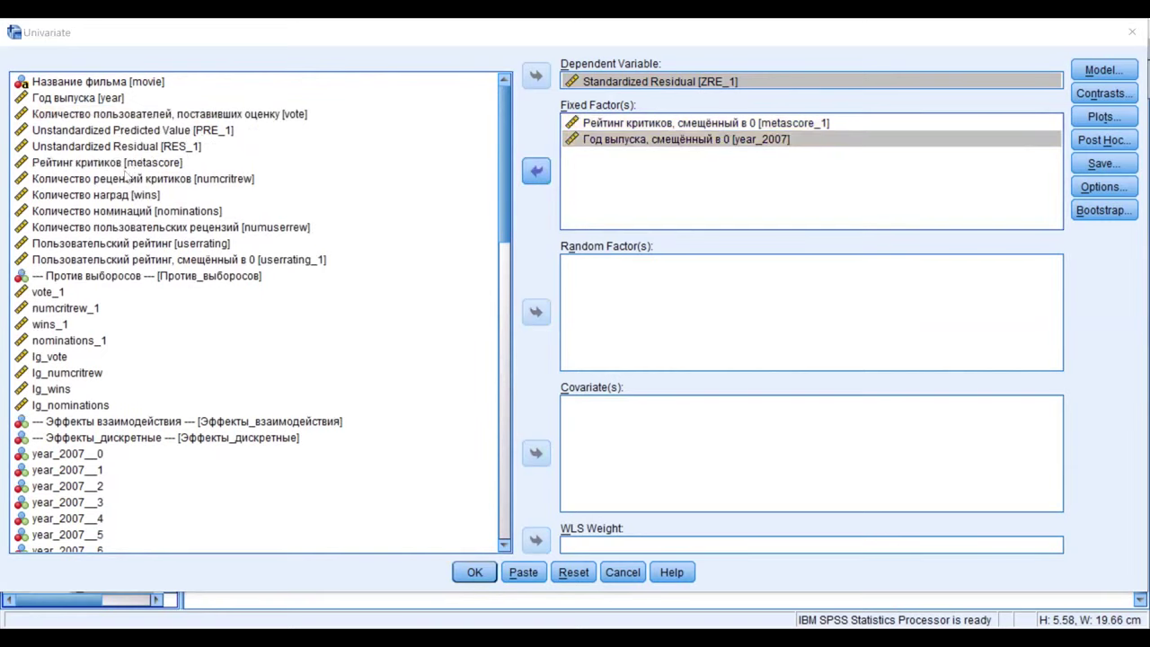
pyautogui.click(128, 166)
pyautogui.click(124, 184)
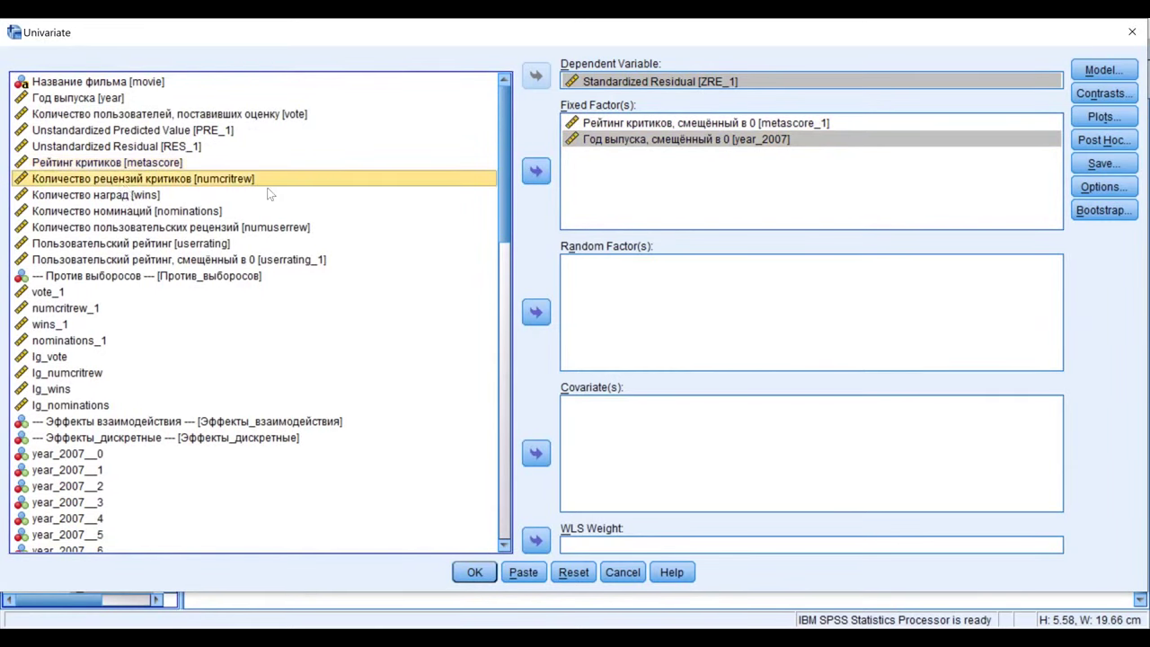
pyautogui.click(537, 172)
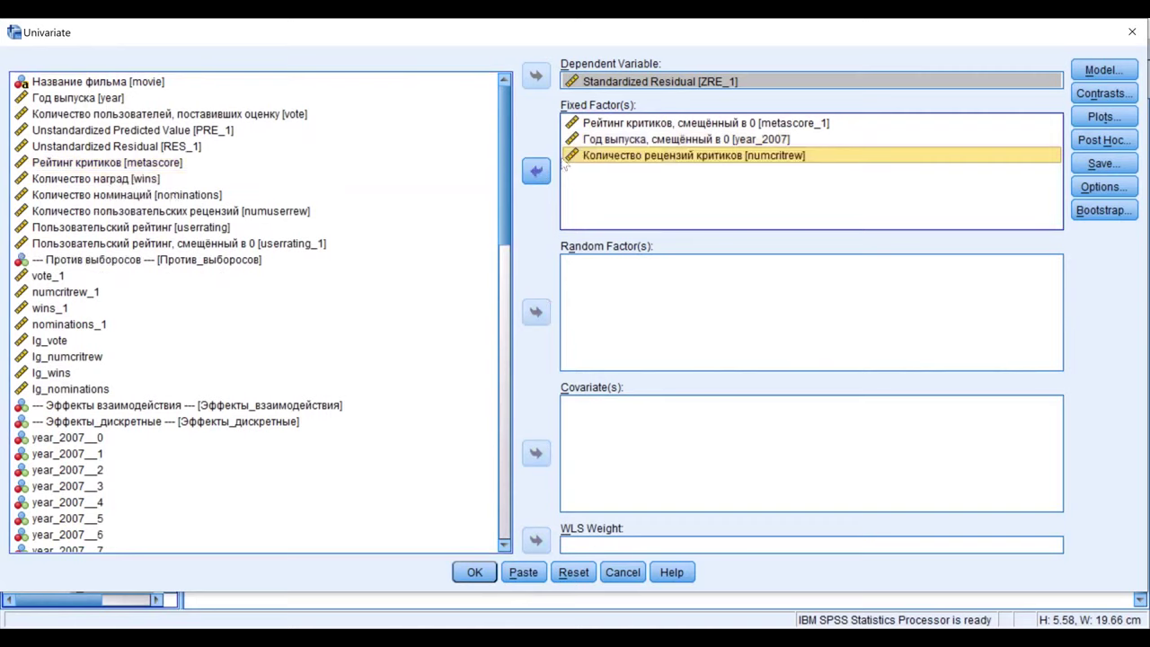
pyautogui.click(170, 196)
pyautogui.click(536, 173)
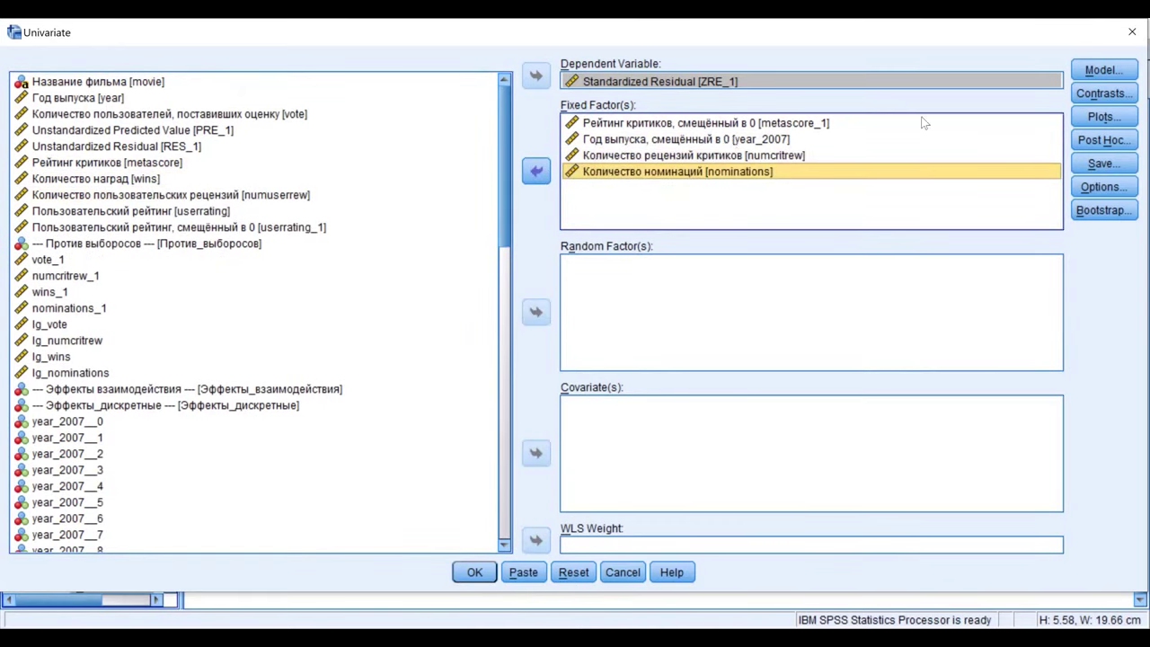
# Step: Specify a custom model with only the main effects of all four factors, and run the univariate analysis
pyautogui.click(1092, 70)
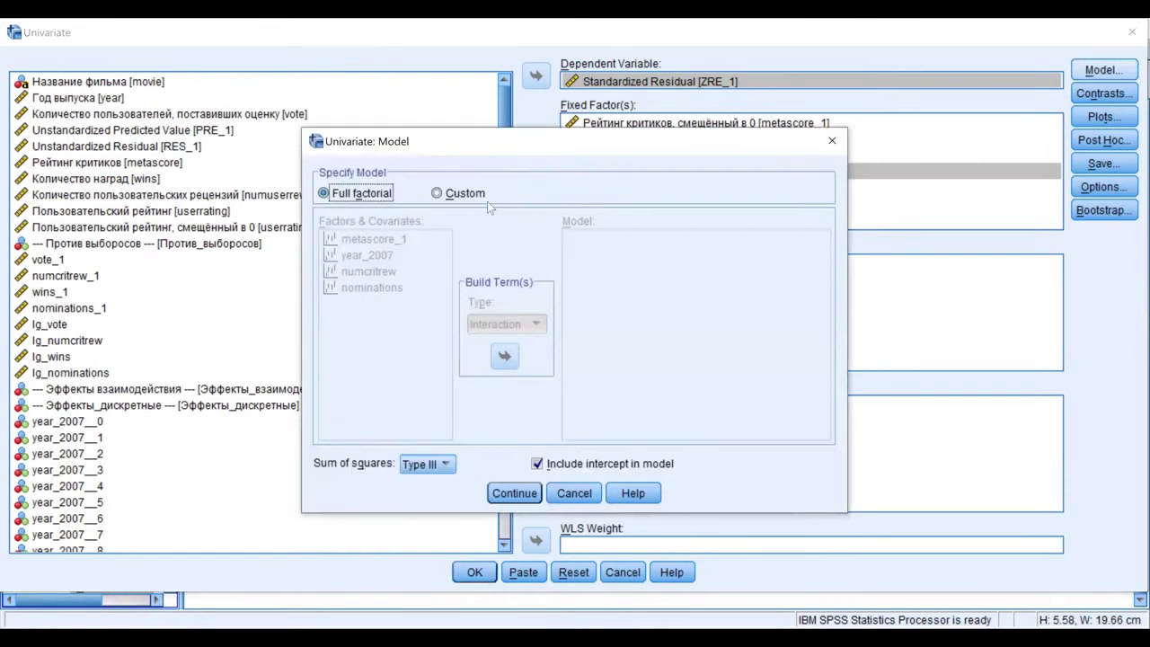
pyautogui.click(464, 193)
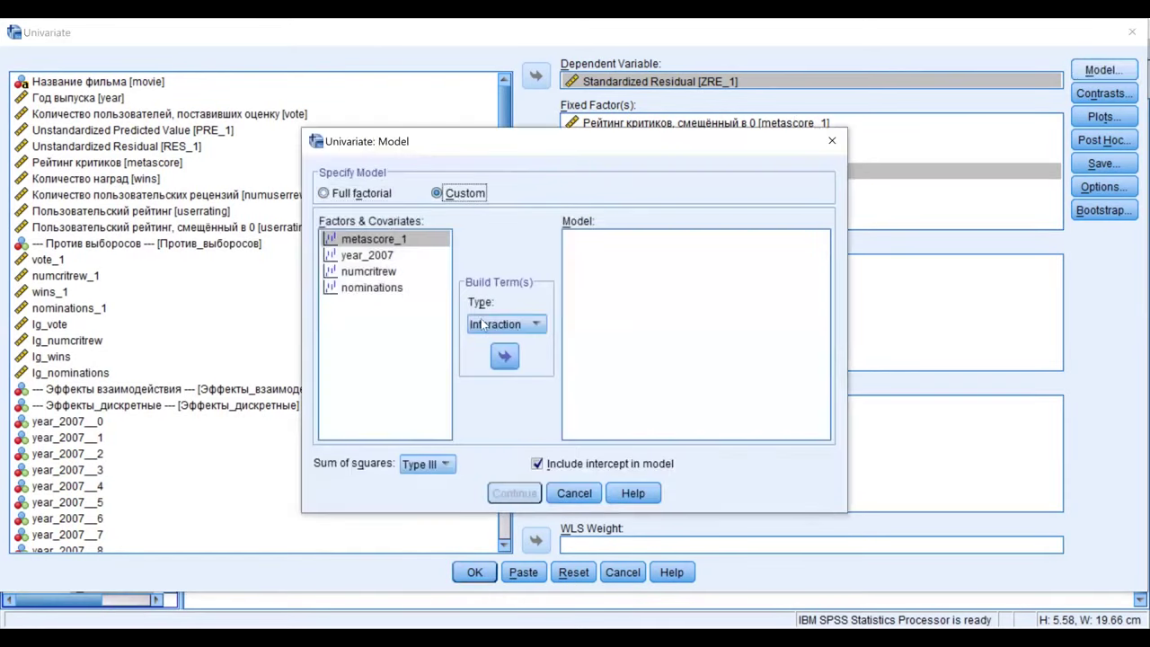
pyautogui.keyDown('shift'); pyautogui.click(441, 291); pyautogui.keyUp('shift')
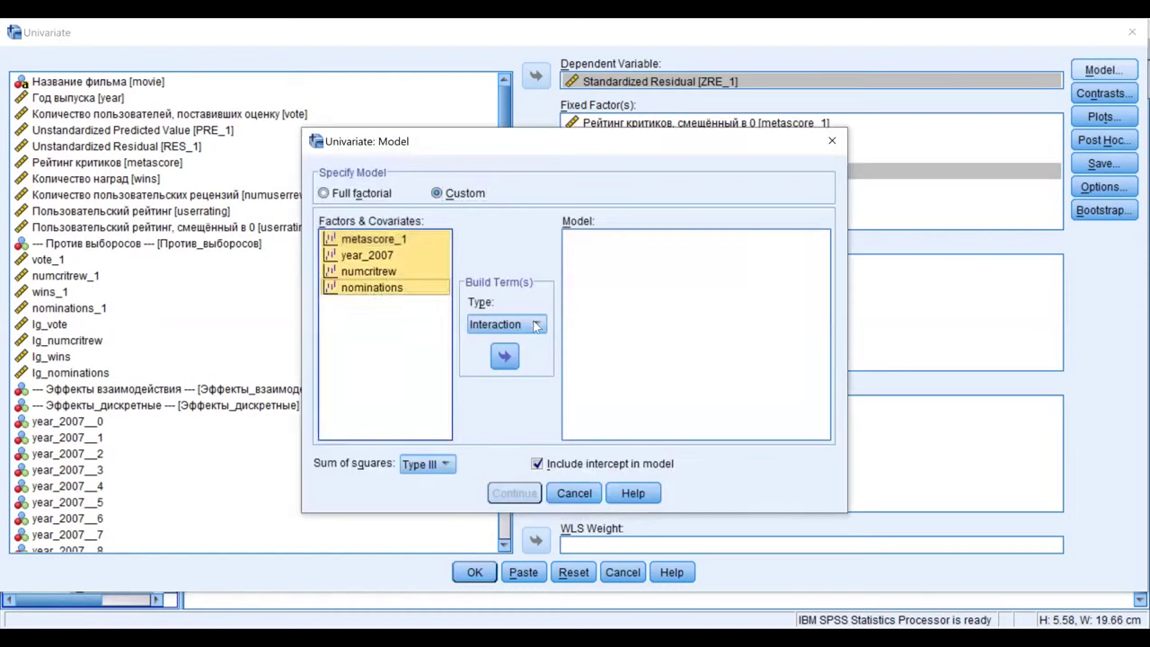
pyautogui.click(537, 325)
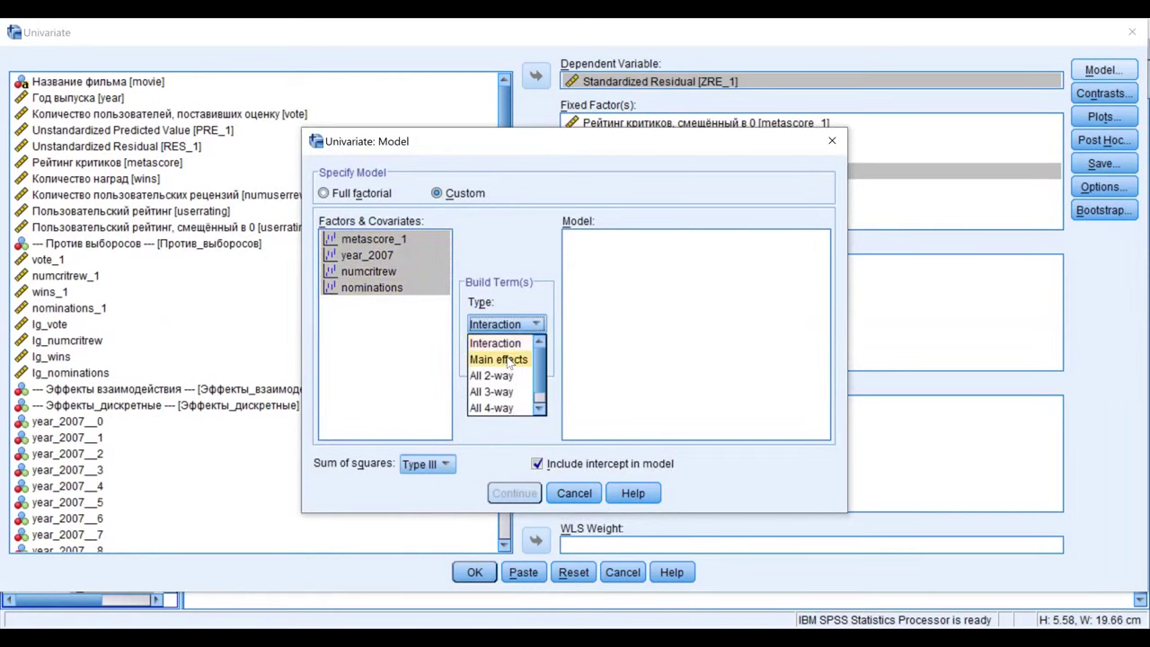
pyautogui.click(507, 360)
pyautogui.click(505, 356)
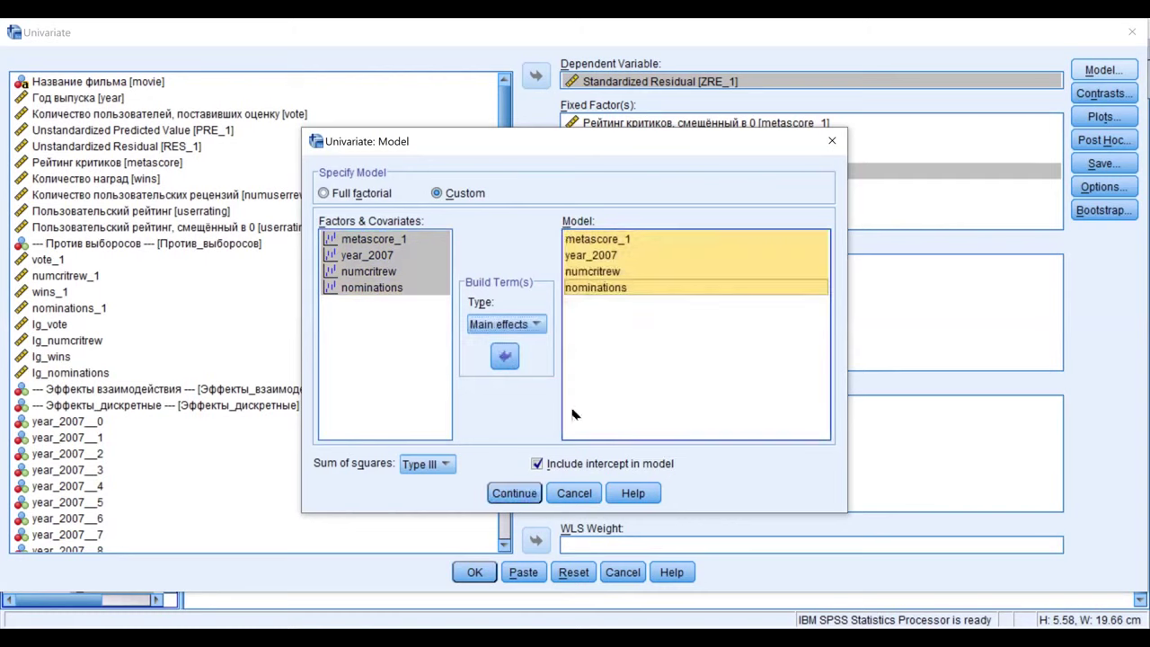
pyautogui.click(510, 497)
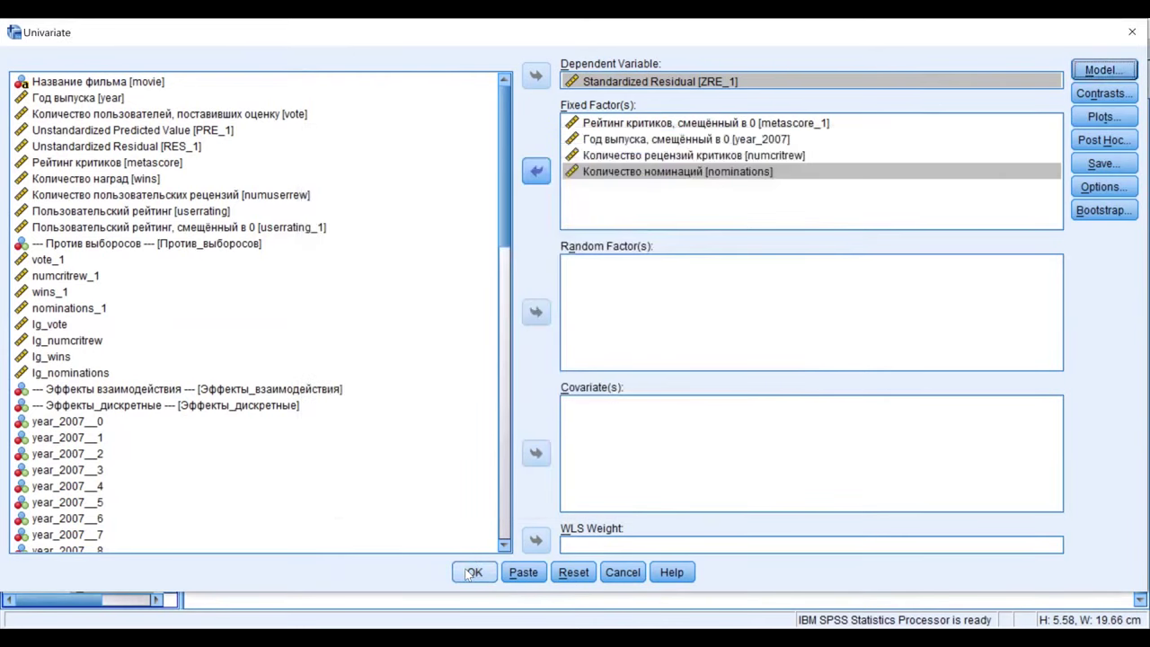
pyautogui.click(469, 573)
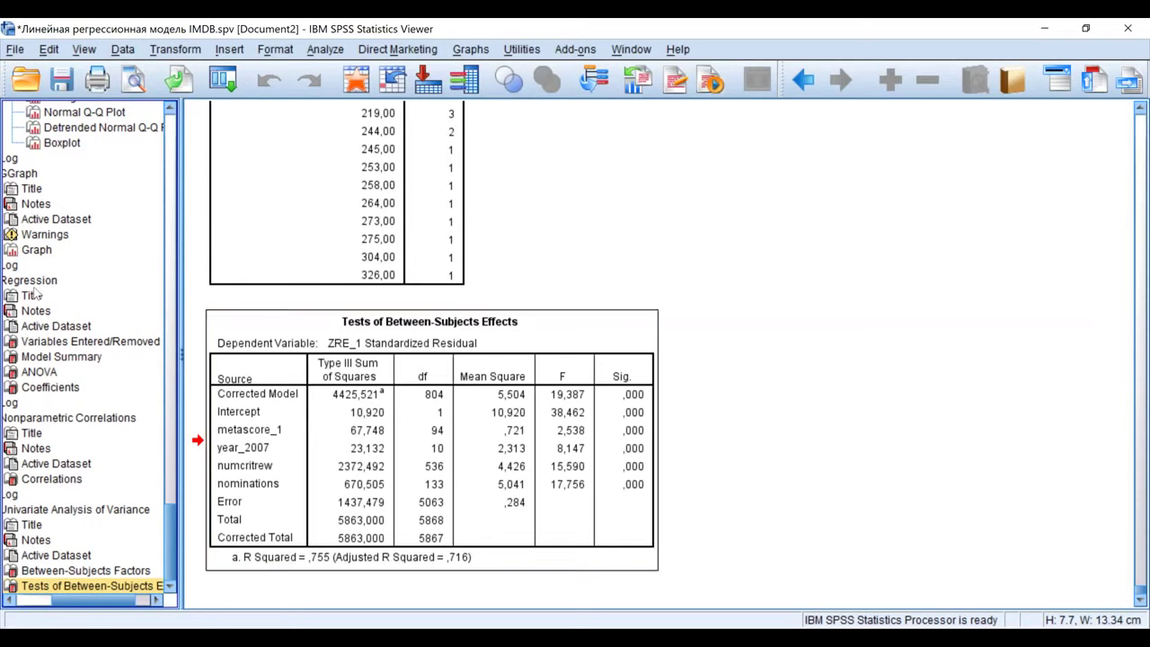
# Step: Return to the vote regression output and review its Coefficients and Residuals Statistics tables
pyautogui.scroll(9, 34, 294)
pyautogui.scroll(2, 34, 294)
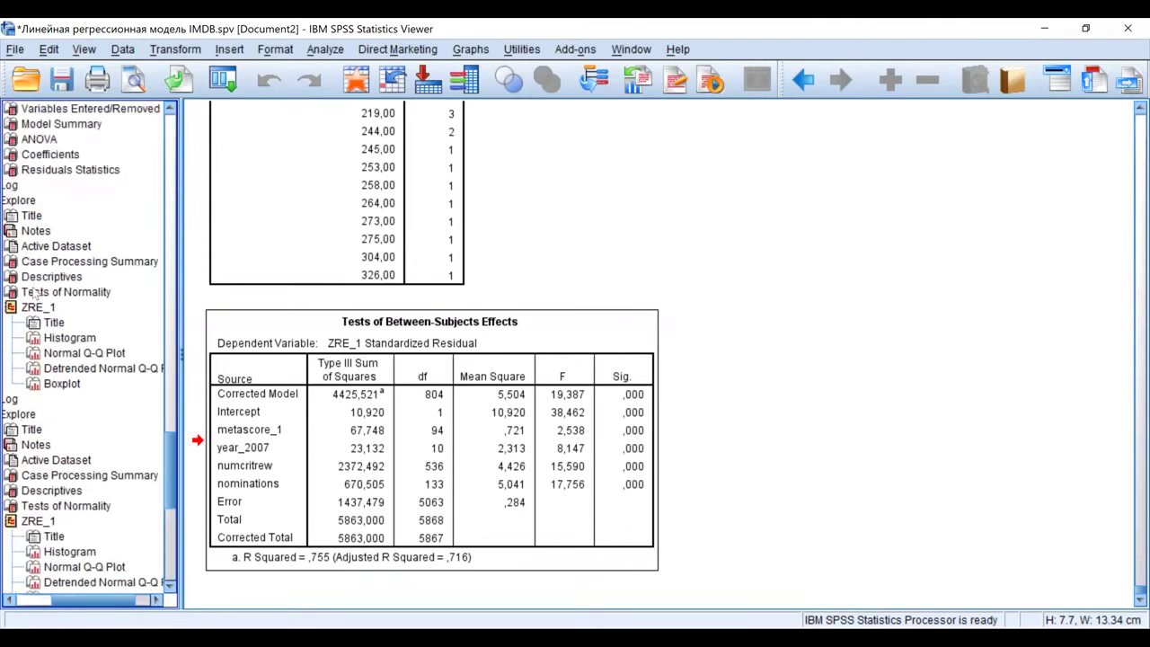
pyautogui.scroll(1, 45, 201)
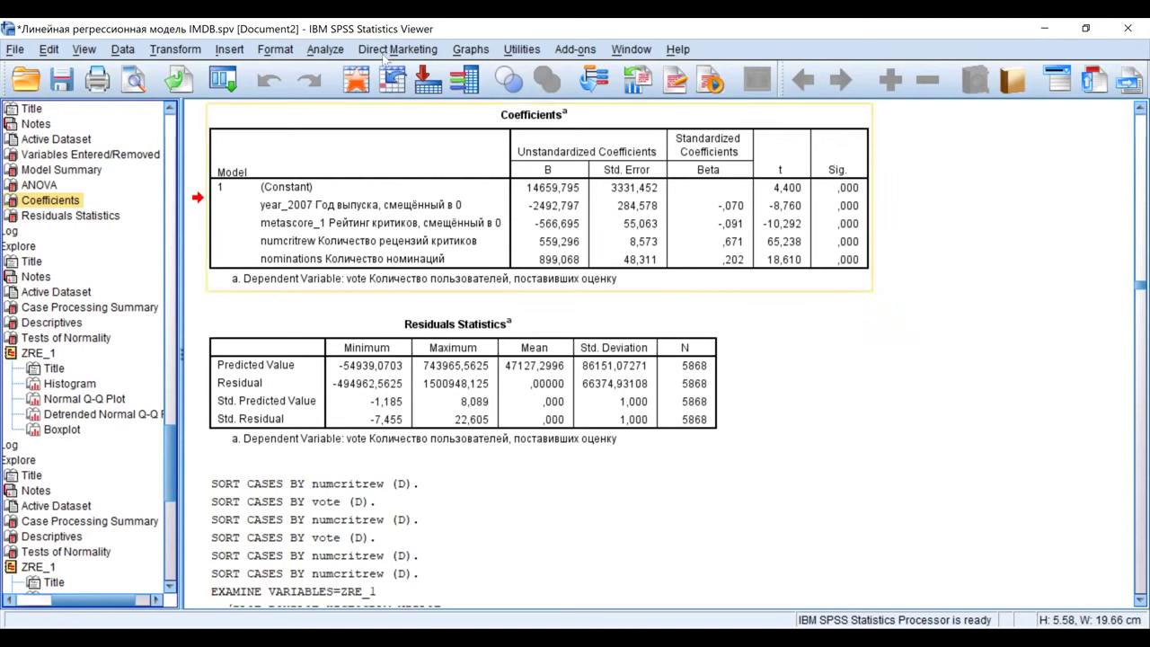
# Step: Set up a Curve Estimation regression with numcritrew as the independent variable and vote as the dependent variable
pyautogui.click(332, 51)
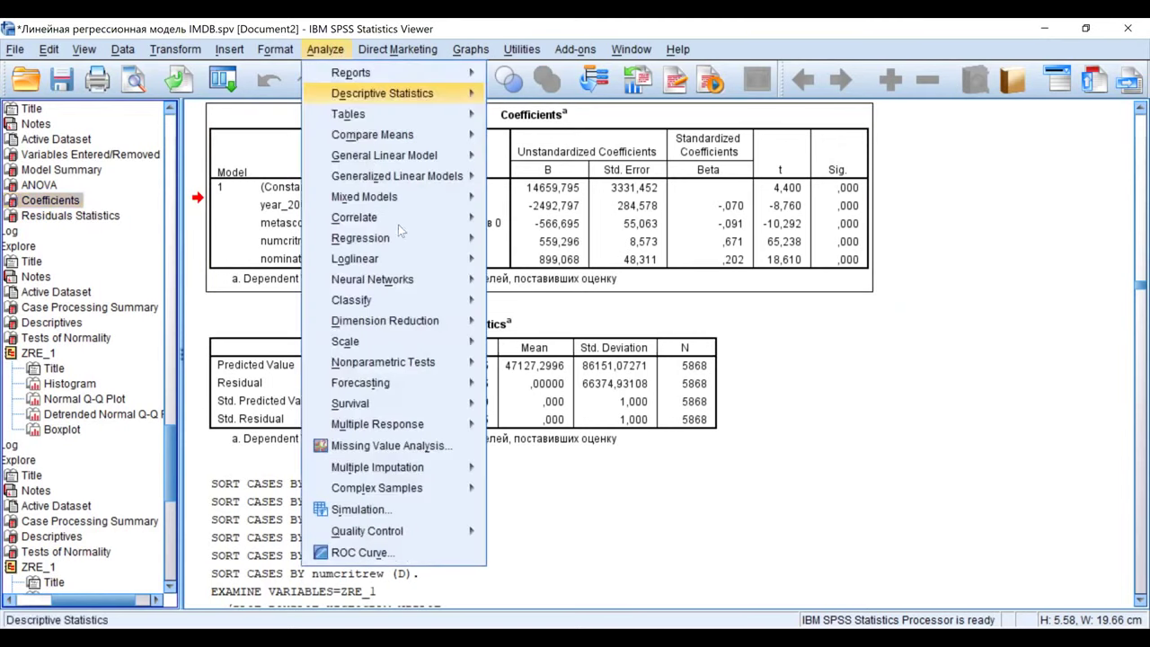
pyautogui.moveTo(401, 222)
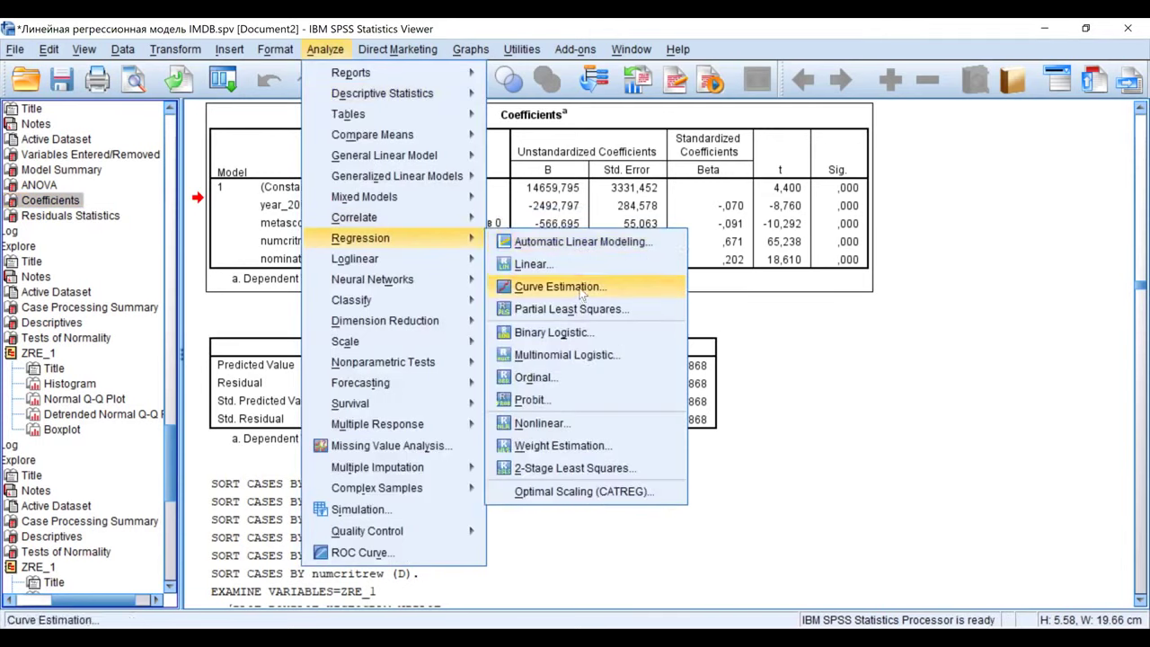
pyautogui.click(586, 285)
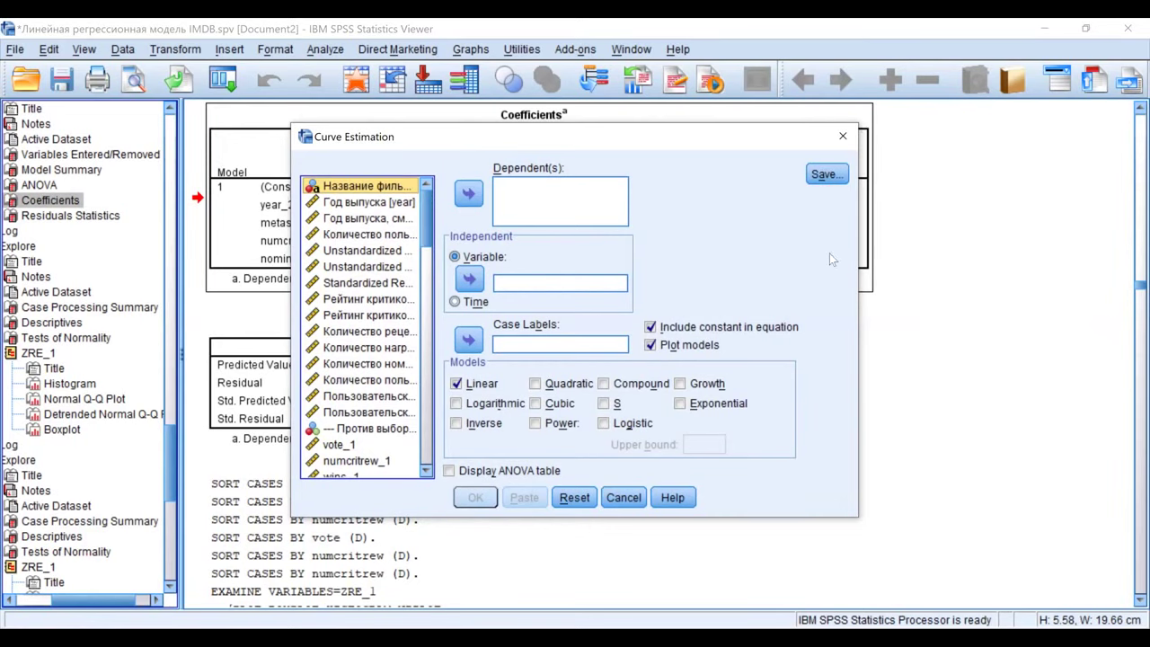
pyautogui.moveTo(858, 253); pyautogui.dragTo(980, 253)
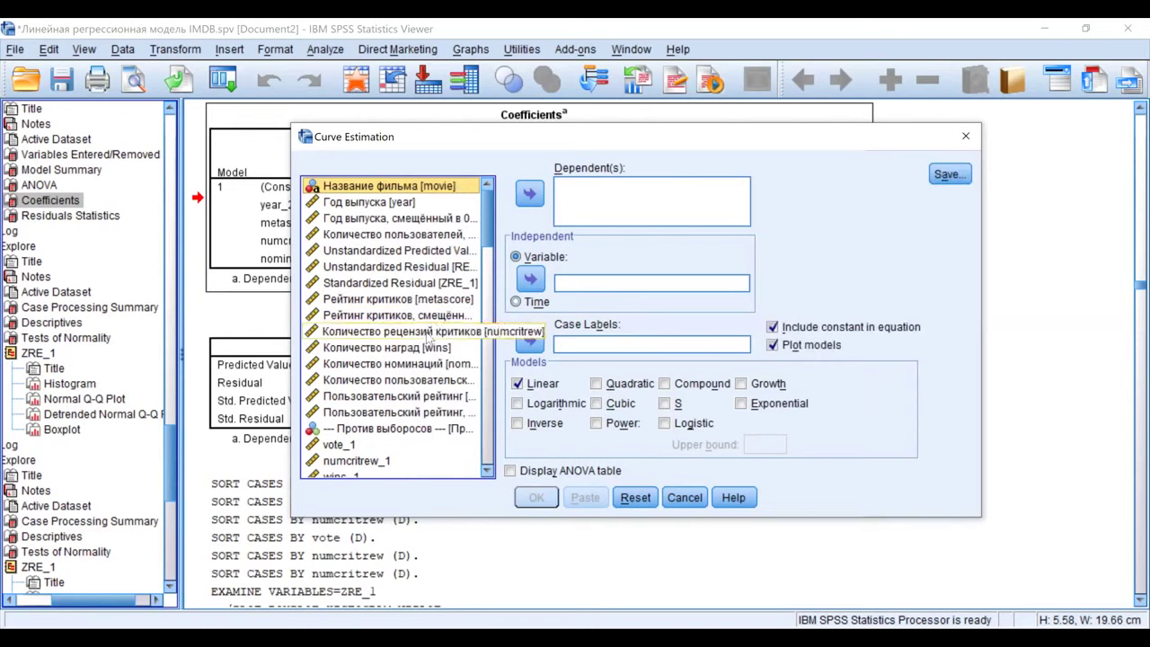
pyautogui.click(430, 336)
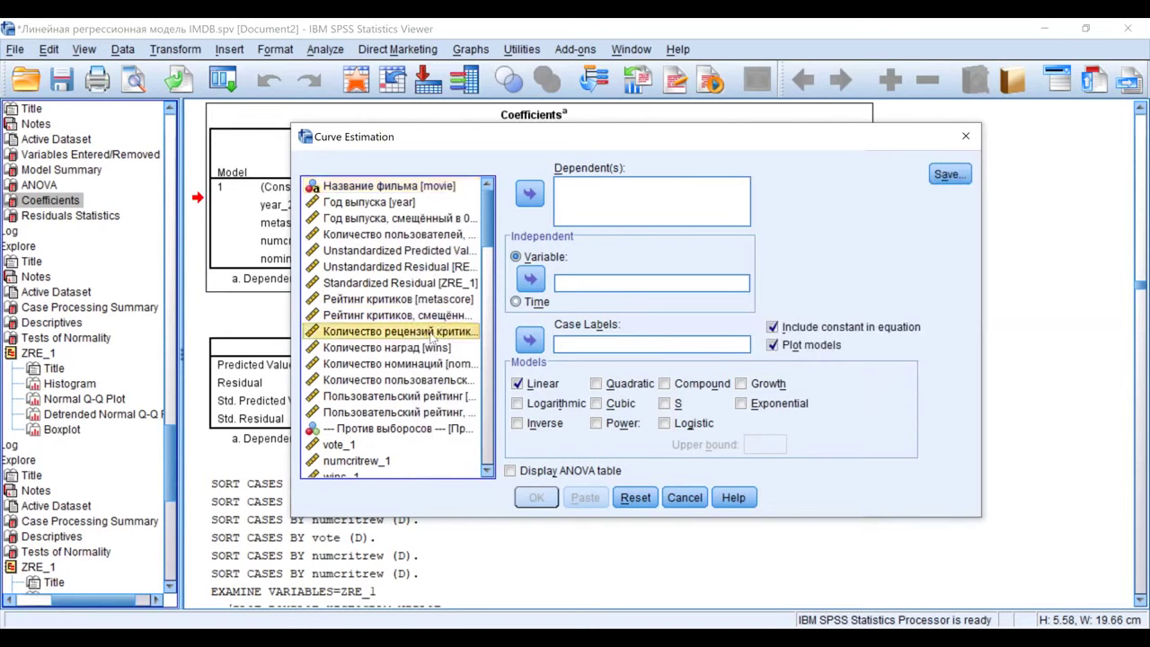
pyautogui.click(530, 280)
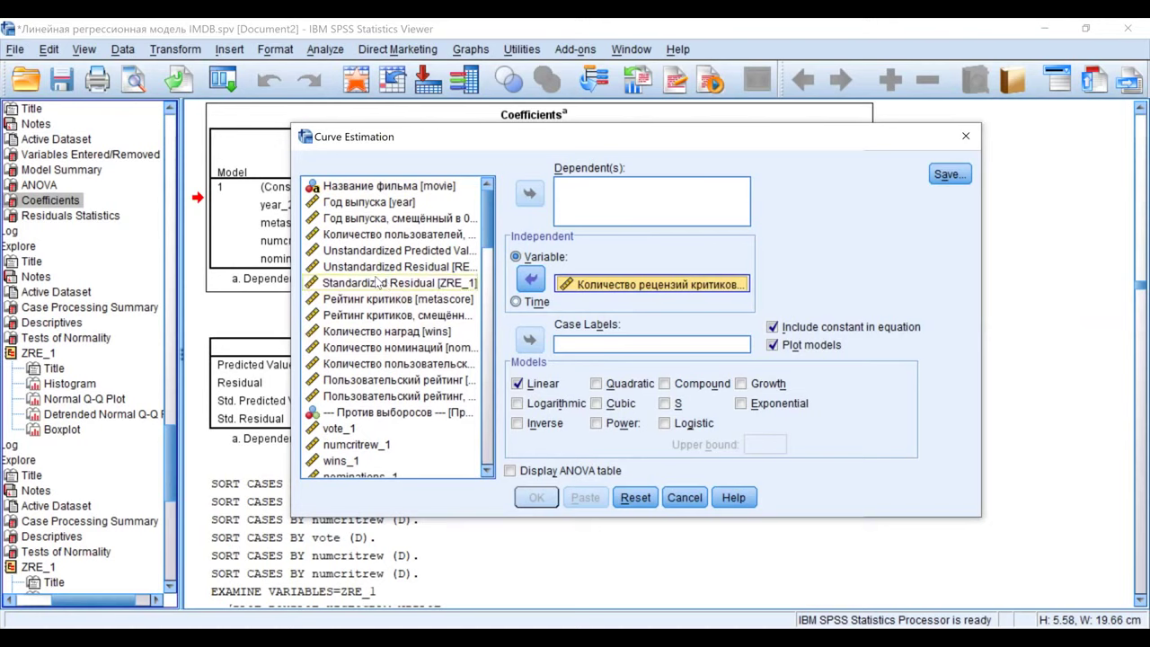
pyautogui.click(399, 234)
pyautogui.click(529, 192)
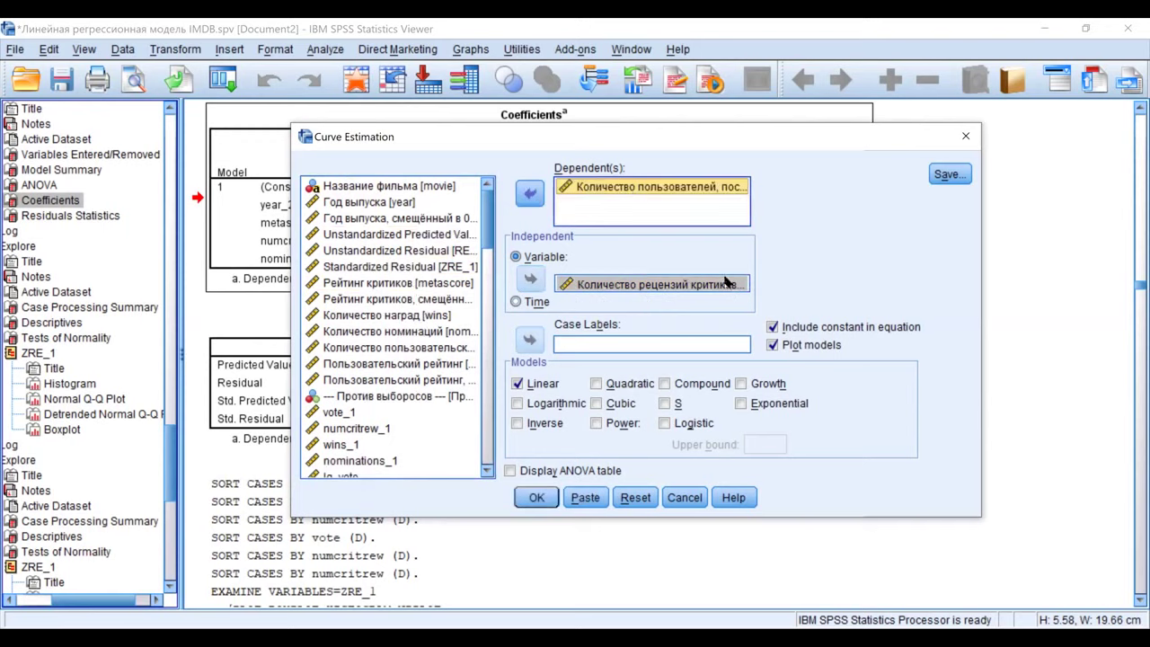
# Step: Include every curve model except Logistic alongside Linear, and run the curve estimation
pyautogui.click(533, 425)
pyautogui.click(549, 403)
pyautogui.click(600, 383)
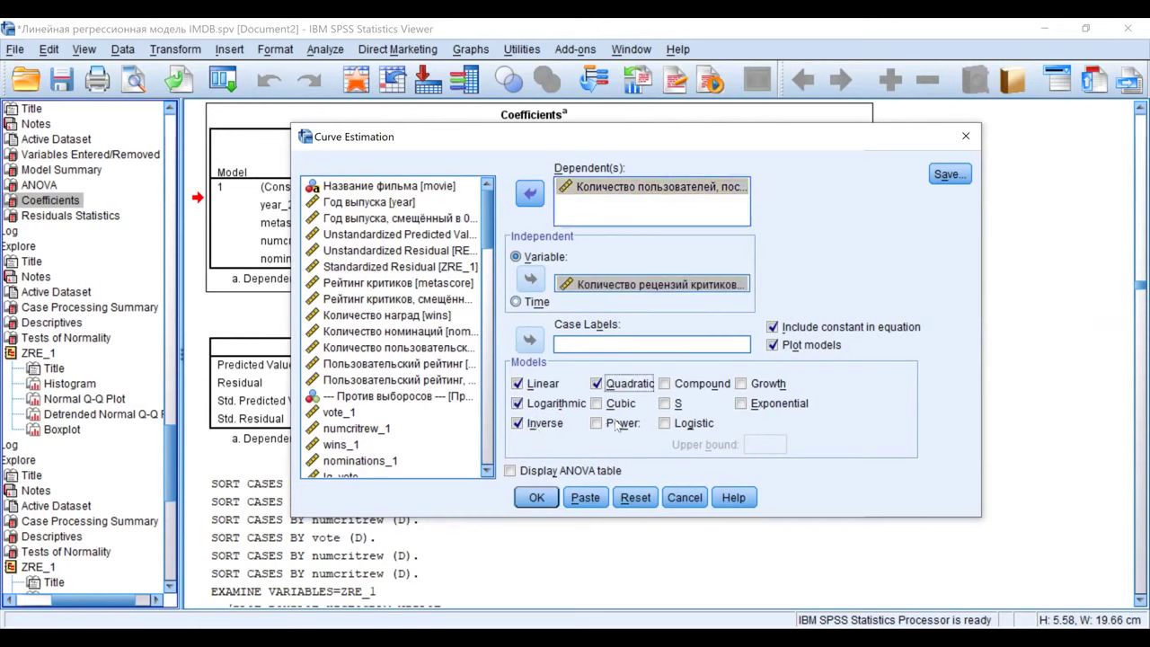
pyautogui.click(596, 404)
pyautogui.click(595, 423)
pyautogui.click(665, 383)
pyautogui.click(665, 404)
pyautogui.click(665, 423)
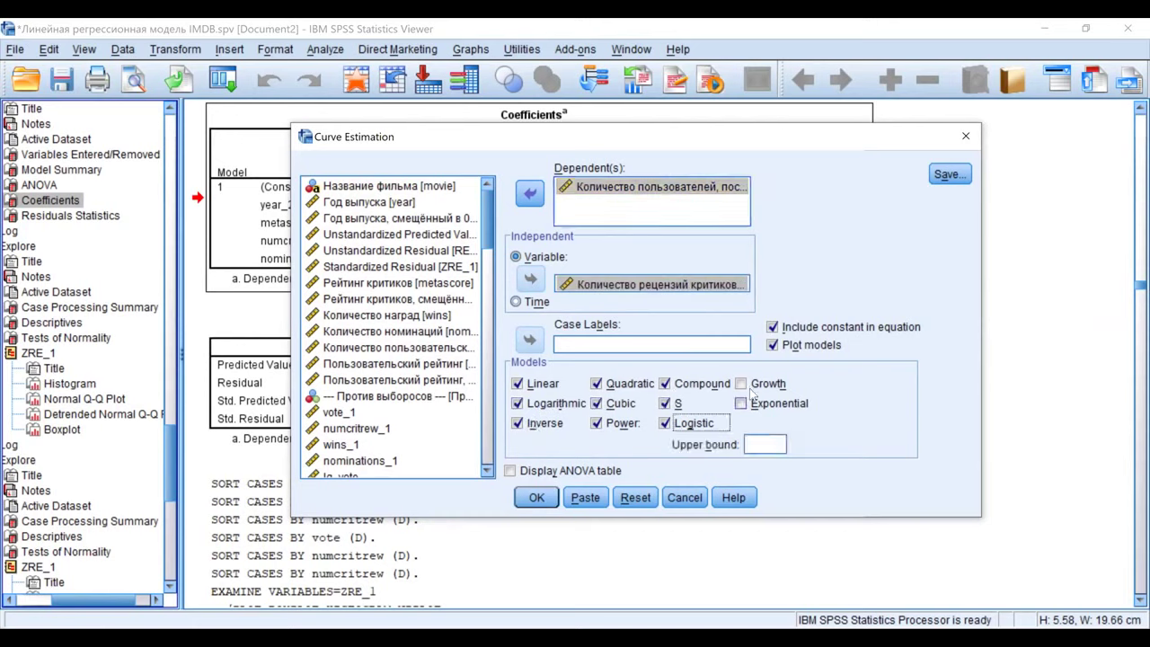
pyautogui.click(740, 383)
pyautogui.click(740, 403)
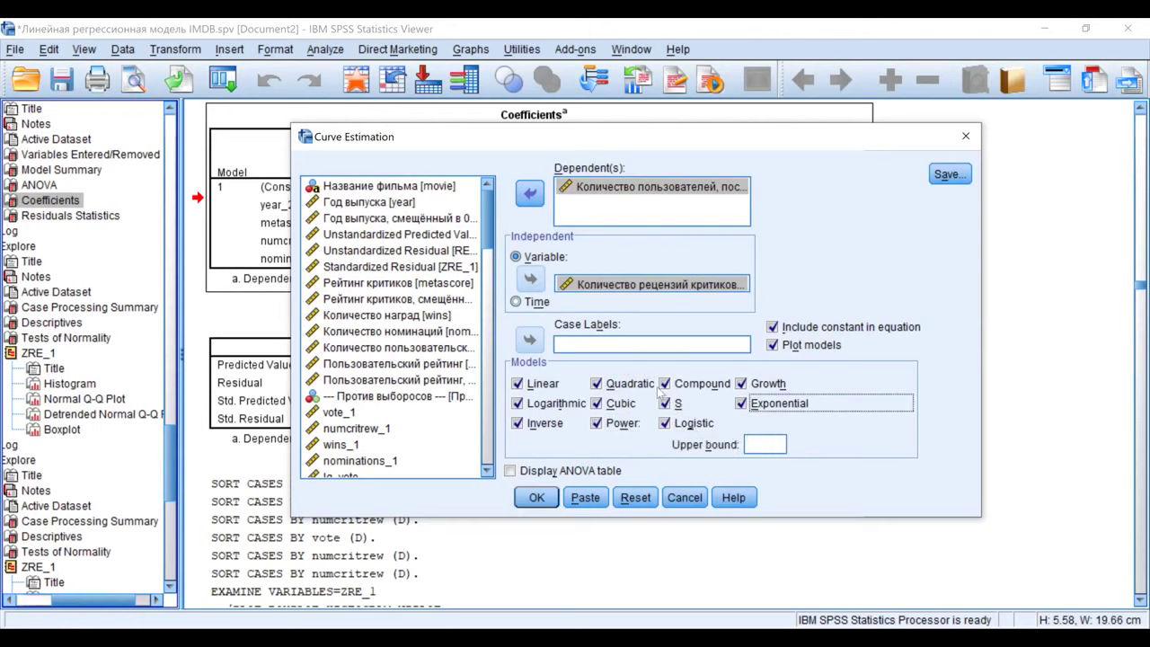
pyautogui.click(681, 431)
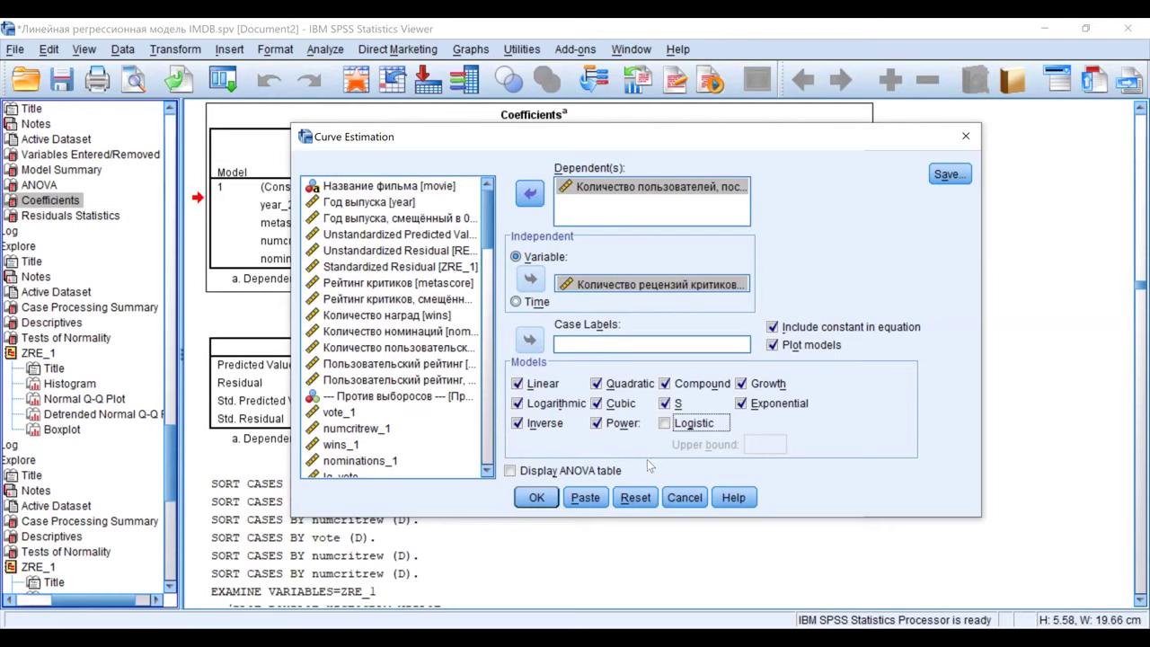
pyautogui.click(537, 497)
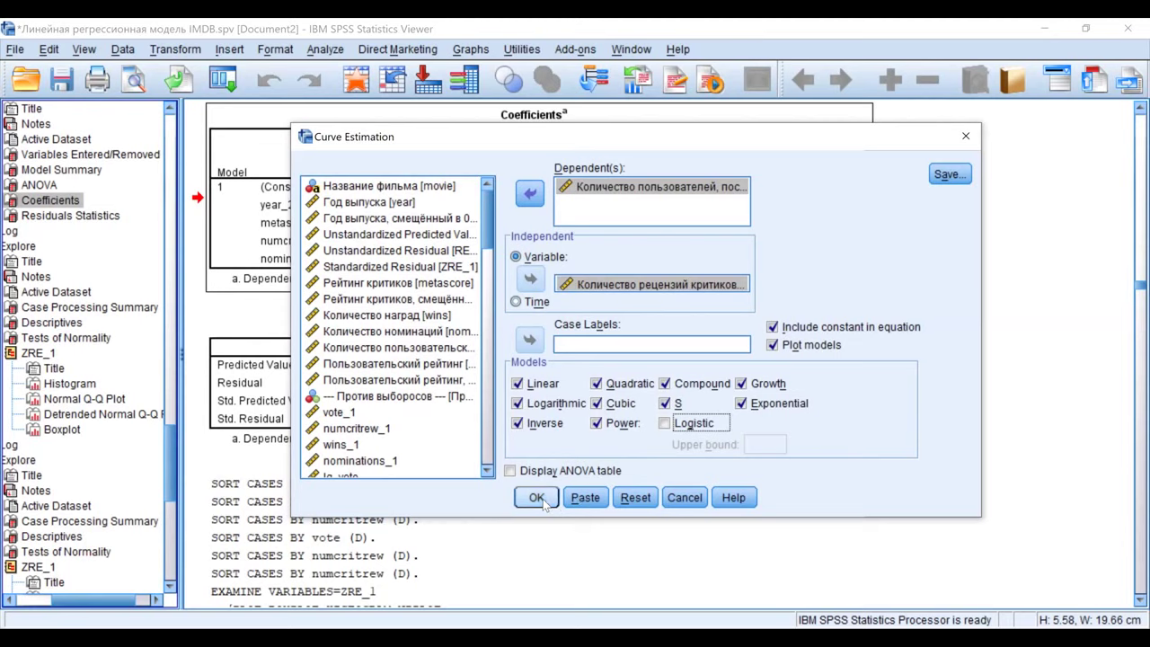